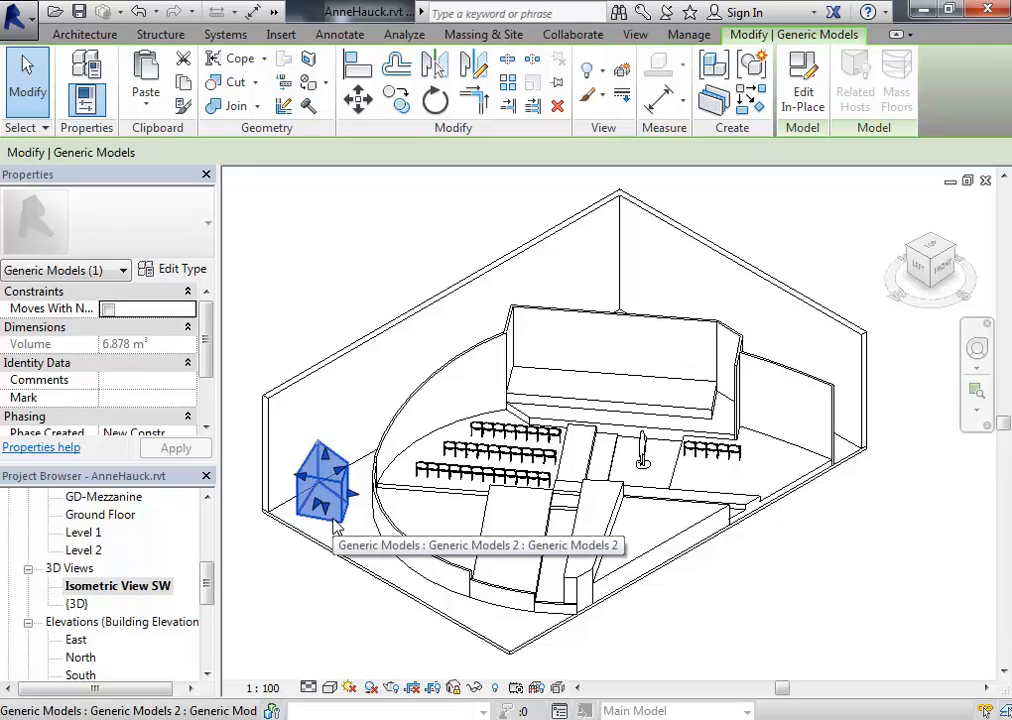
- Delete the selected generic model outside the curved wall and open the {3D} view
key(Delete)
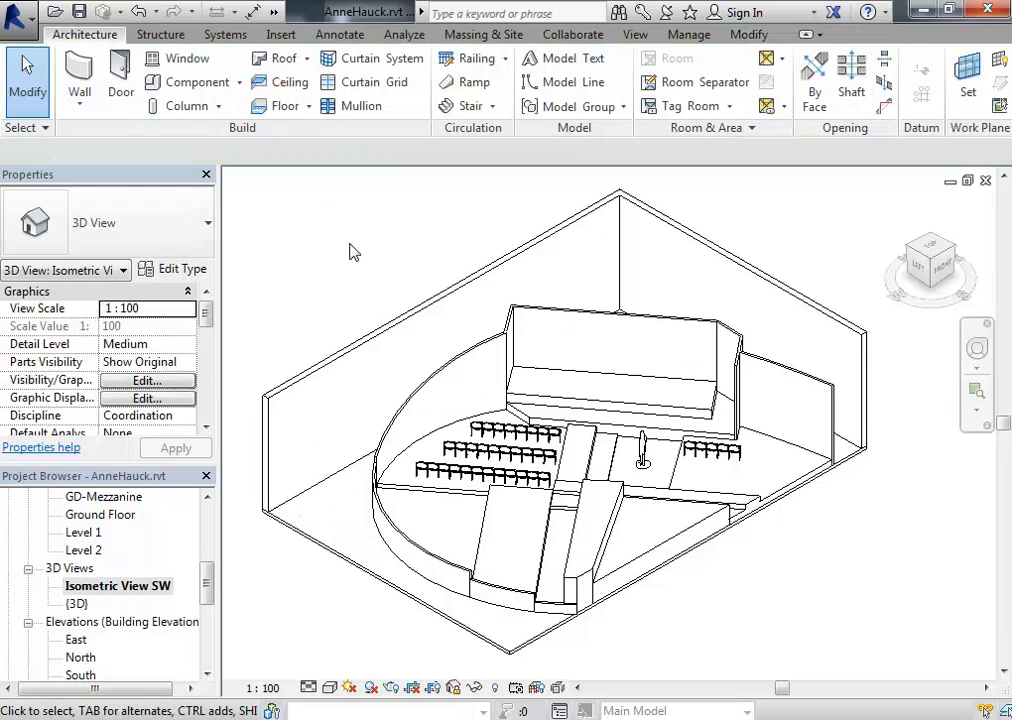
scroll(350, 251, down, 2)
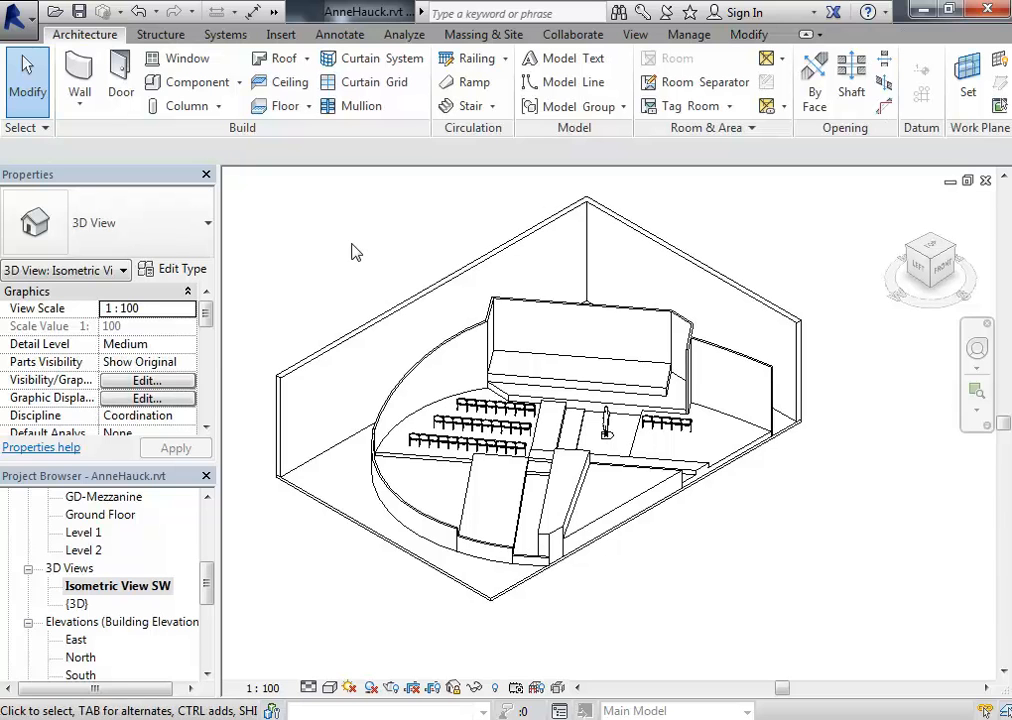
double_click(77, 603)
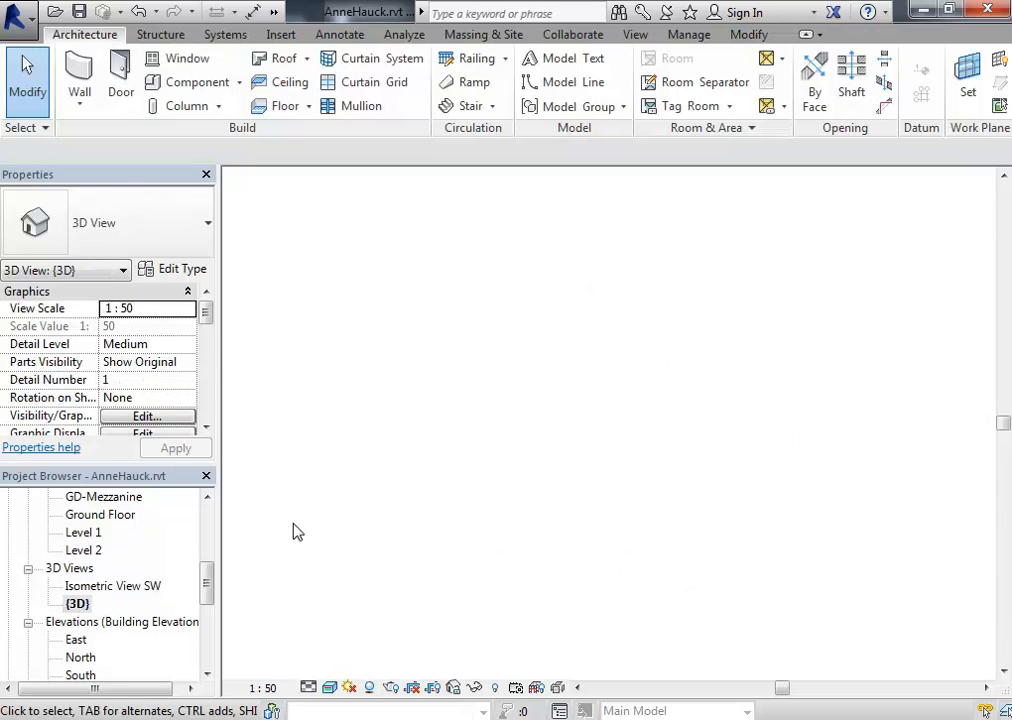
scroll(555, 415, down, 6)
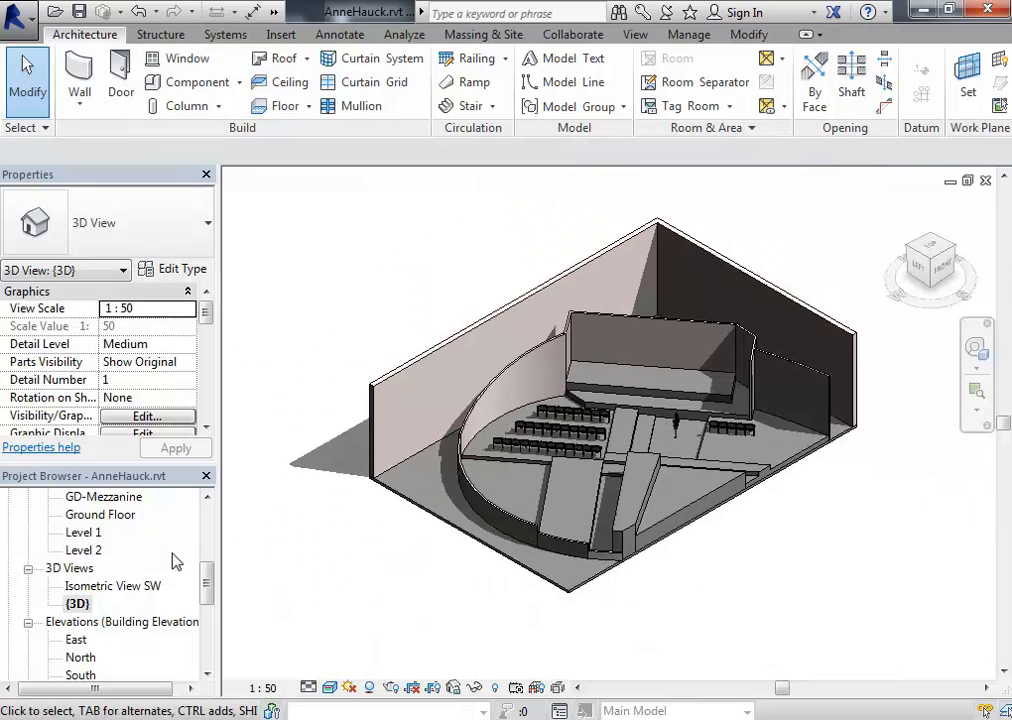
click(78, 604)
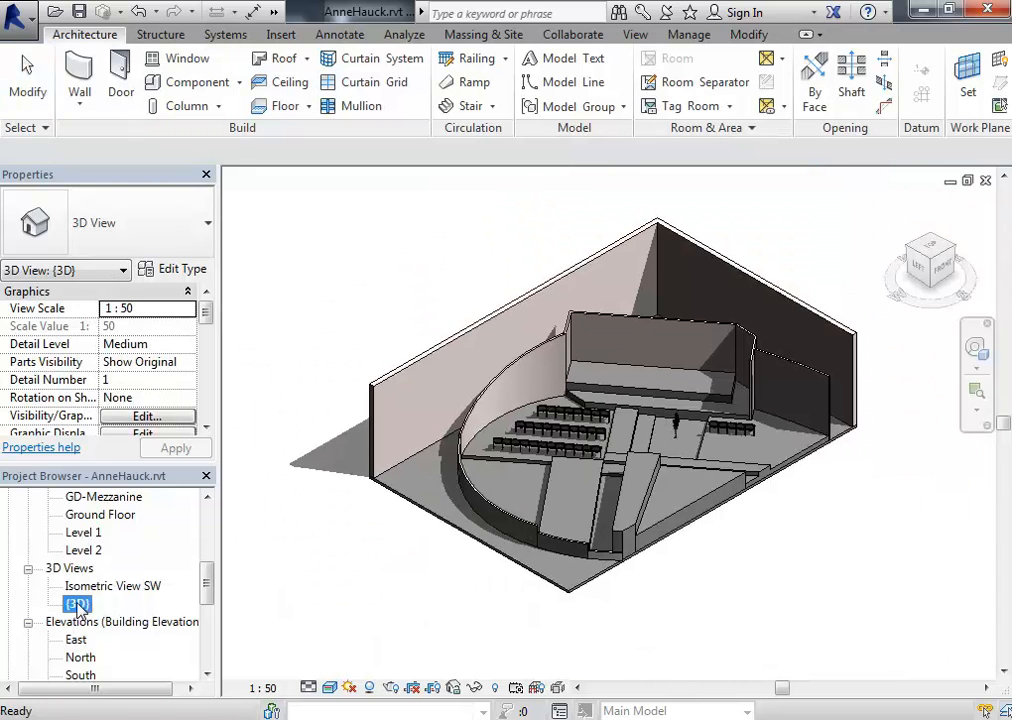
click(273, 13)
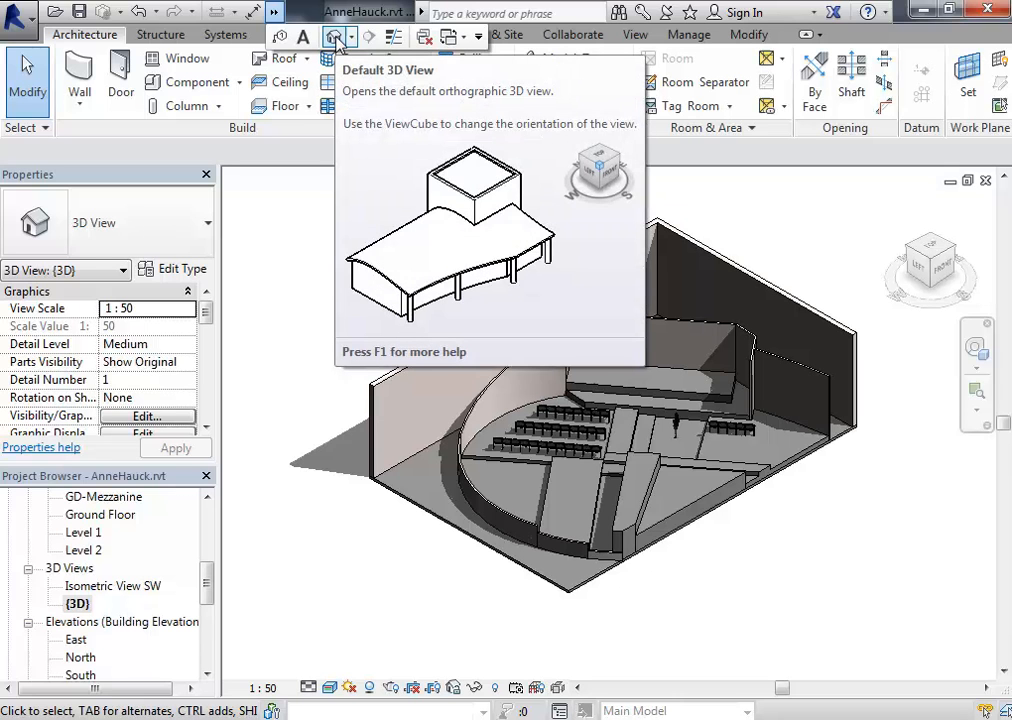
click(78, 604)
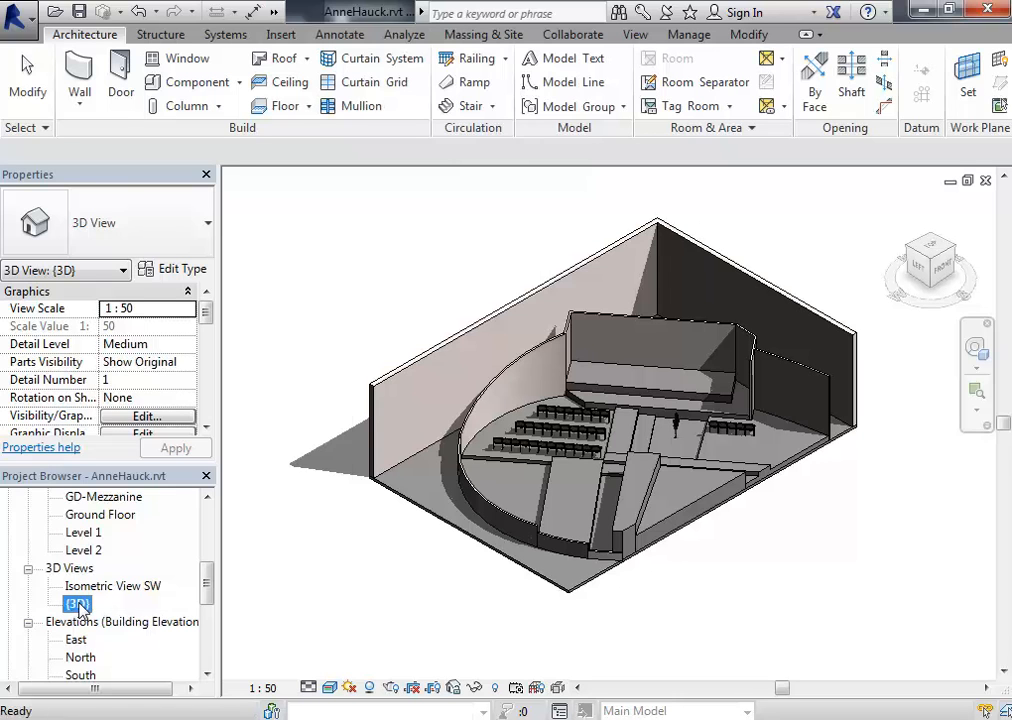
right_click(80, 607)
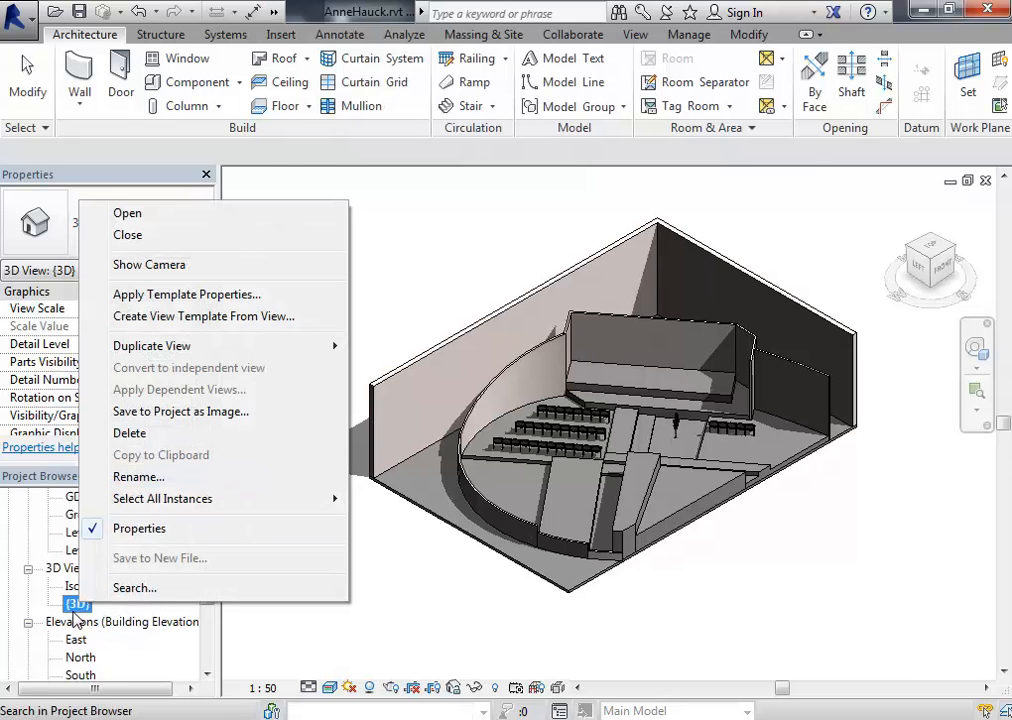
key(Escape)
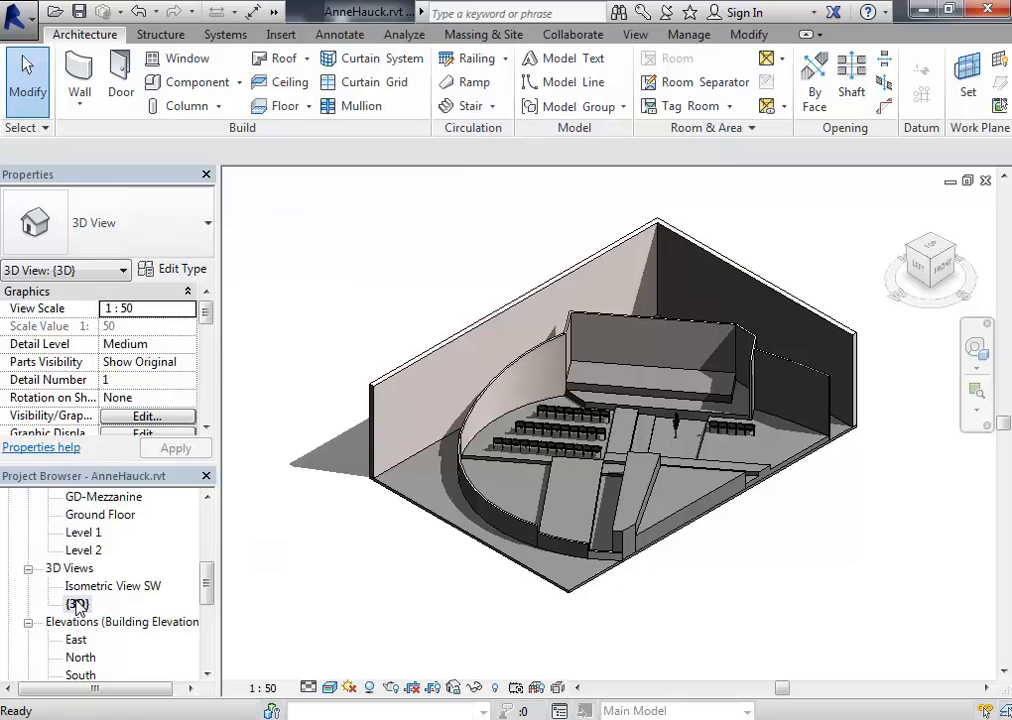
- Rename the {3D} view as Axonometric South-West
right_click(80, 607)
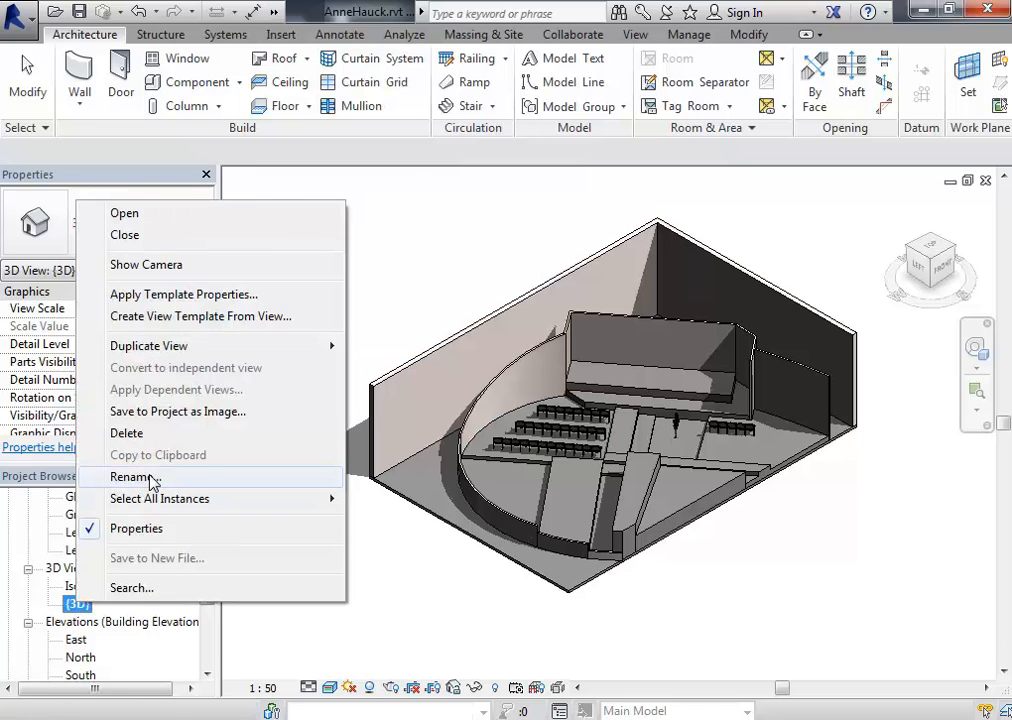
click(130, 477)
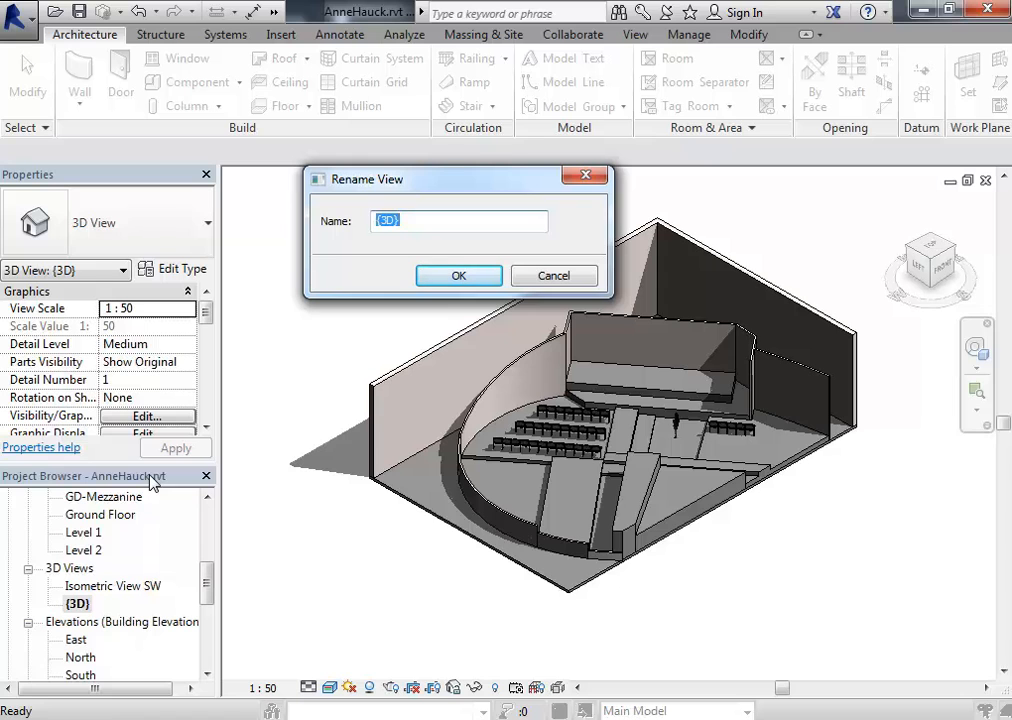
text(Isom)
text(e)
key(BackSpace)
key(BackSpace)
key(BackSpace)
key(BackSpace)
key(BackSpace)
text(Axonometric)
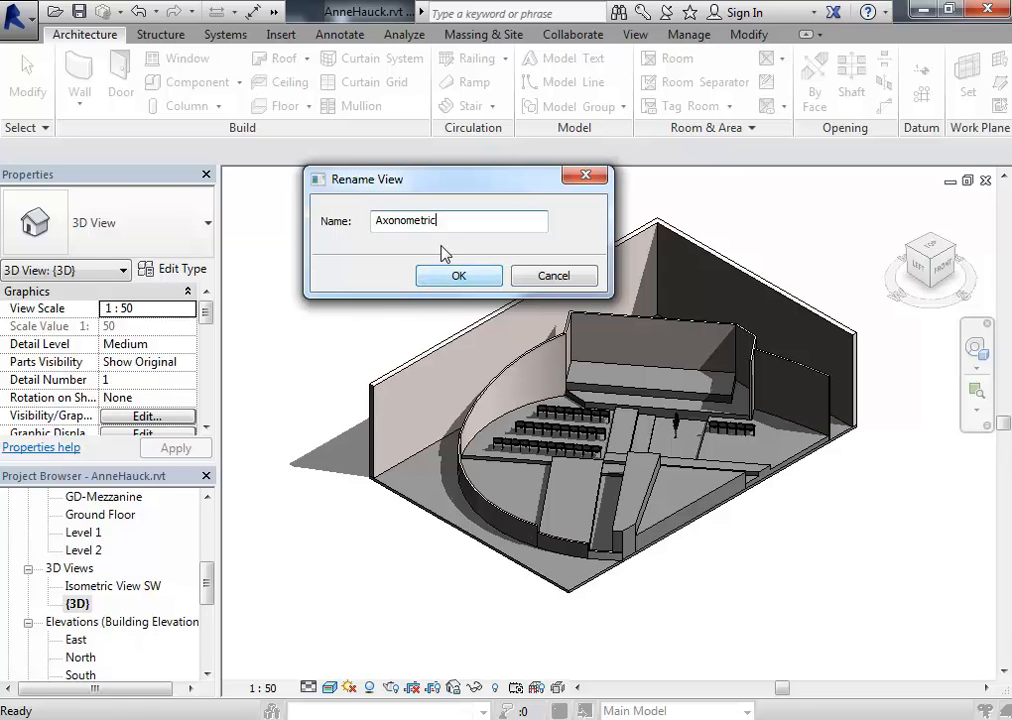
text(1)
key(BackSpace)
key(BackSpace)
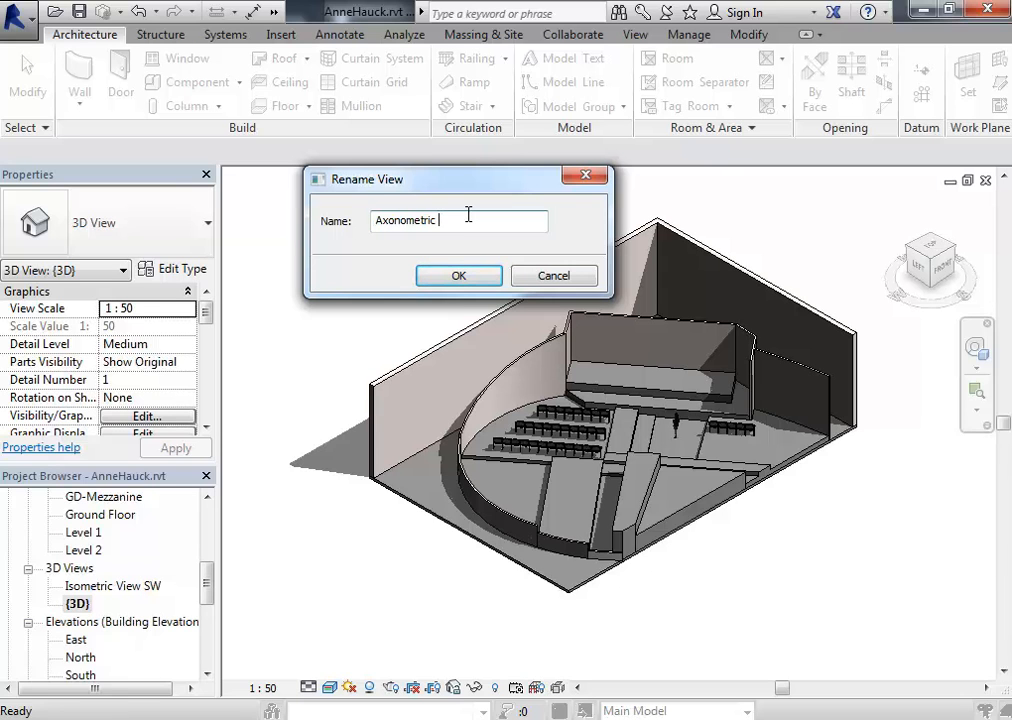
text(South-Wet)
key(BackSpace)
text(st)
click(455, 277)
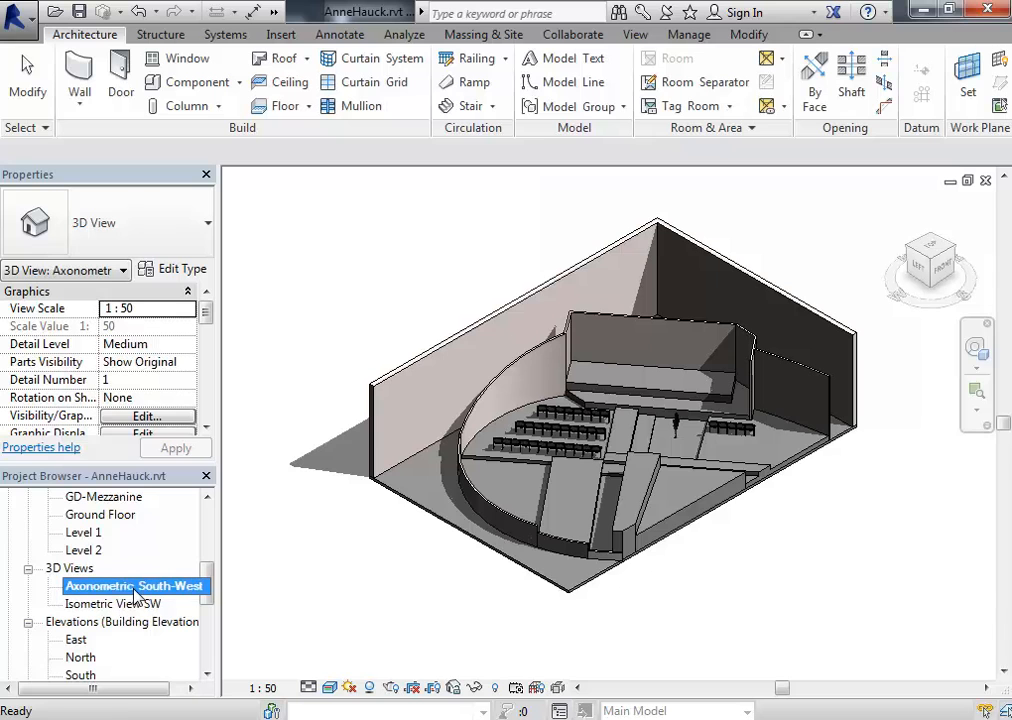
- Create a fresh default orthographic 3D view
click(72, 570)
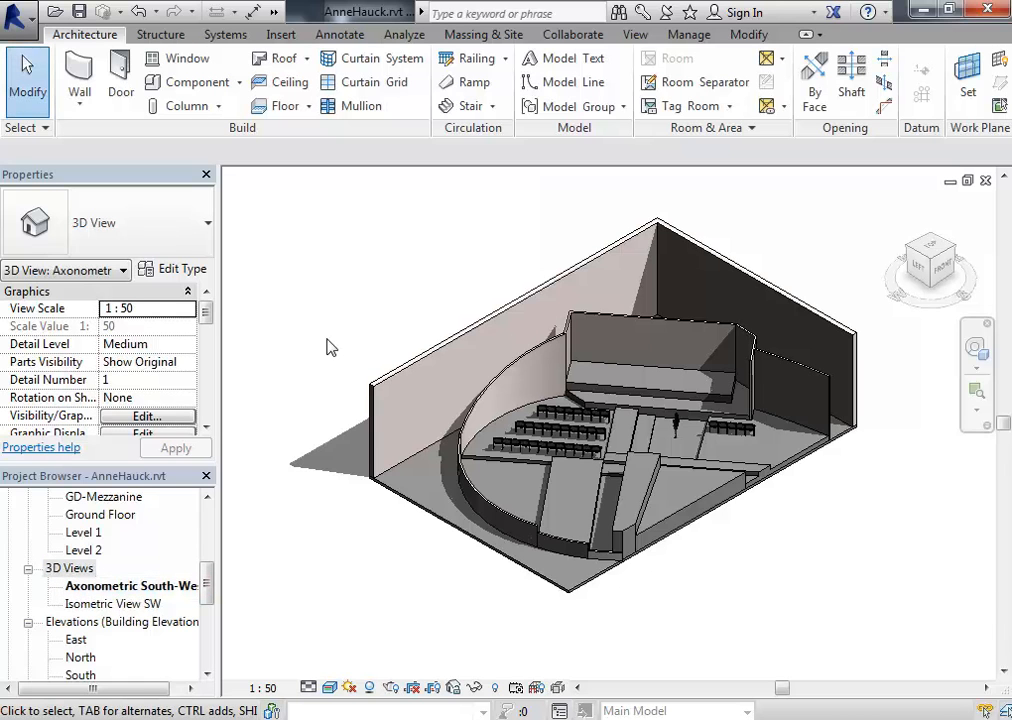
click(277, 13)
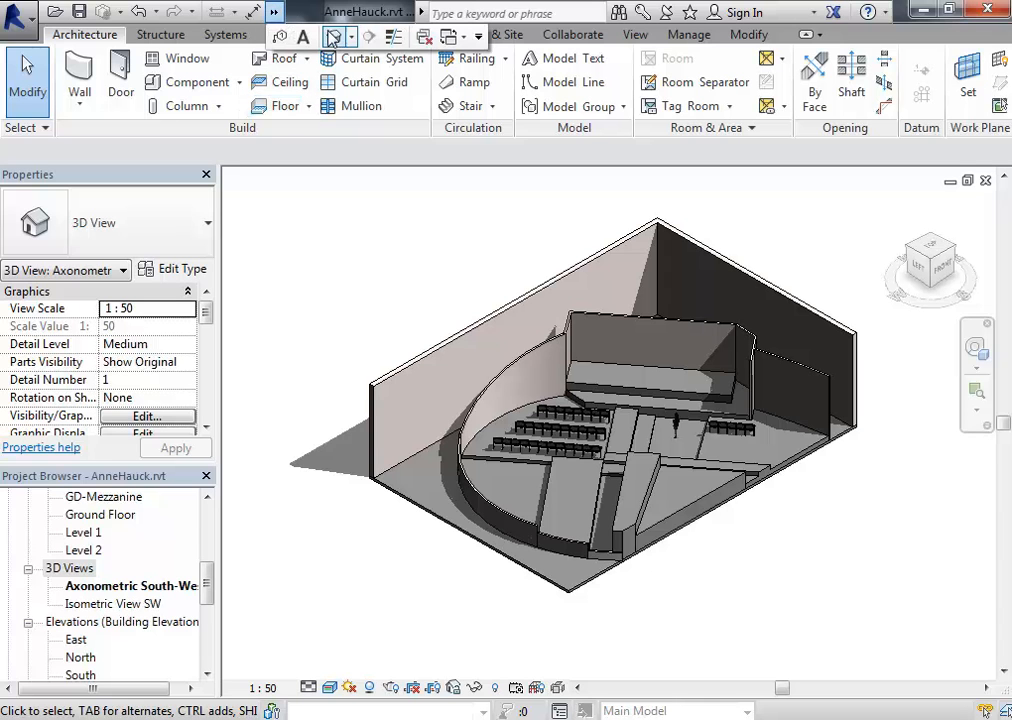
click(334, 38)
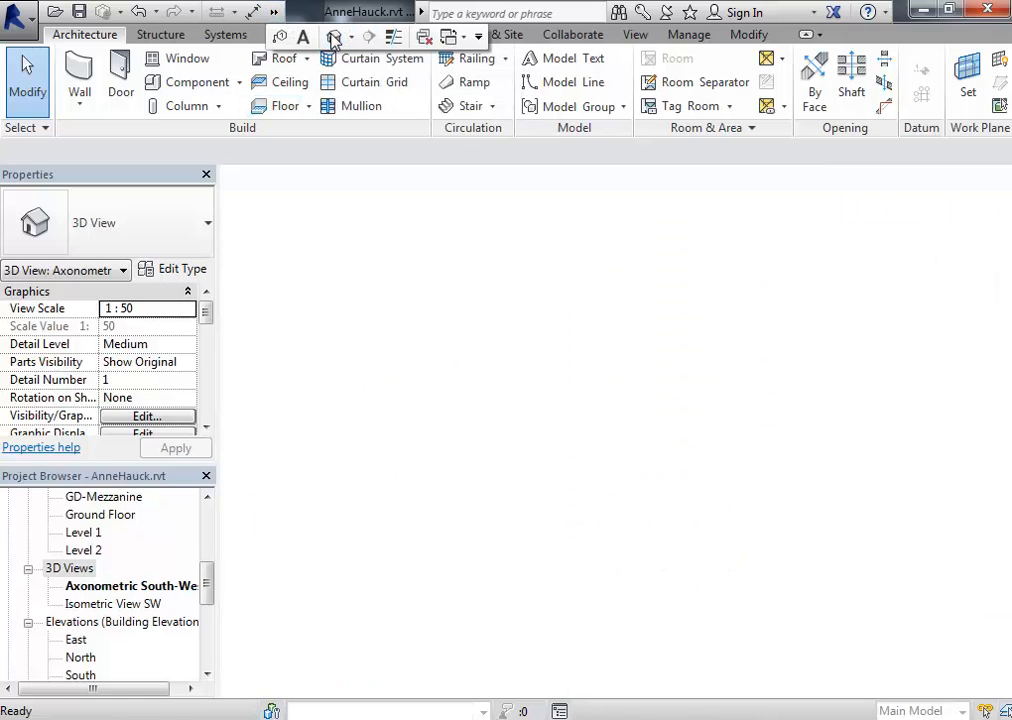
- Rename the new {3D} view as Axonometric South-East
click(78, 622)
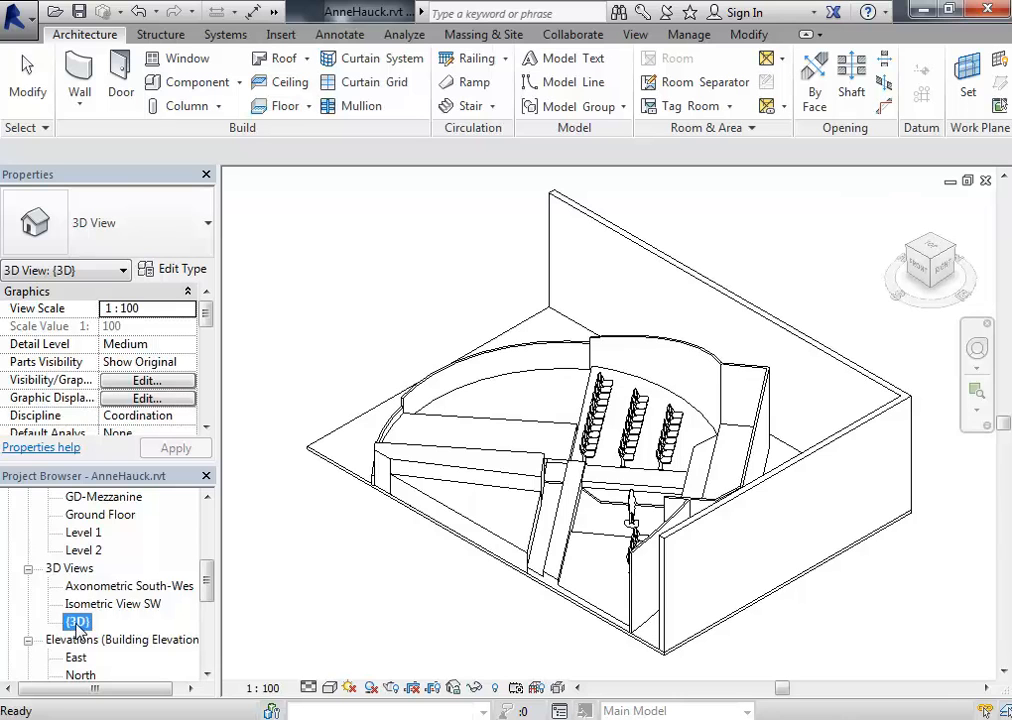
right_click(78, 625)
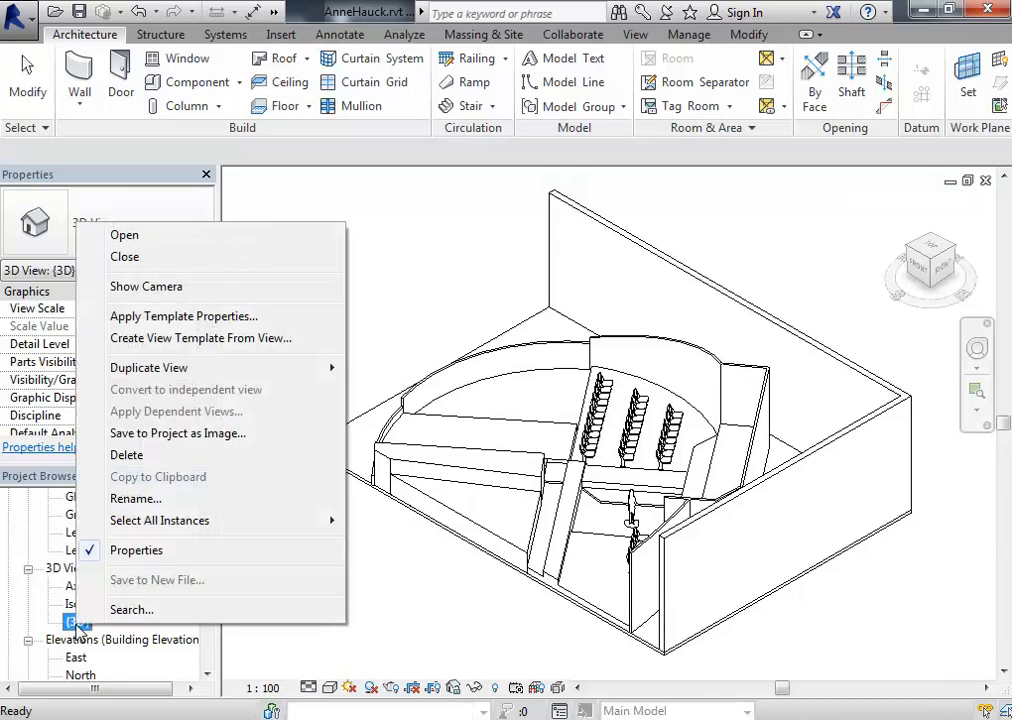
click(135, 498)
text(Axonometric South-East)
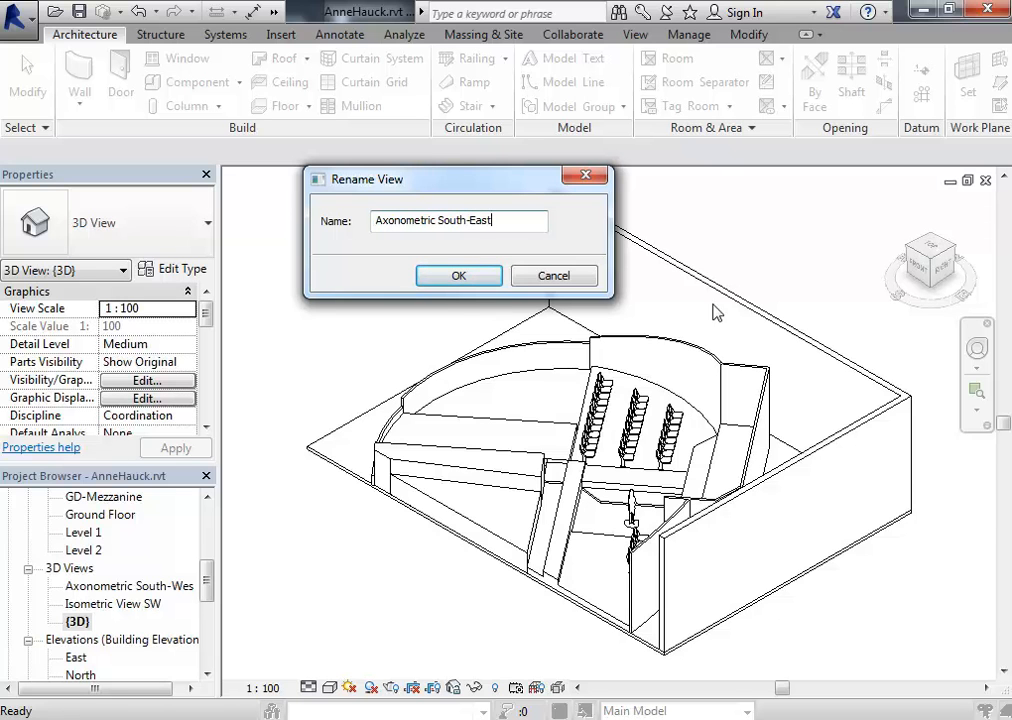
click(442, 281)
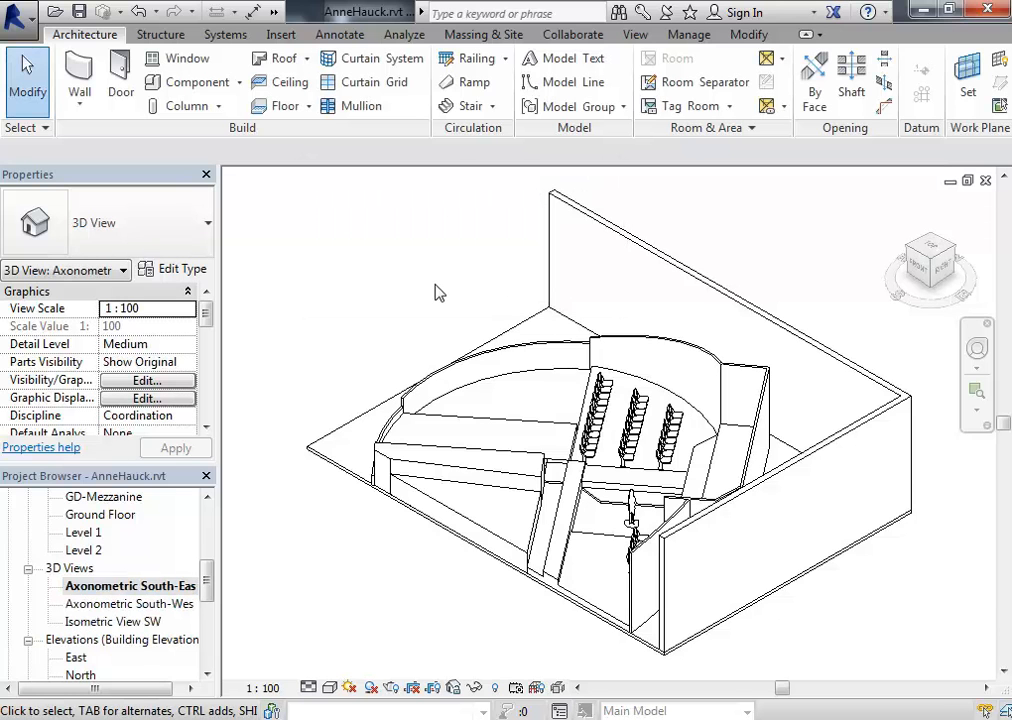
- Switch between the Axonometric South-East and South-West views to compare them, ending with Axonometric South-West open
double_click(128, 604)
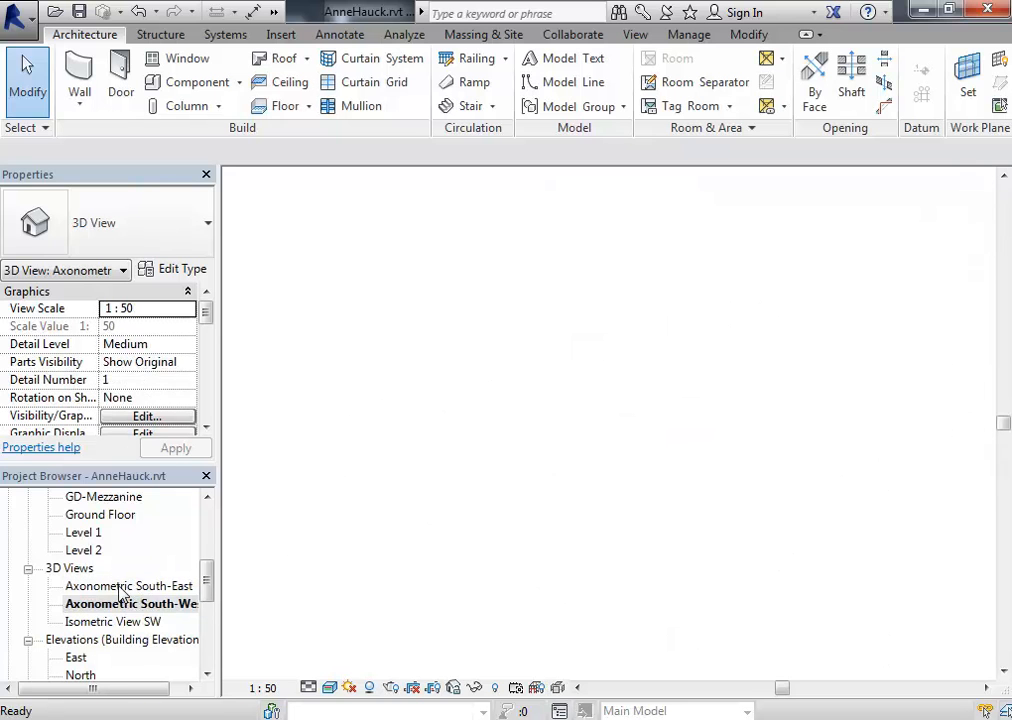
double_click(122, 588)
double_click(112, 604)
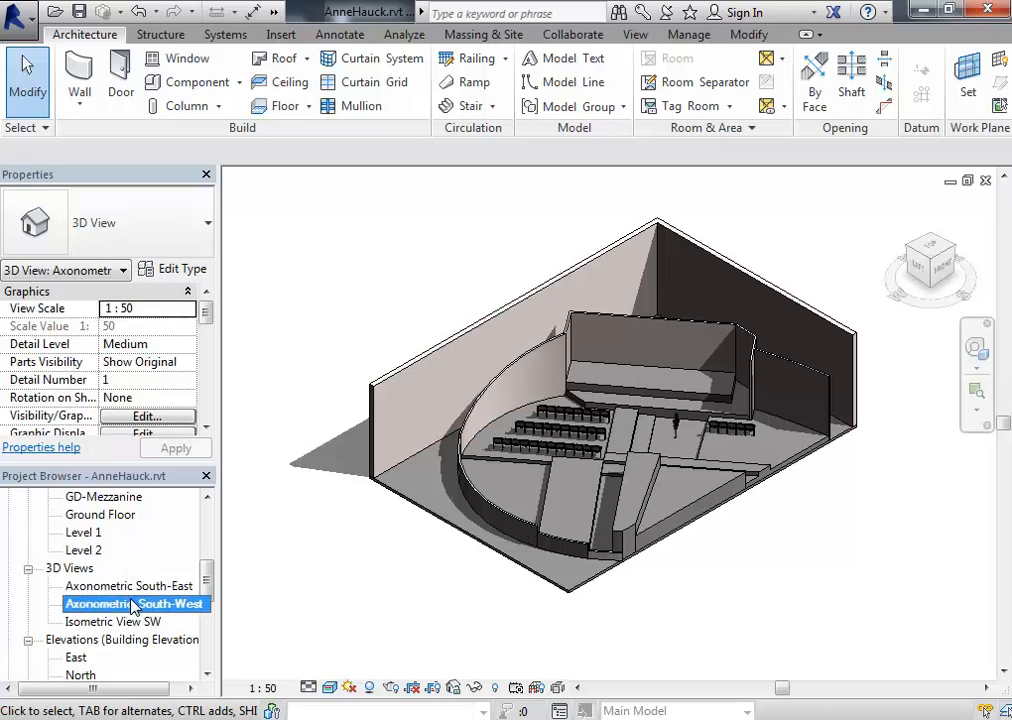
double_click(134, 588)
double_click(136, 605)
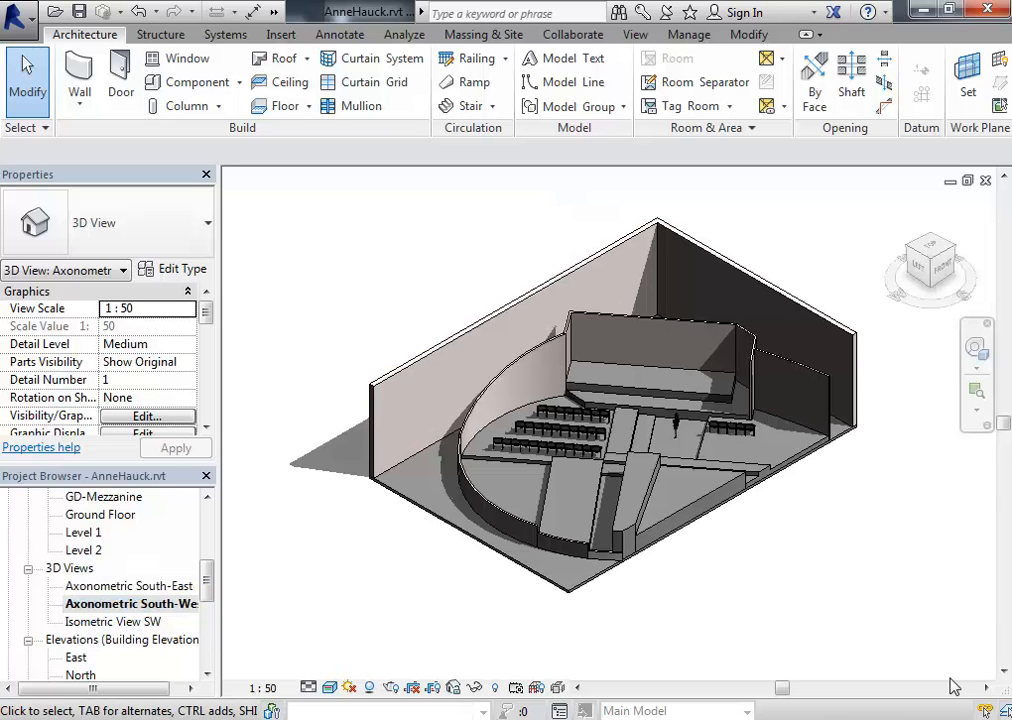
- Set the scale of the Axonometric South-West view to 1:100
click(310, 687)
click(264, 688)
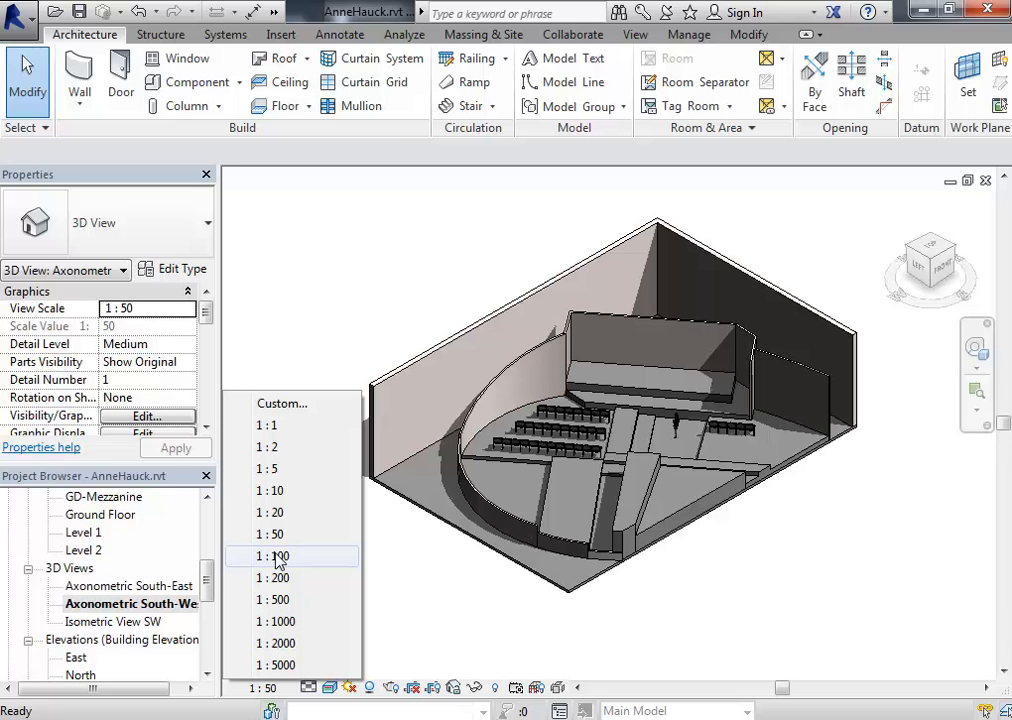
click(443, 570)
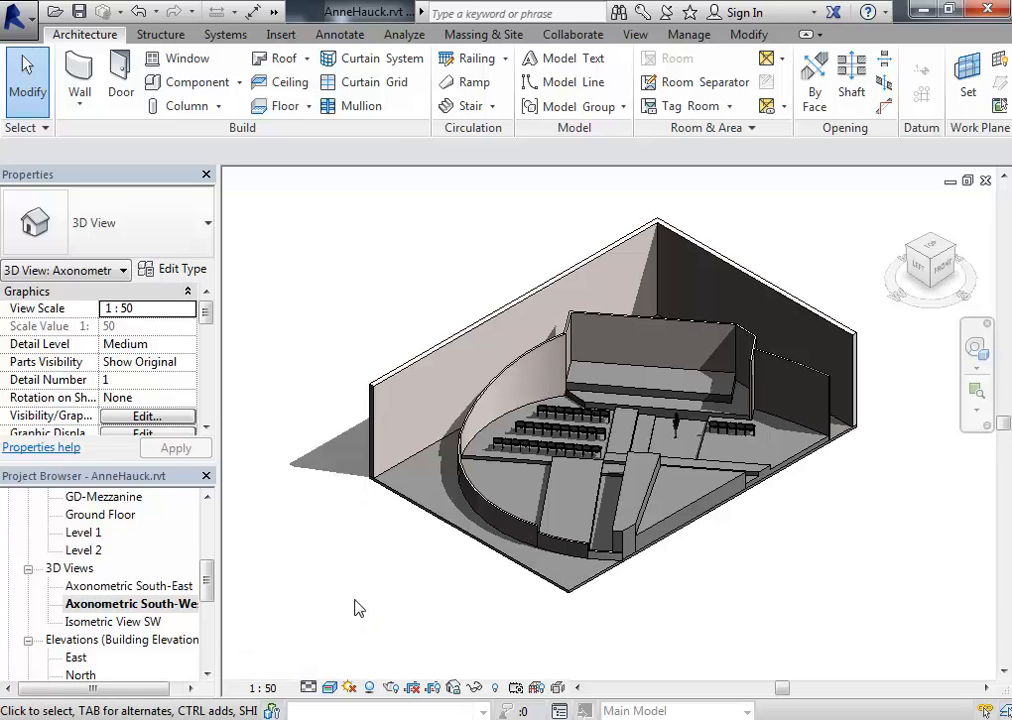
click(258, 687)
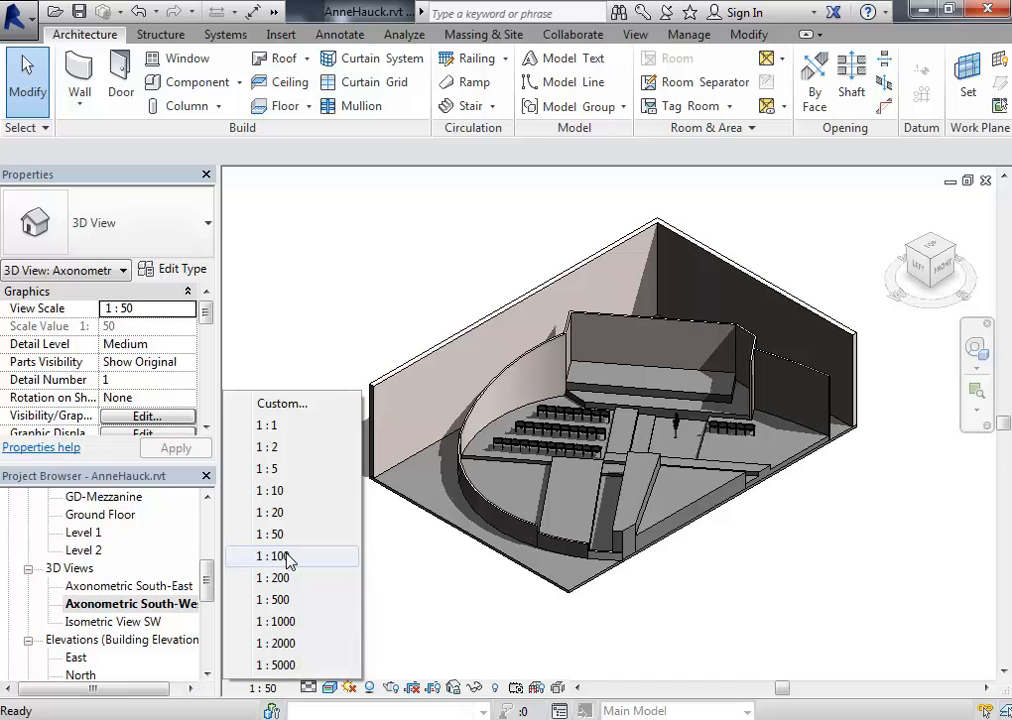
click(288, 557)
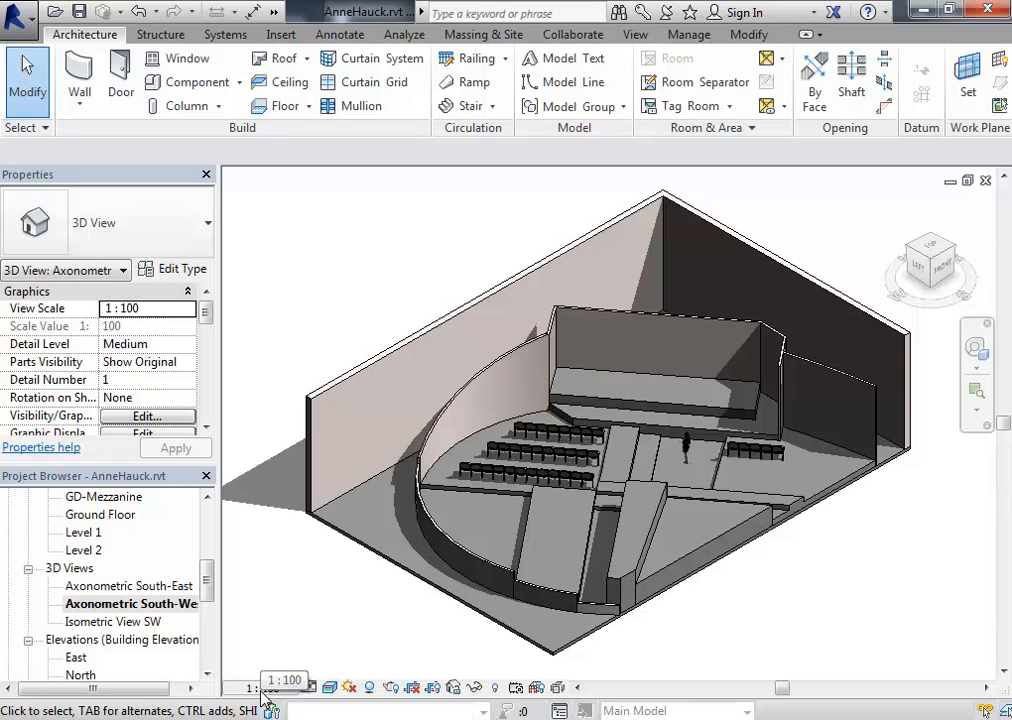
- Try the Fine and Coarse detail levels in the Axonometric South-West view, ending with Fine
click(309, 688)
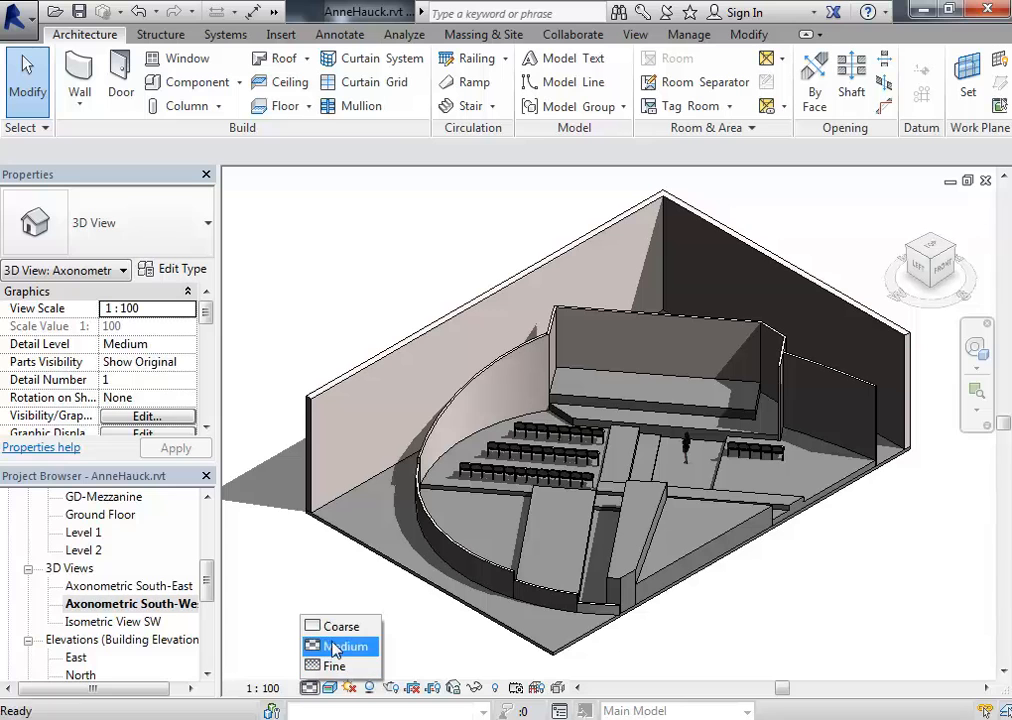
click(331, 667)
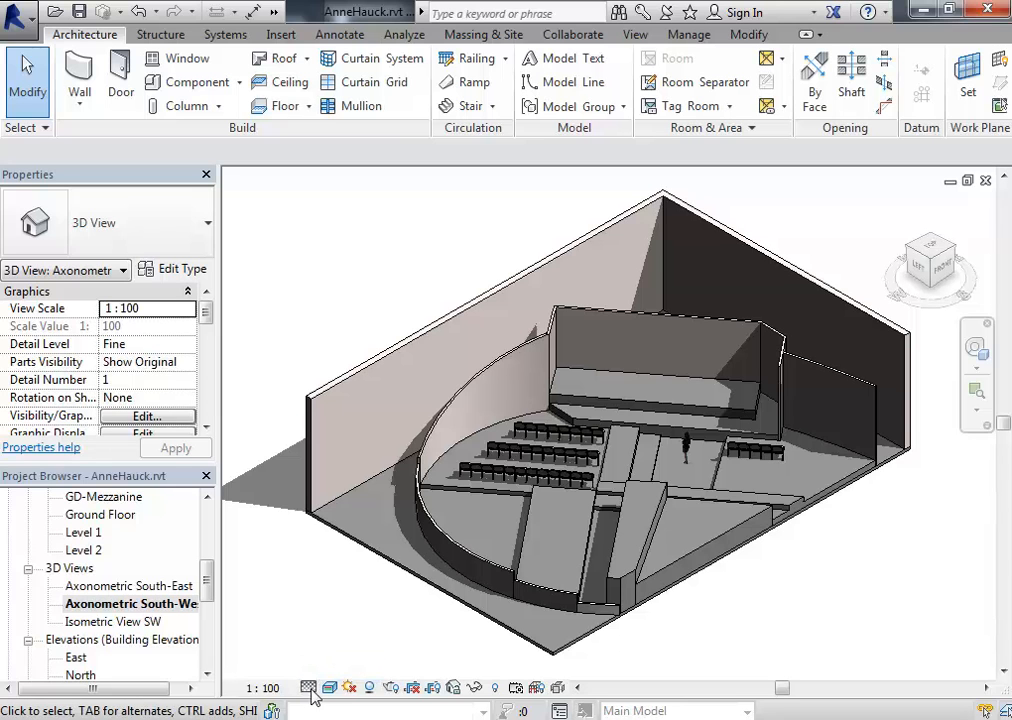
click(310, 688)
click(333, 627)
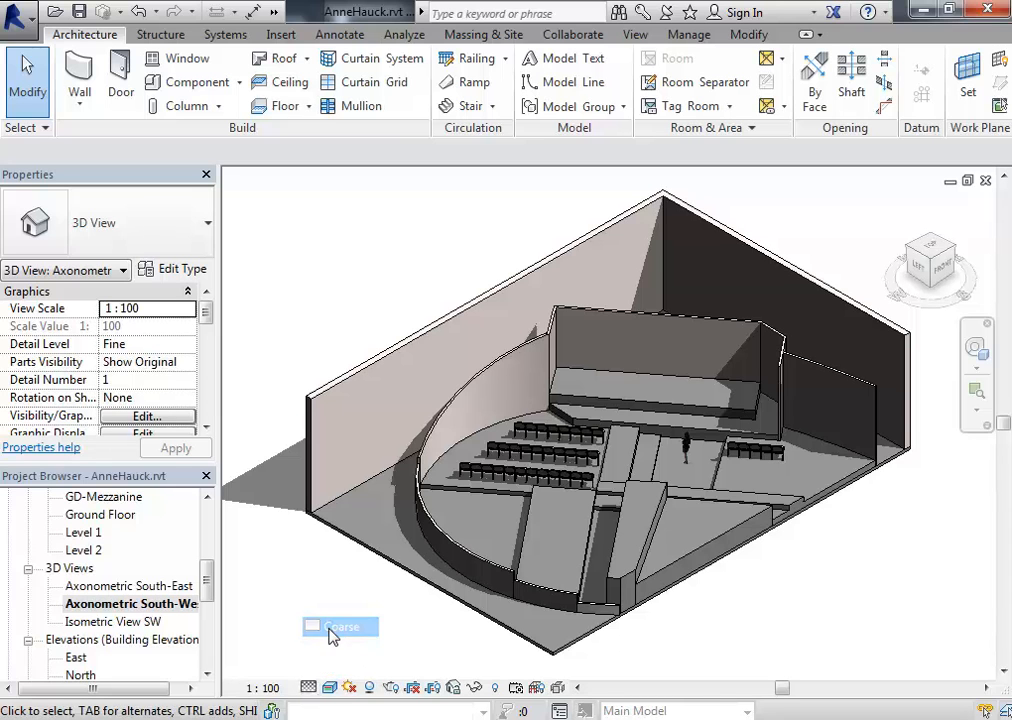
click(310, 688)
click(325, 667)
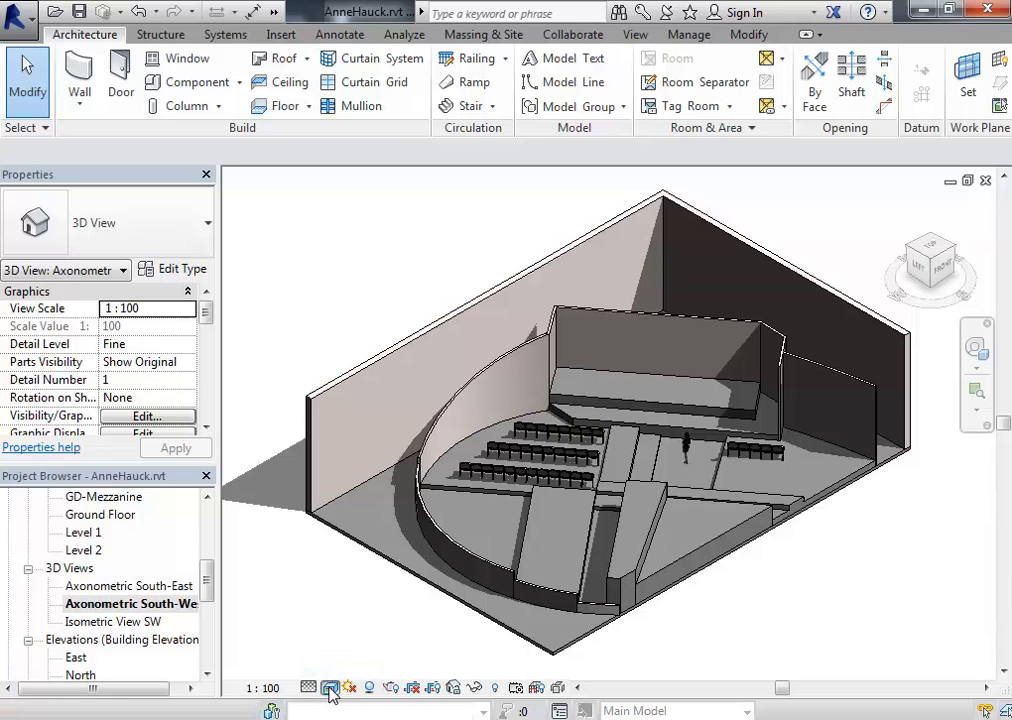
- Try the Wireframe, Hidden Line, Shaded, Consistent Colors and Realistic visual styles in the Axonometric South-West view
click(331, 688)
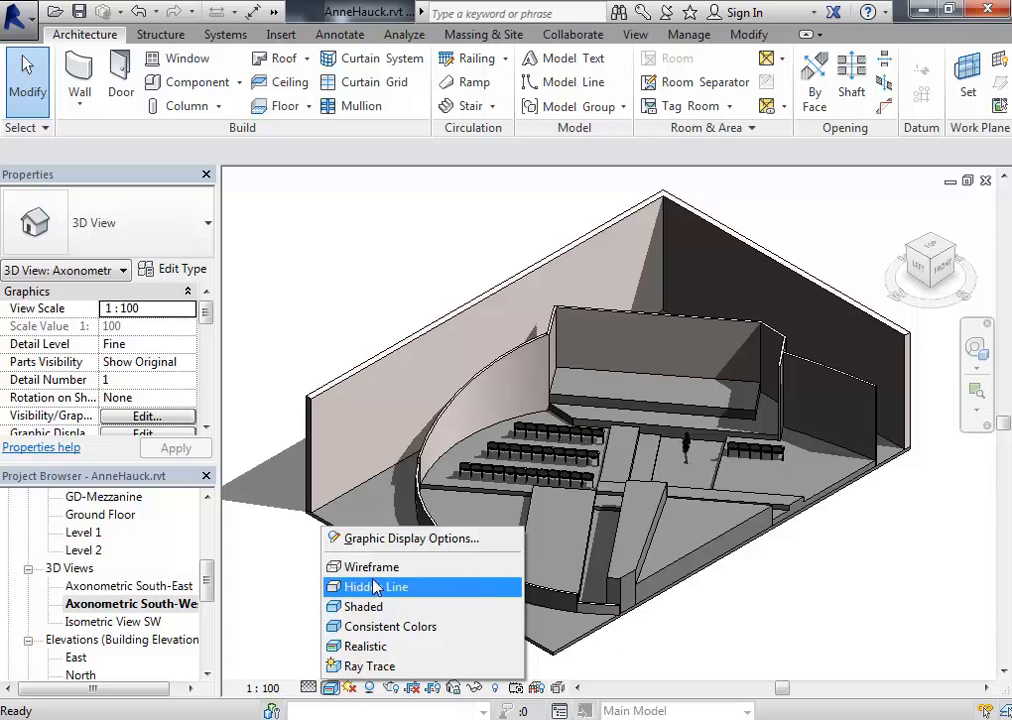
click(269, 590)
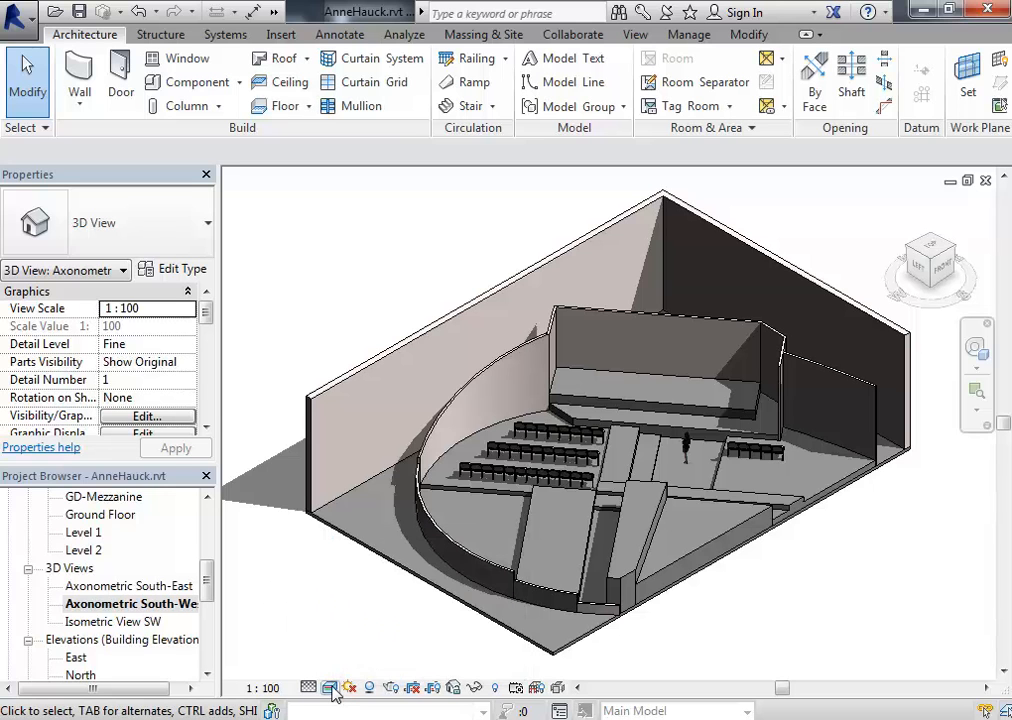
click(331, 689)
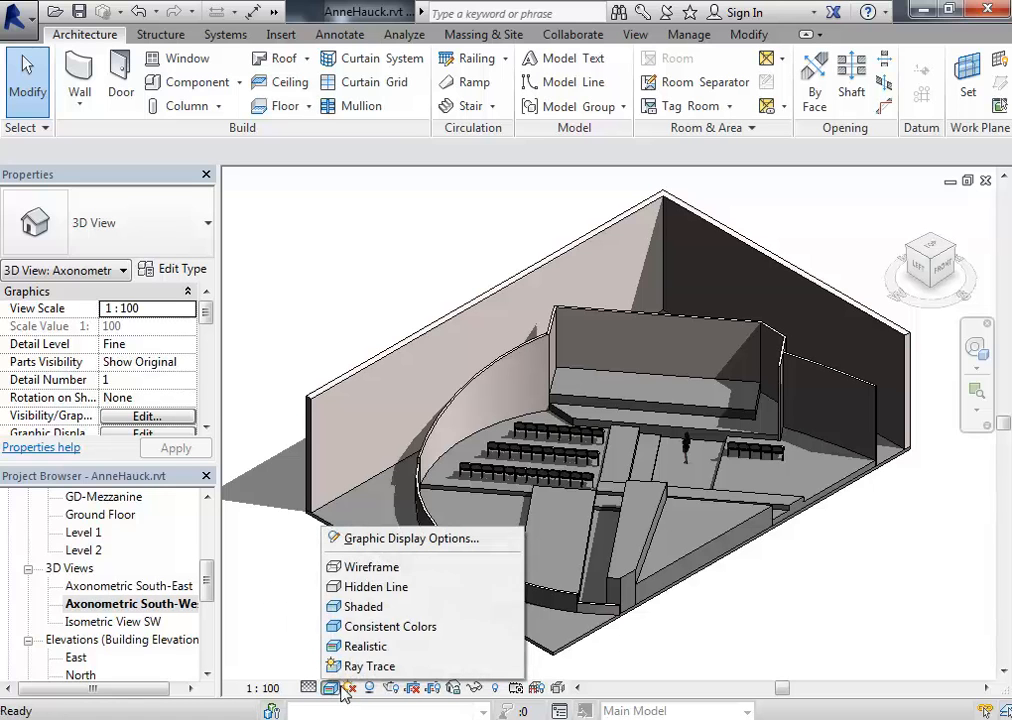
click(368, 569)
click(331, 689)
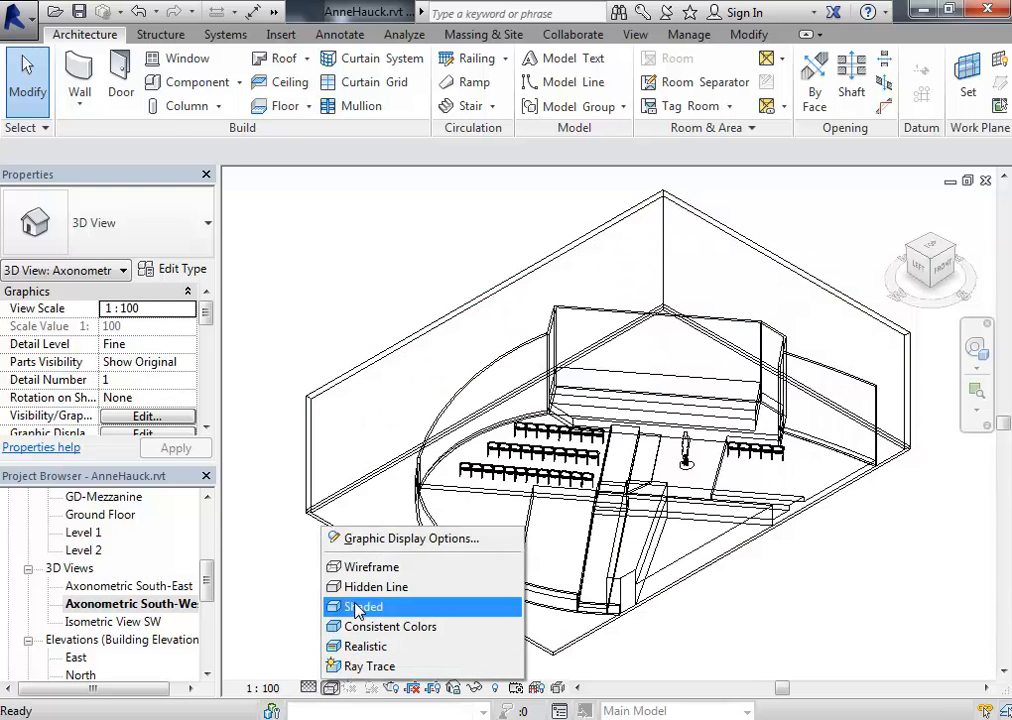
click(357, 583)
click(331, 689)
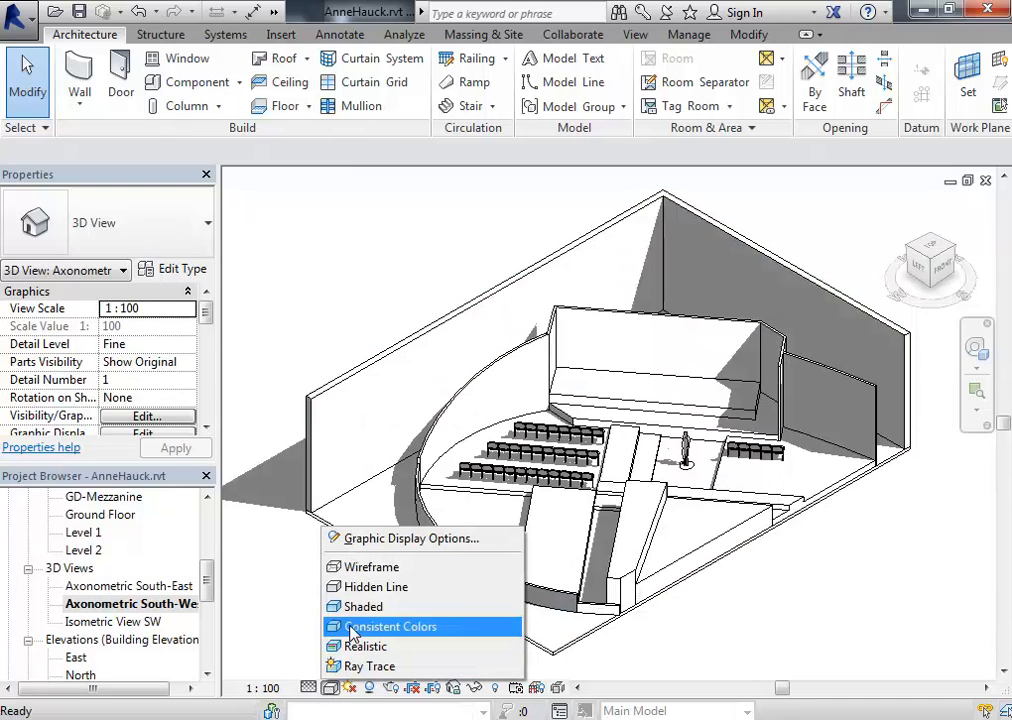
click(355, 607)
click(331, 689)
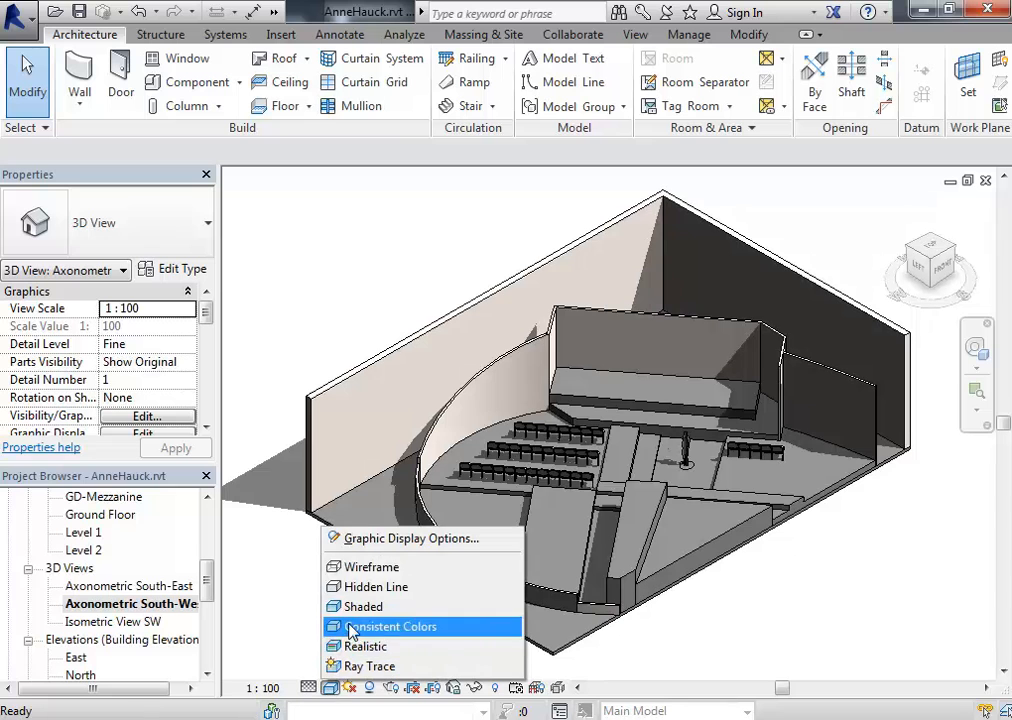
click(360, 625)
click(331, 689)
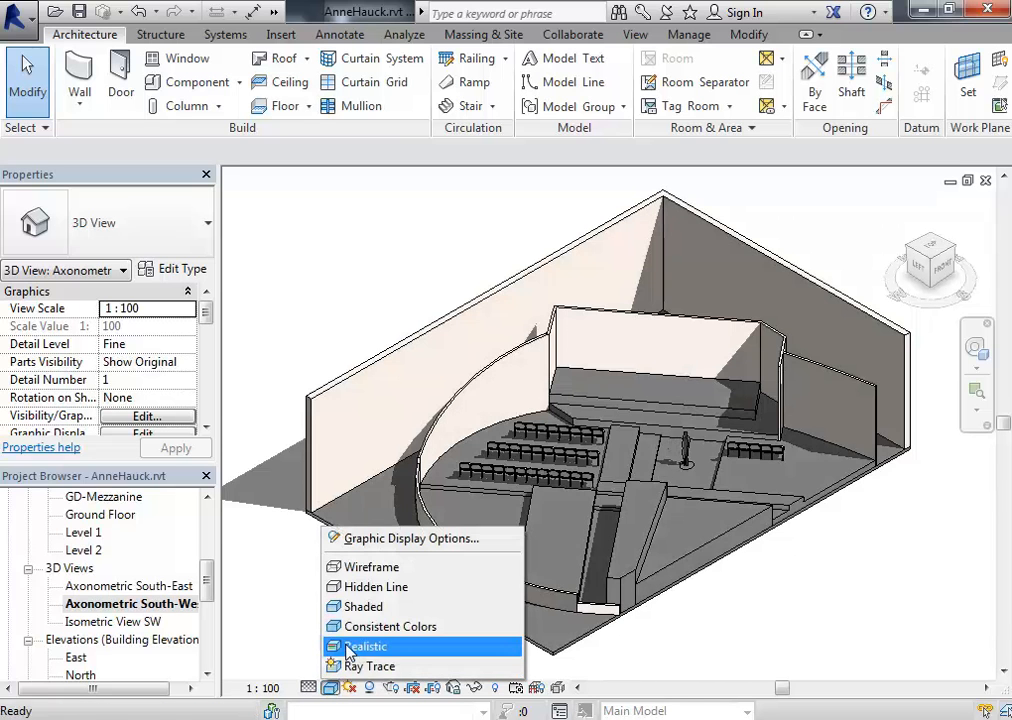
click(352, 643)
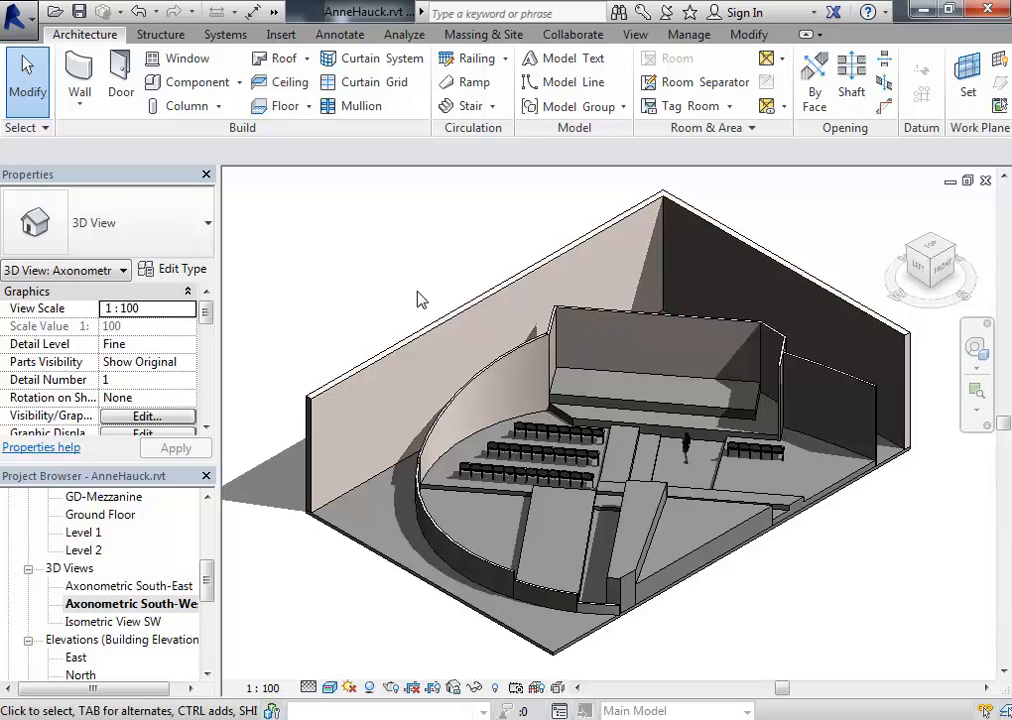
- Set the visual style of the Axonometric South-West view to Hidden Line
click(330, 688)
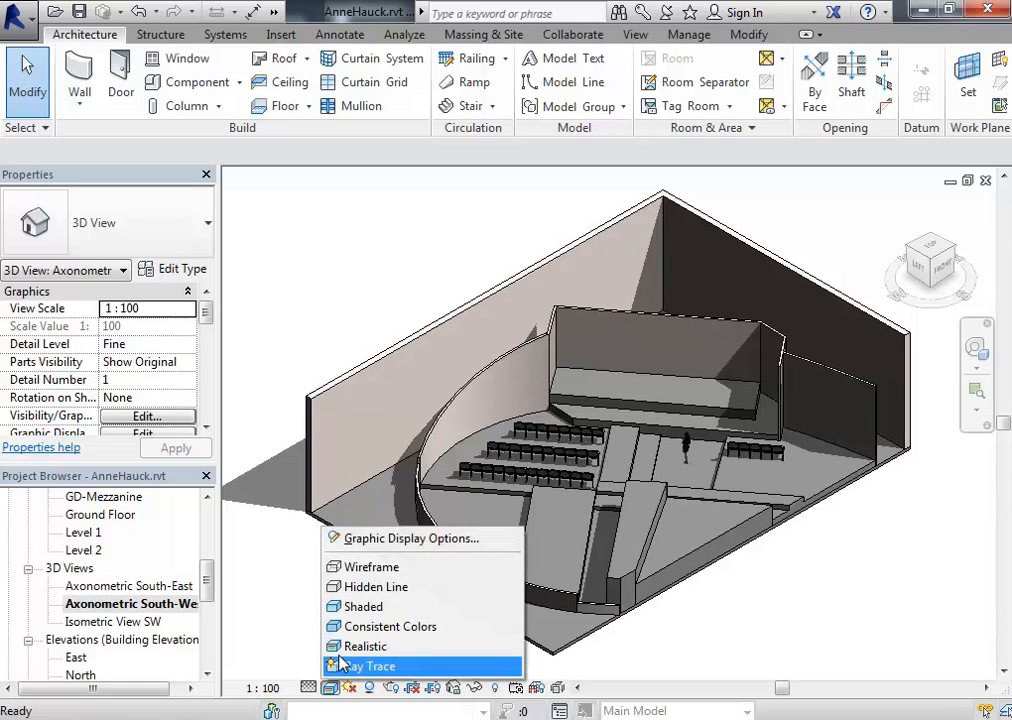
click(356, 587)
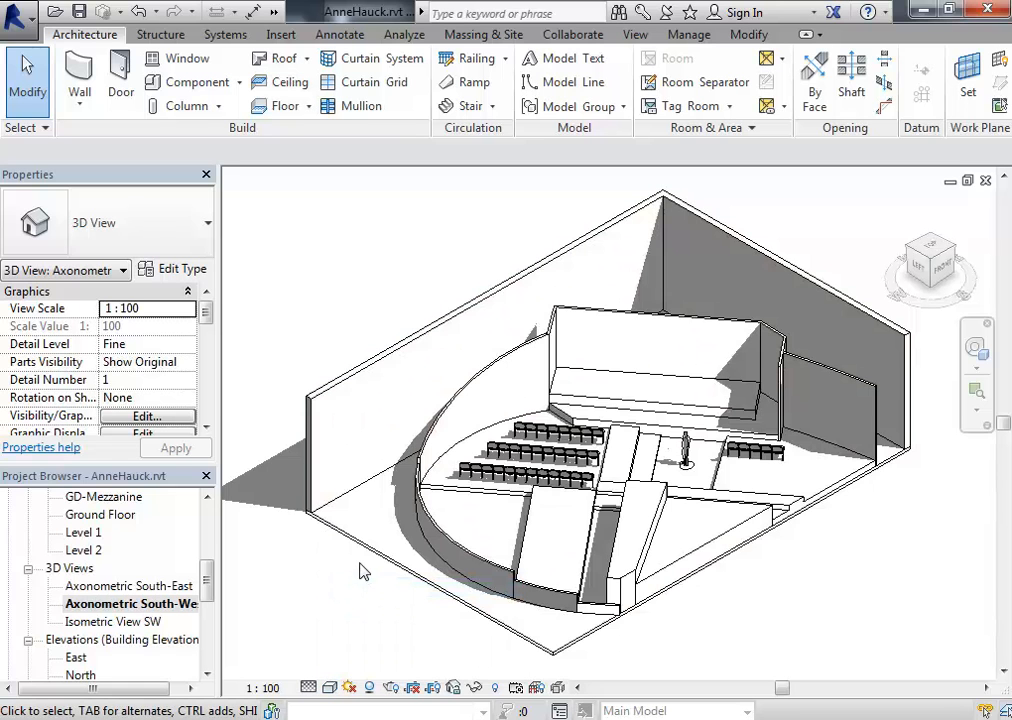
click(330, 689)
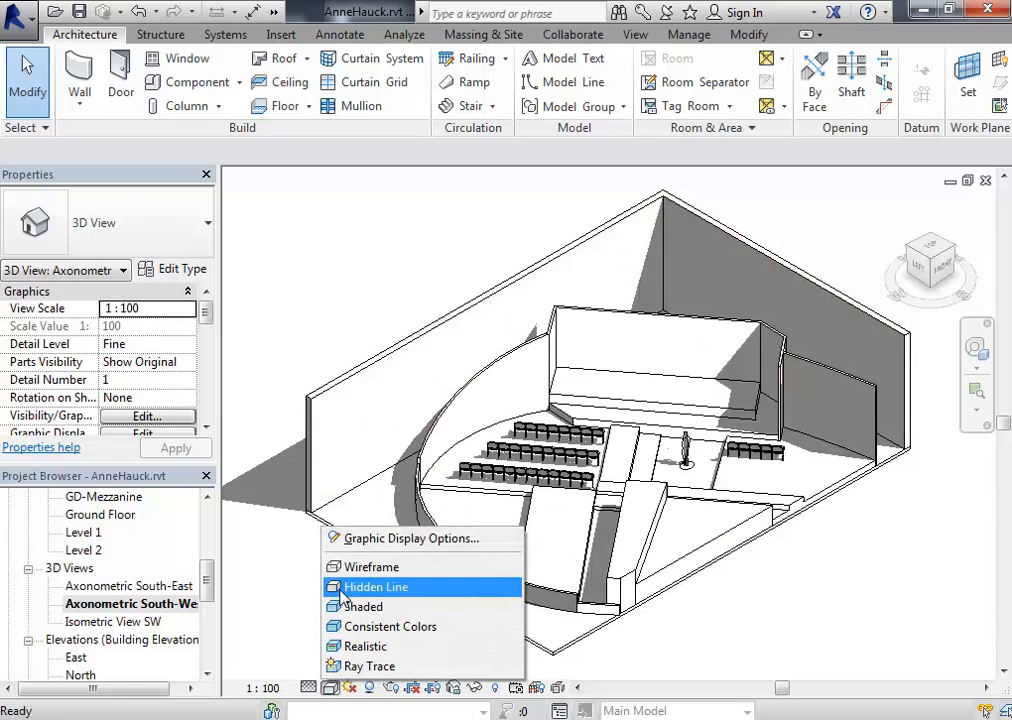
click(344, 590)
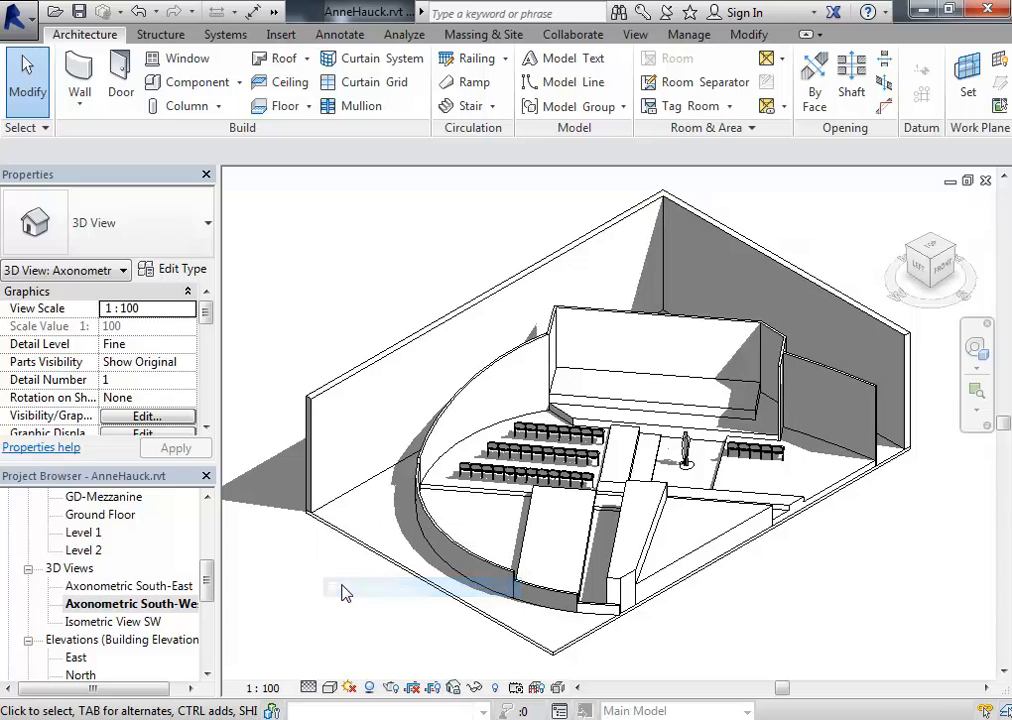
- Turn off shadows in the Axonometric South-West view
click(350, 688)
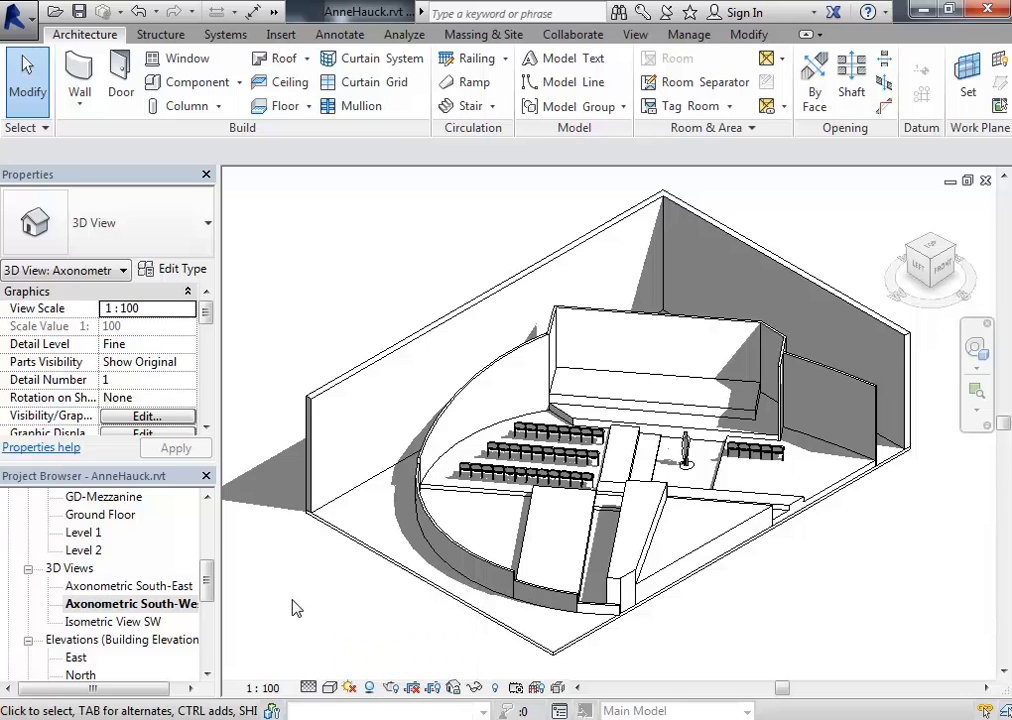
click(369, 689)
click(369, 689)
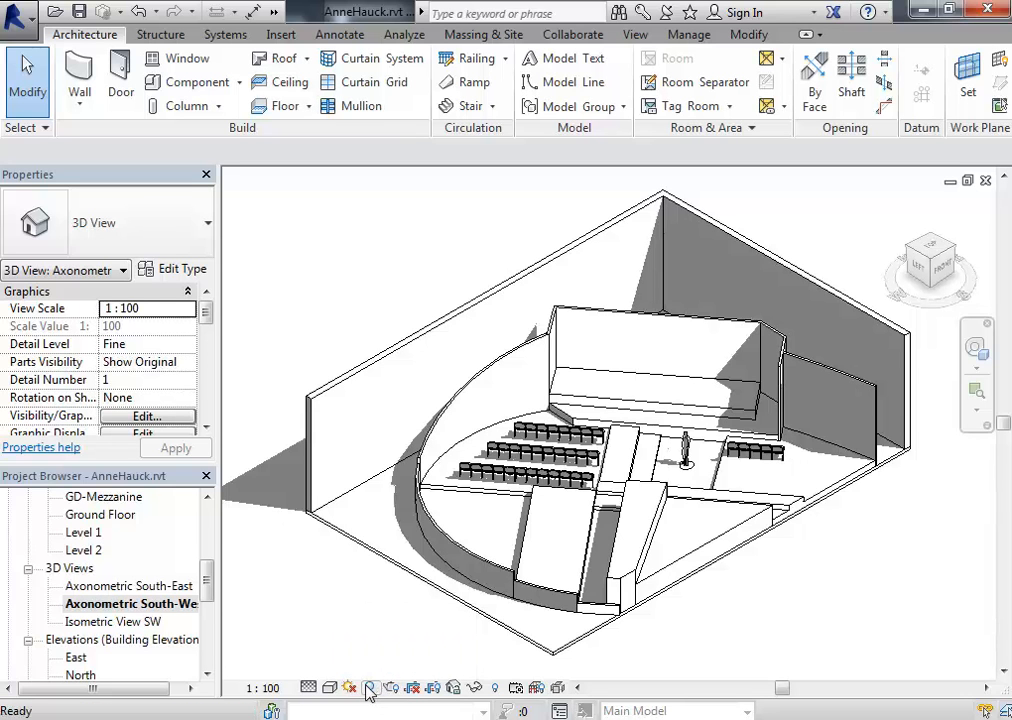
click(369, 689)
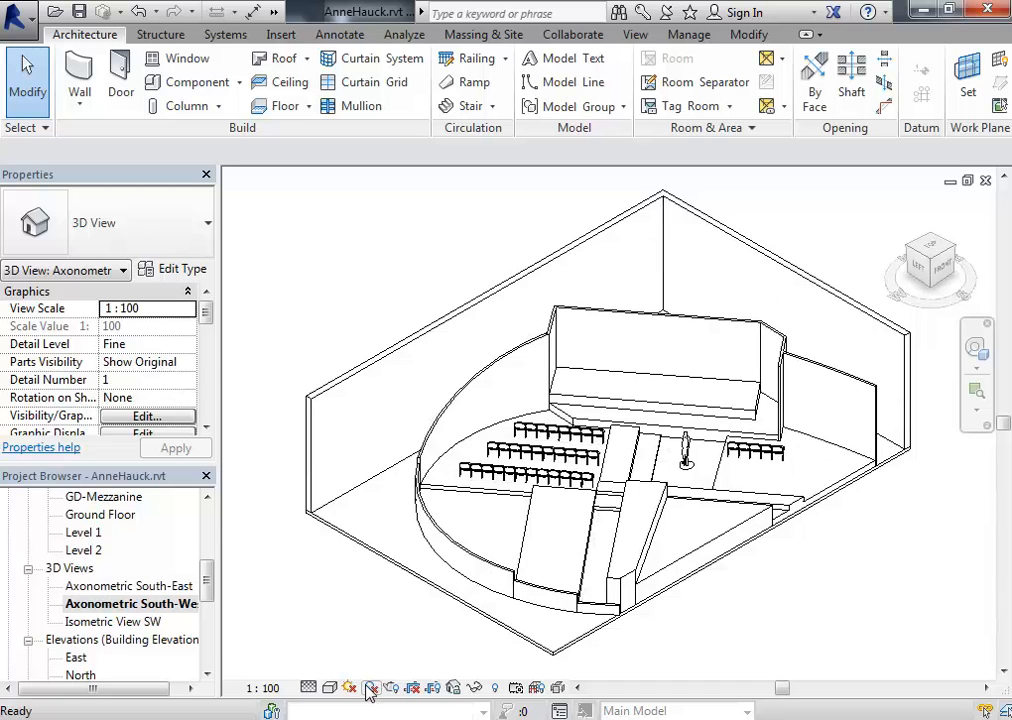
- Open the print settings for the Axonometric South-West view and choose Adobe PDF as the printer
scroll(366, 302, down, 1)
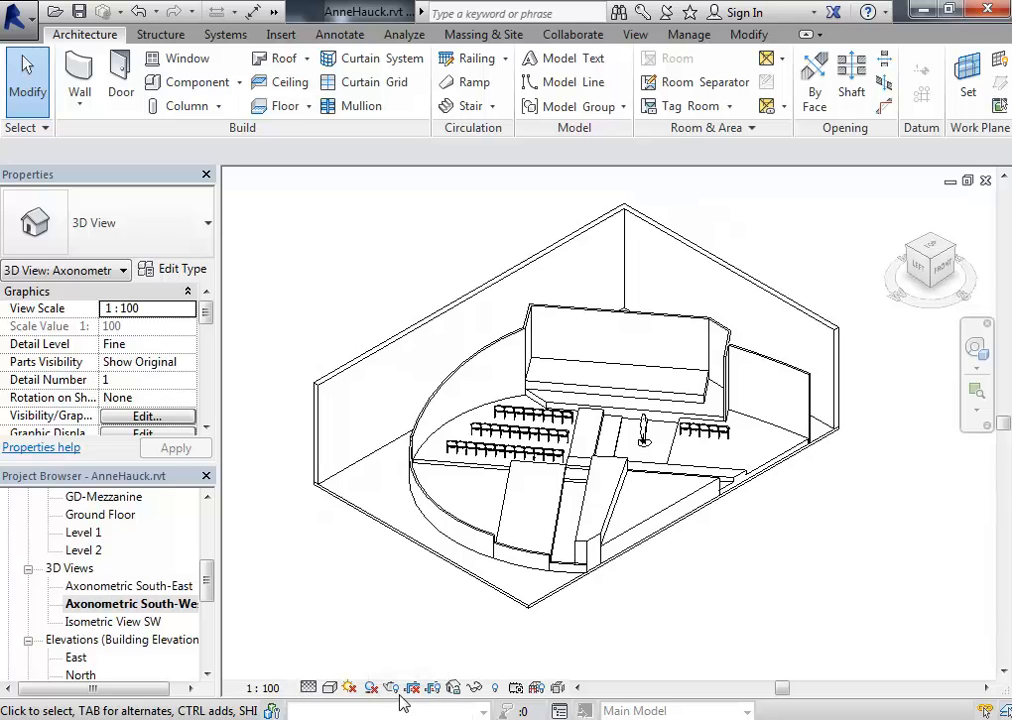
middle_drag(370, 295, 377, 303)
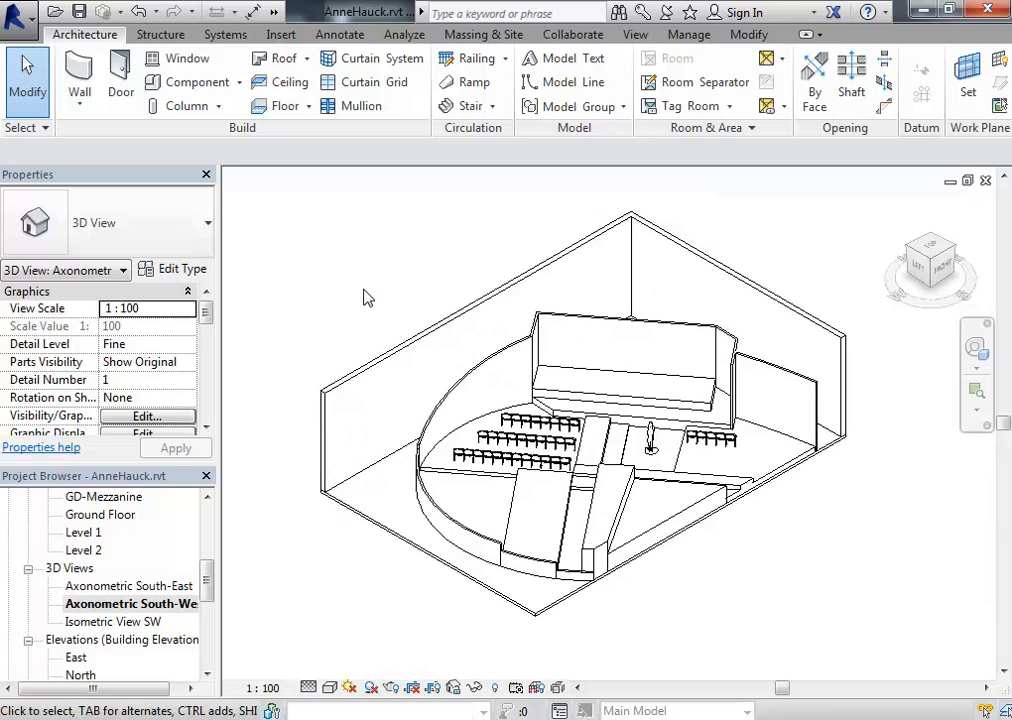
click(12, 24)
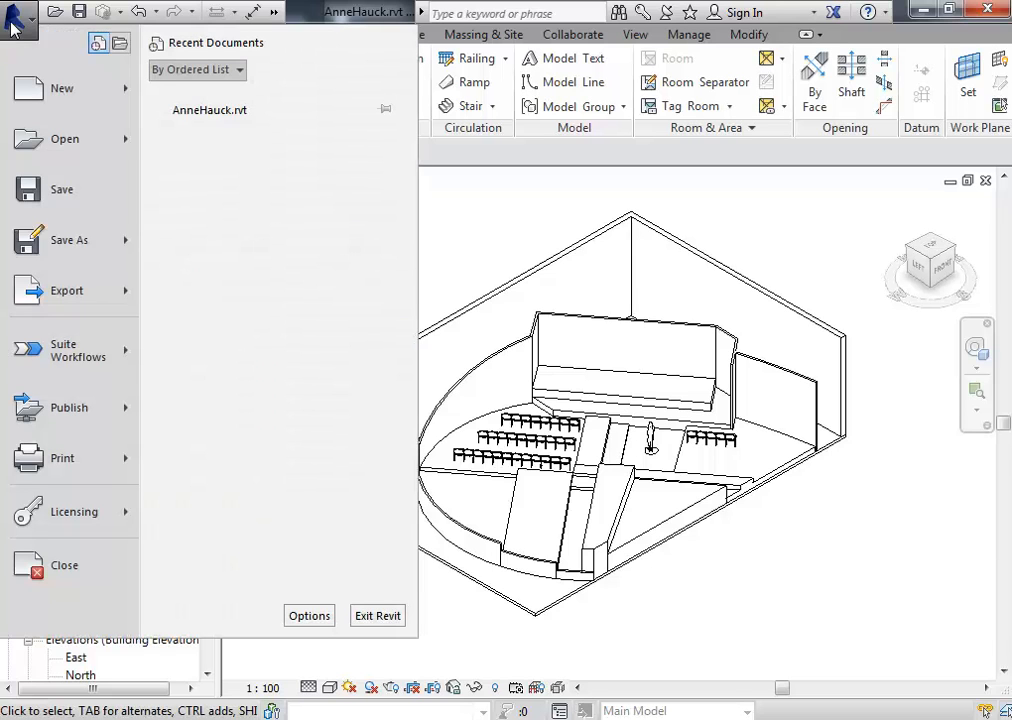
mouse_move(67, 466)
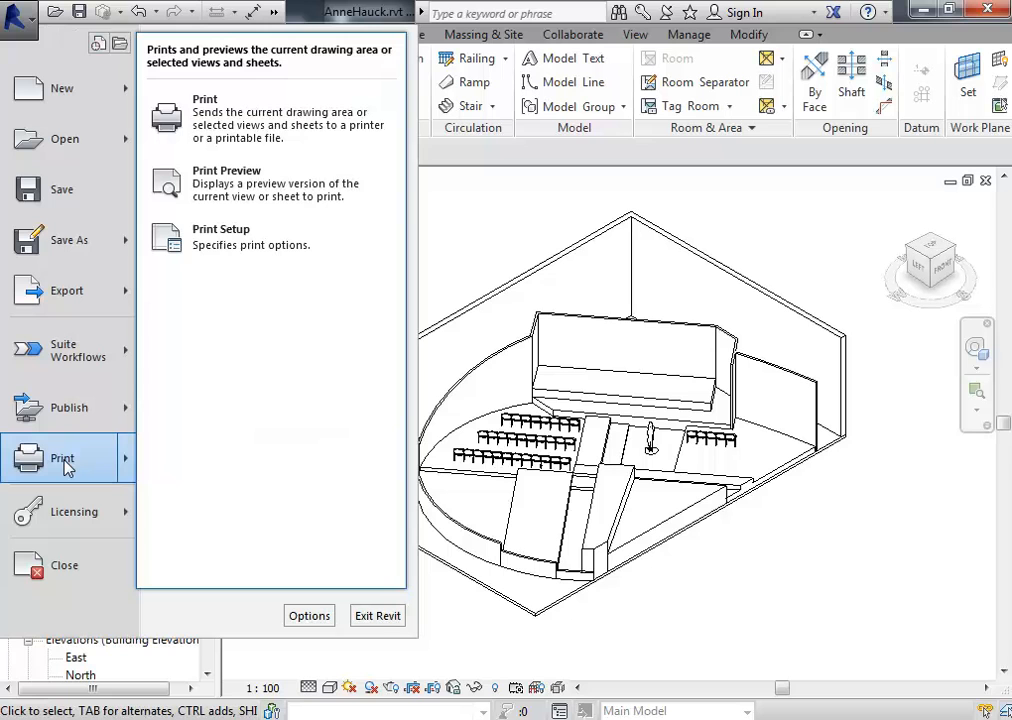
click(67, 466)
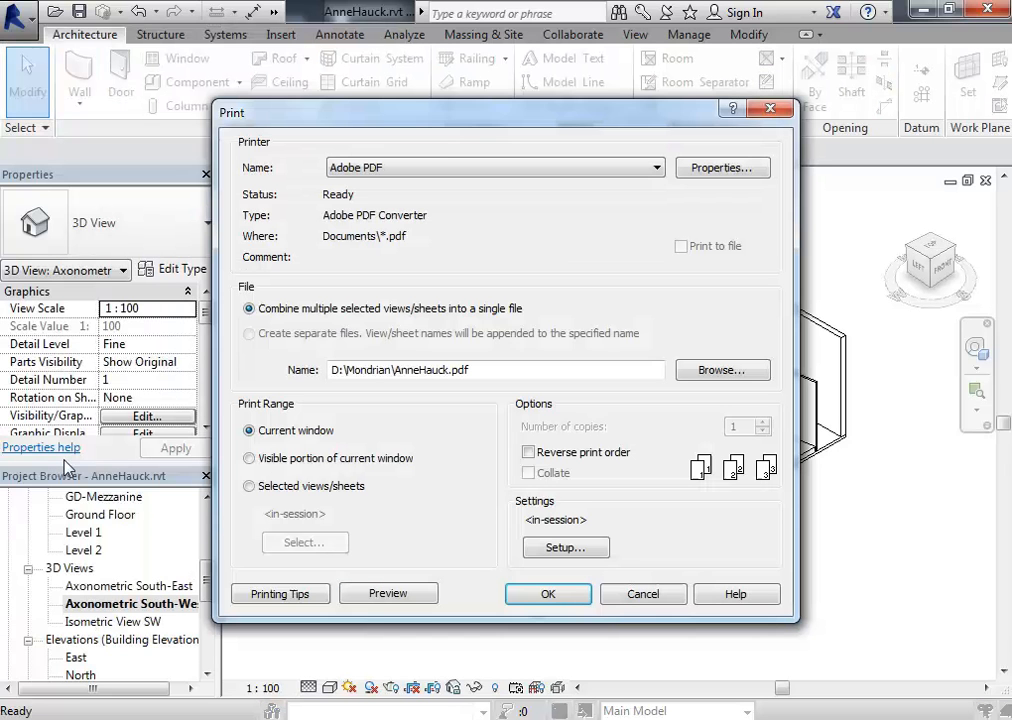
click(450, 167)
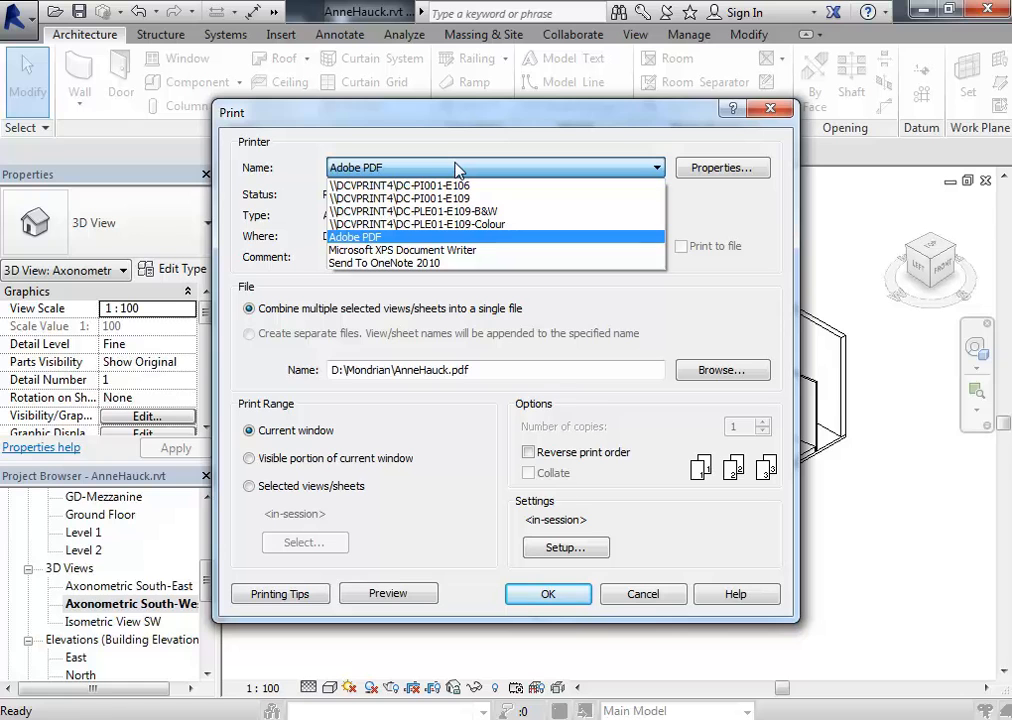
click(420, 238)
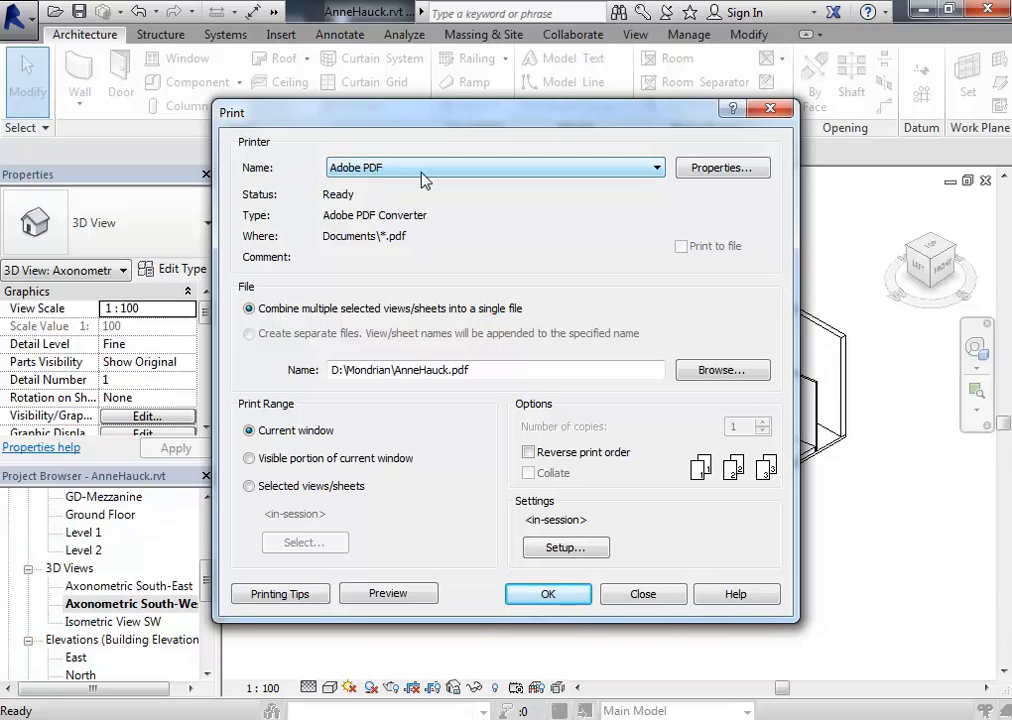
- Open the print setup and compare Fit to page with a fixed zoom, ending with Zoom at 100% size
click(563, 550)
click(565, 549)
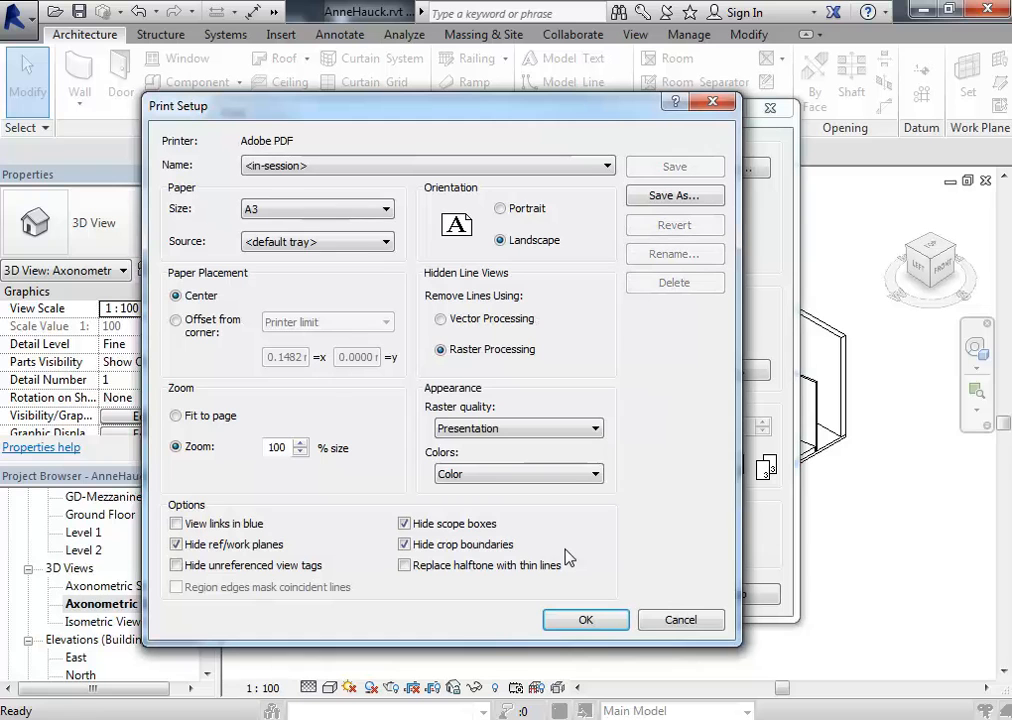
click(190, 415)
click(192, 328)
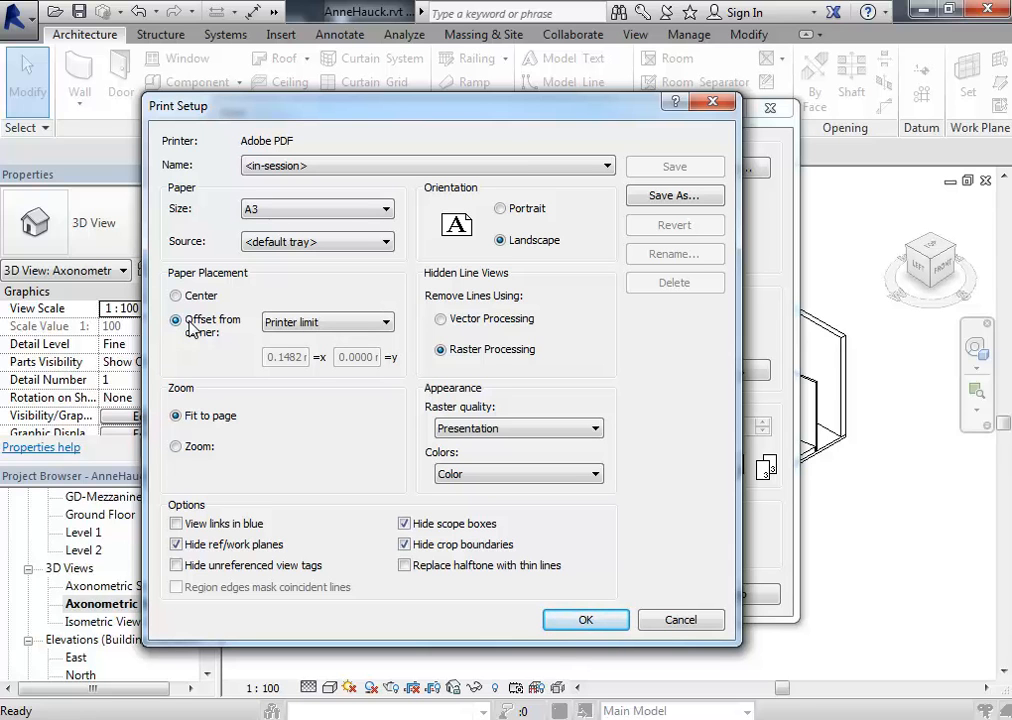
click(185, 453)
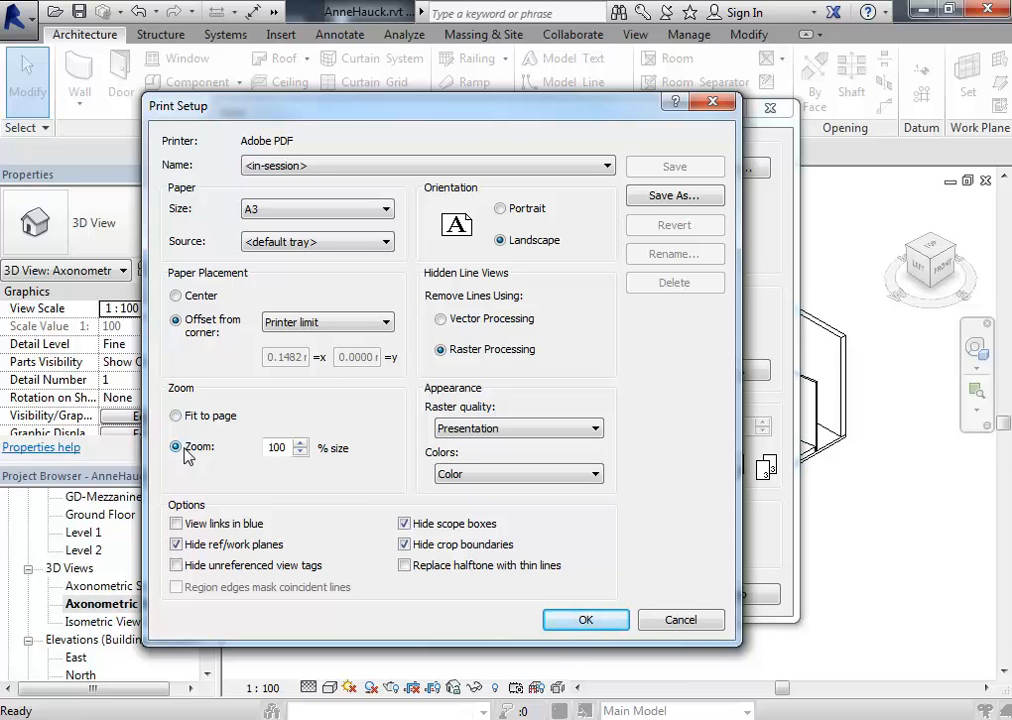
click(177, 416)
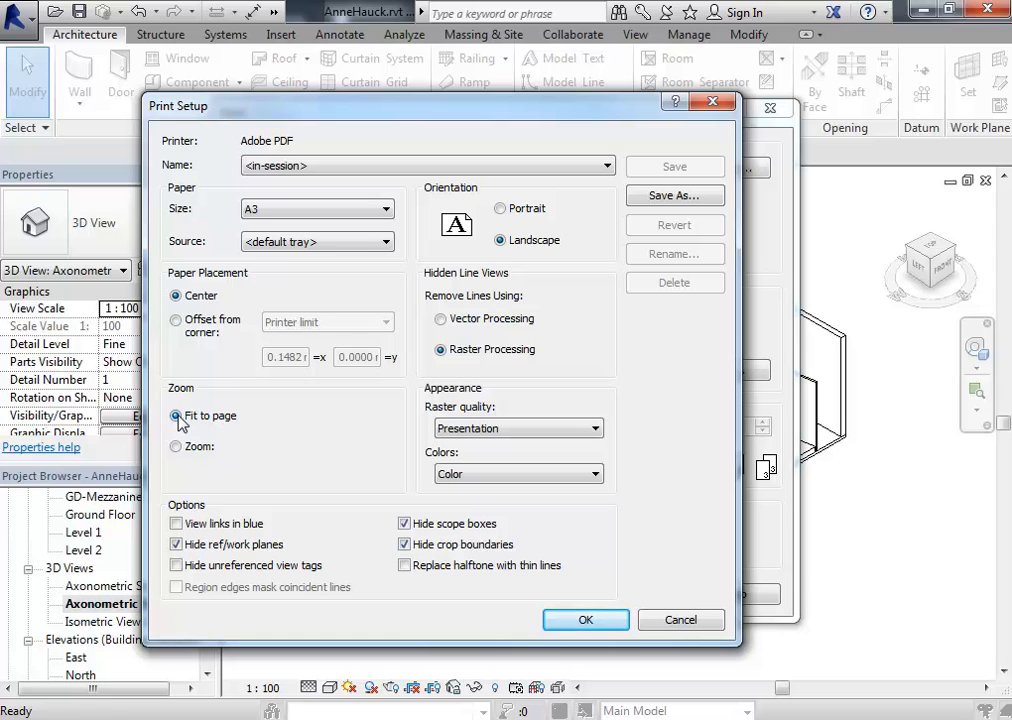
click(177, 448)
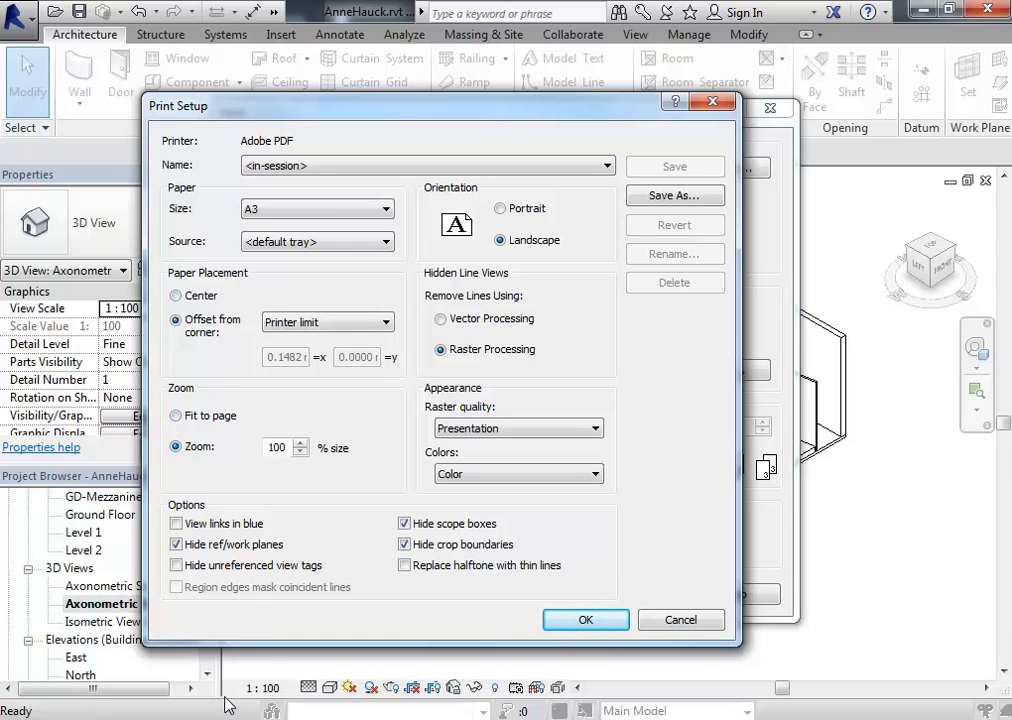
click(177, 416)
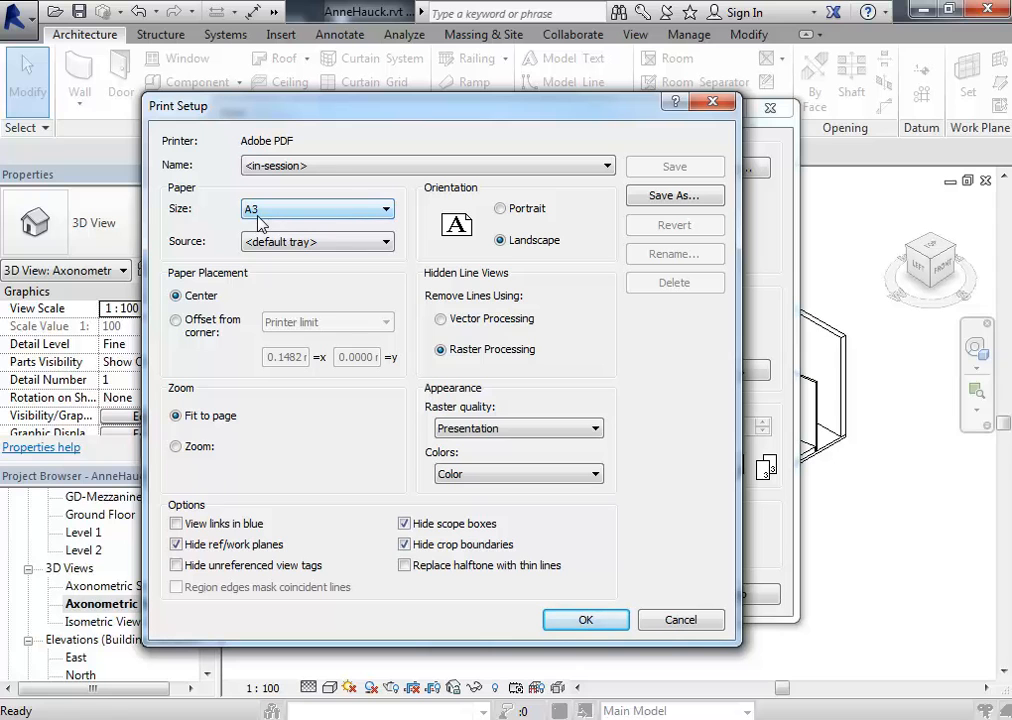
click(176, 447)
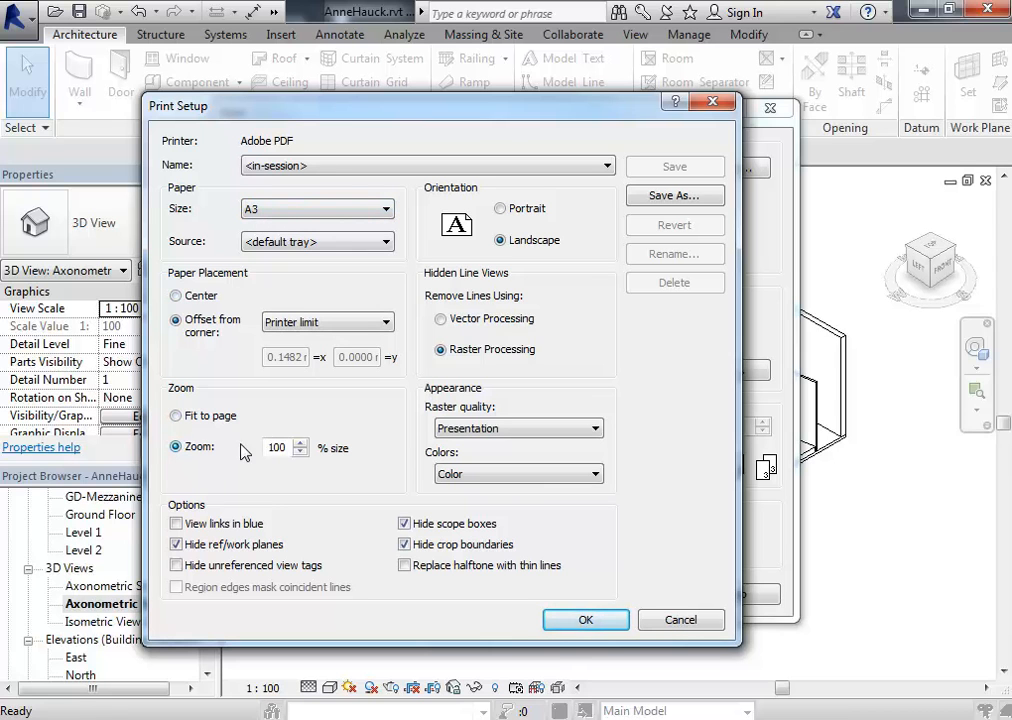
click(278, 445)
- Compare the Center and Offset from corner paper placements, ending with Center
click(177, 296)
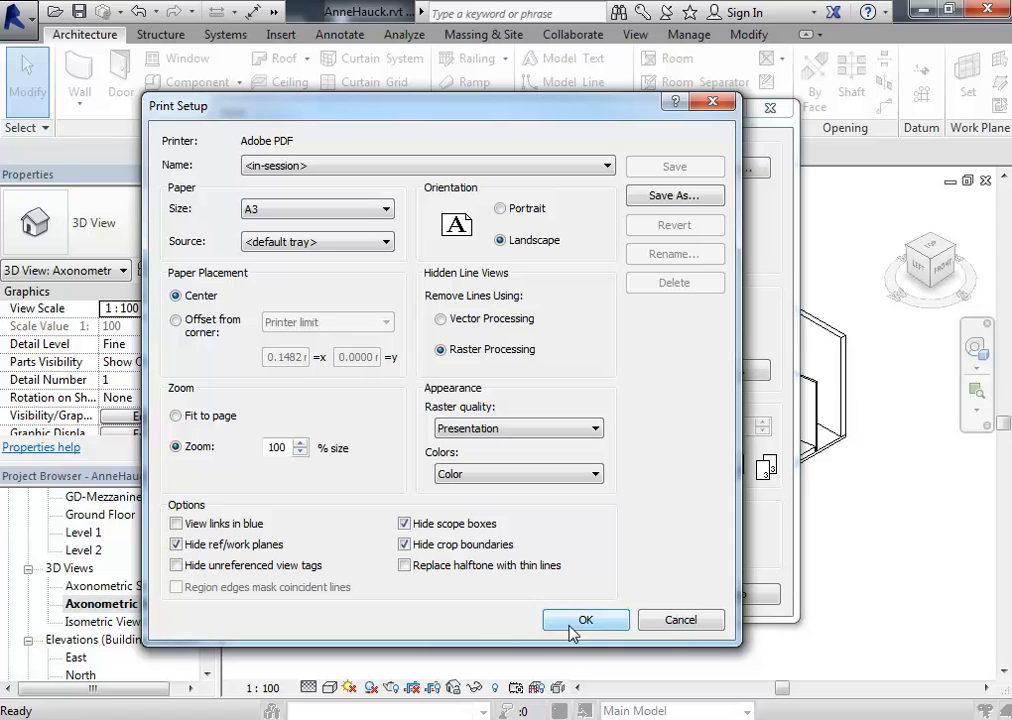
click(177, 321)
click(178, 297)
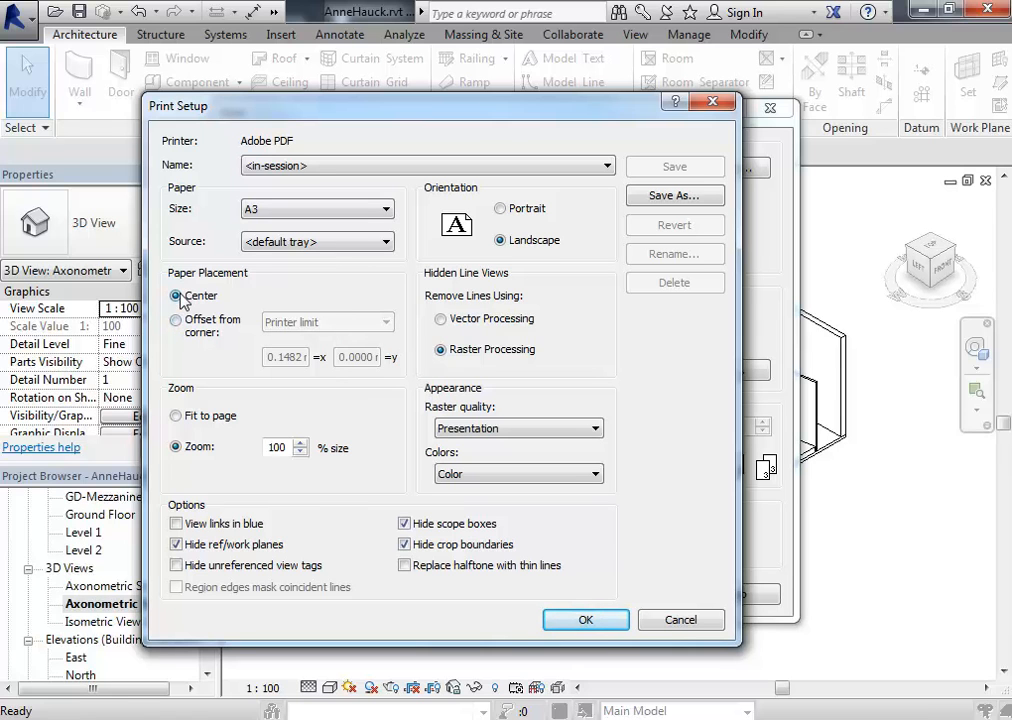
click(180, 322)
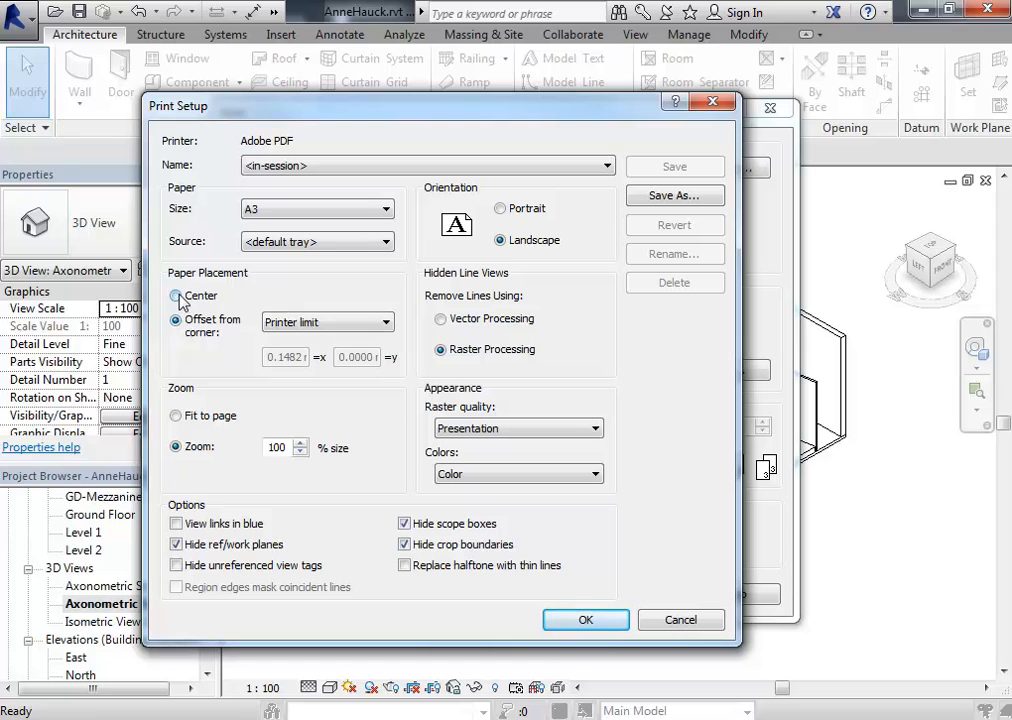
click(180, 297)
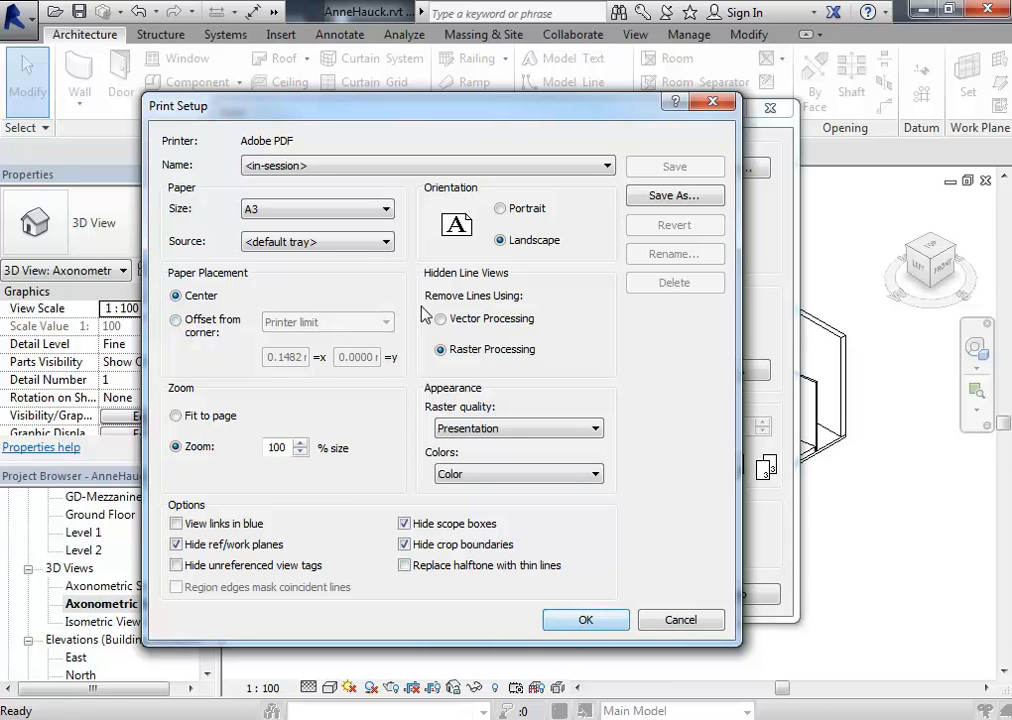
- Try Vector Processing for removing lines in hidden line views, then return to Raster Processing
click(450, 320)
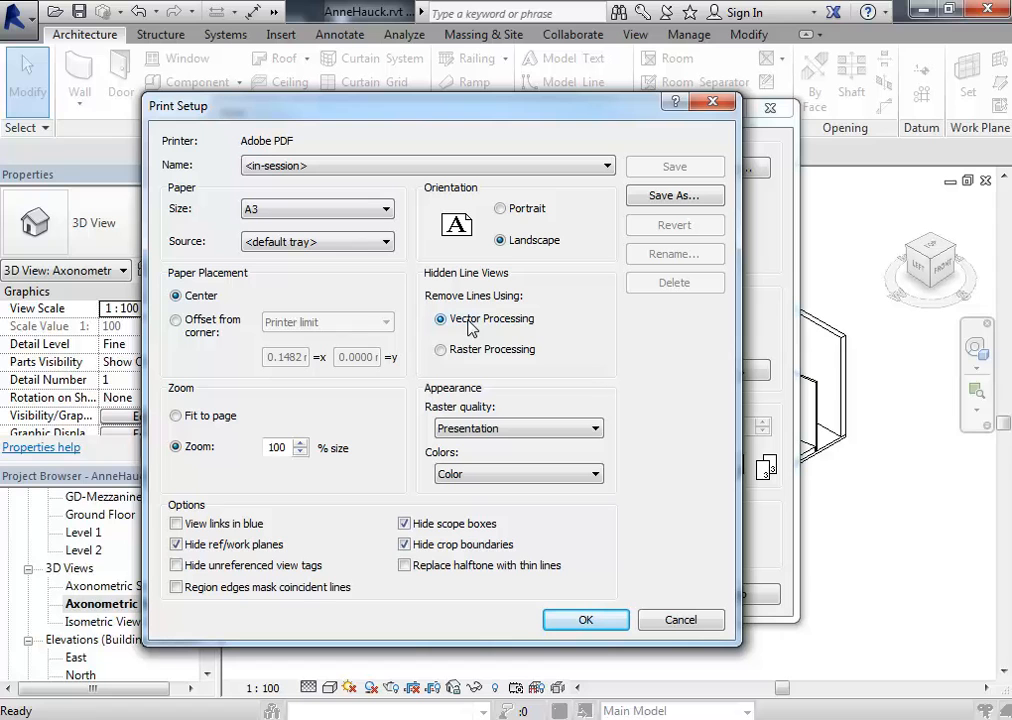
click(463, 352)
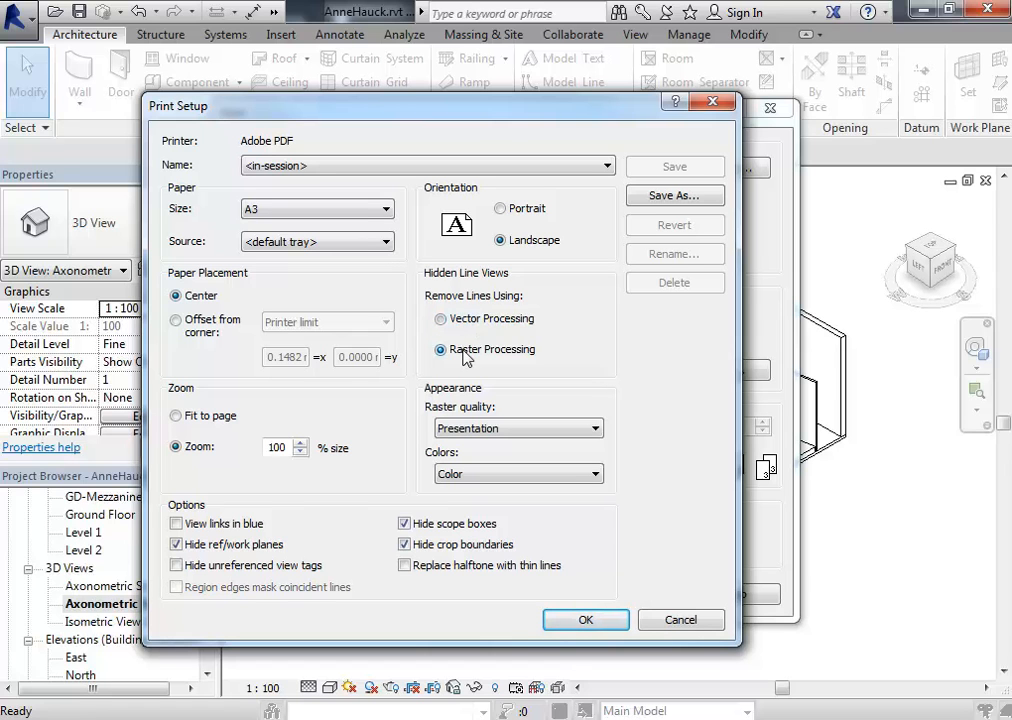
- Compare Vector and Raster Processing for hidden line views, ending with Vector Processing, and accept the print setup without saving it for future sessions
click(464, 320)
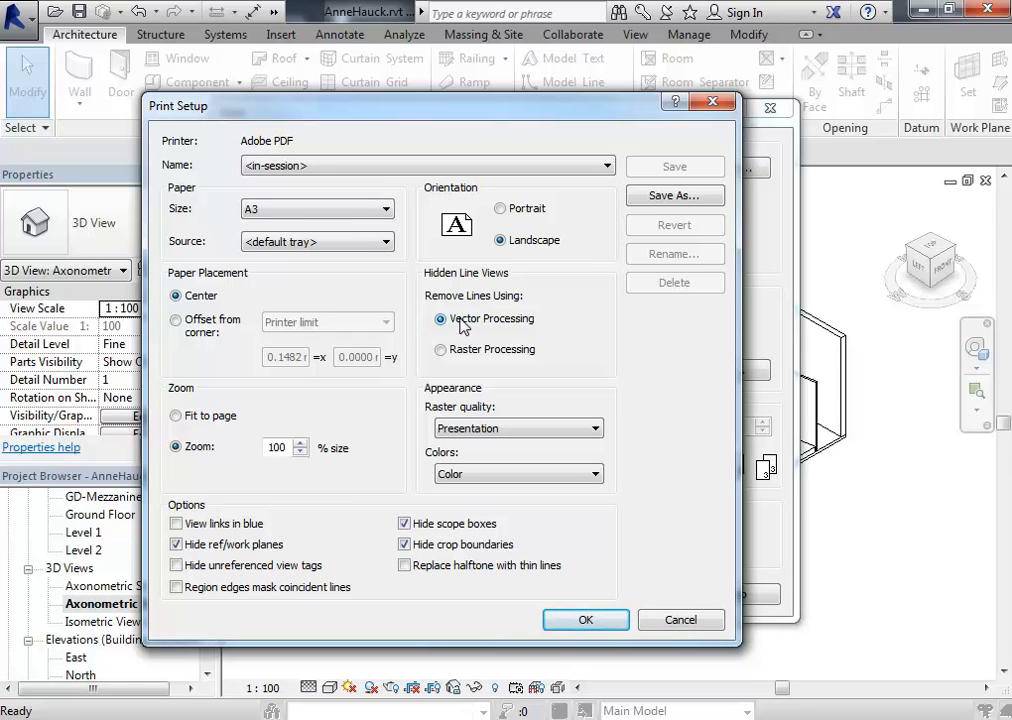
click(446, 352)
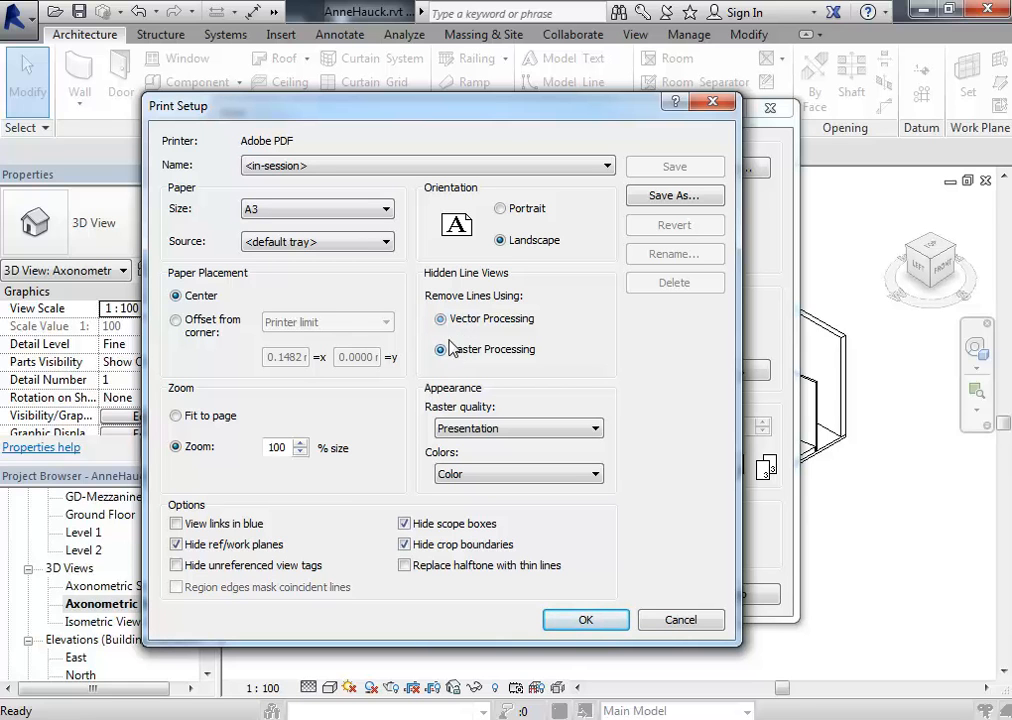
click(442, 321)
click(443, 349)
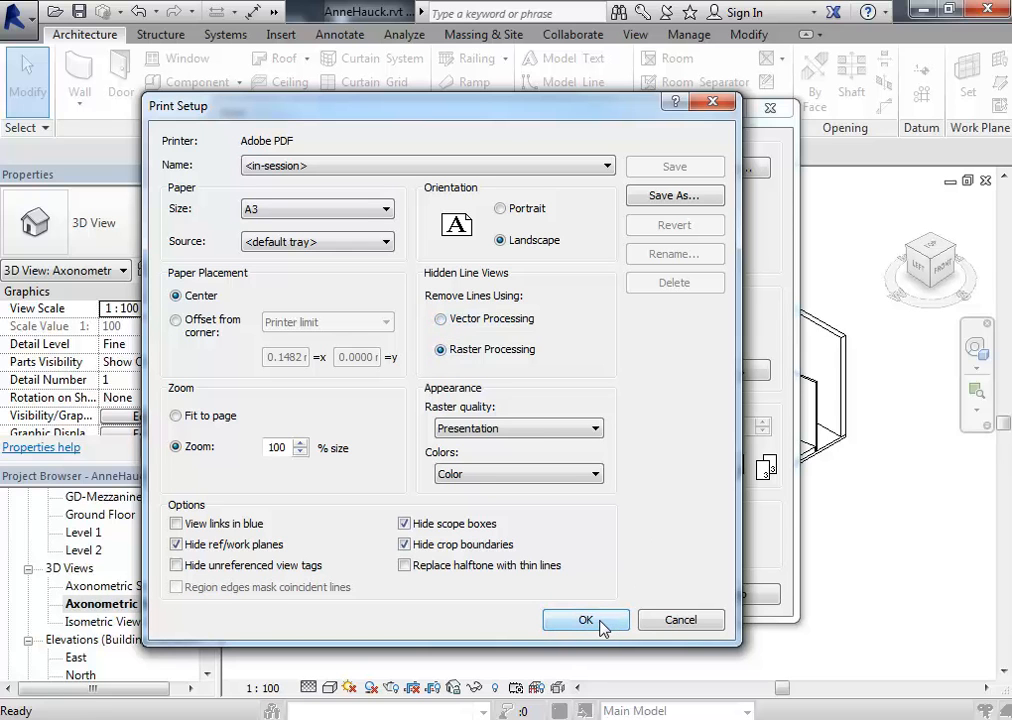
click(443, 320)
click(592, 621)
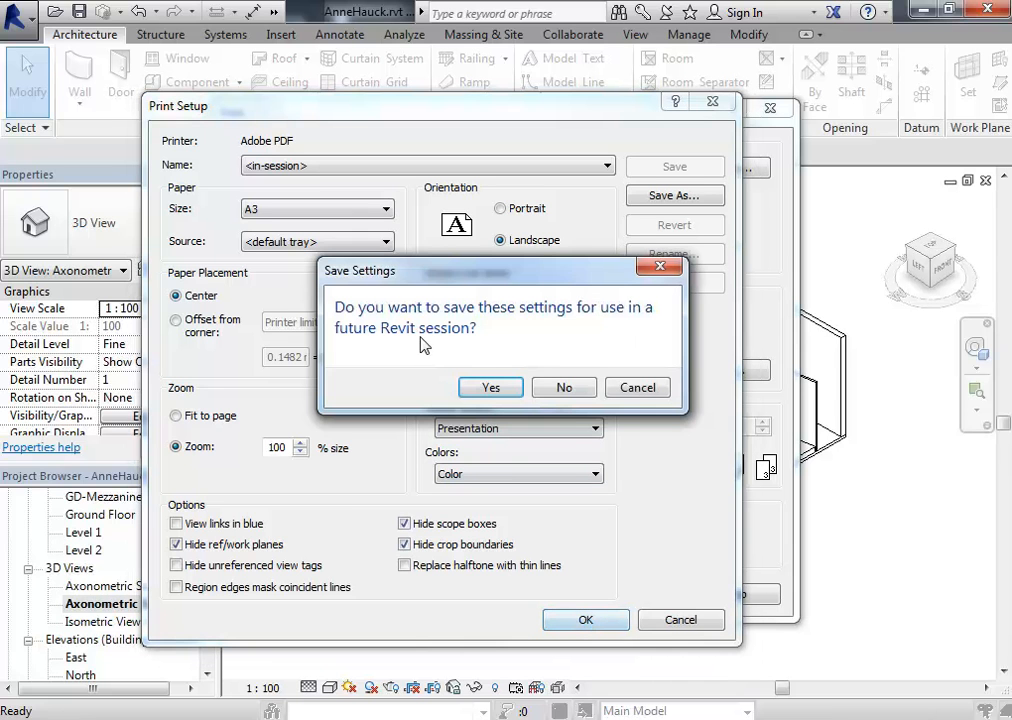
drag(497, 290, 434, 275)
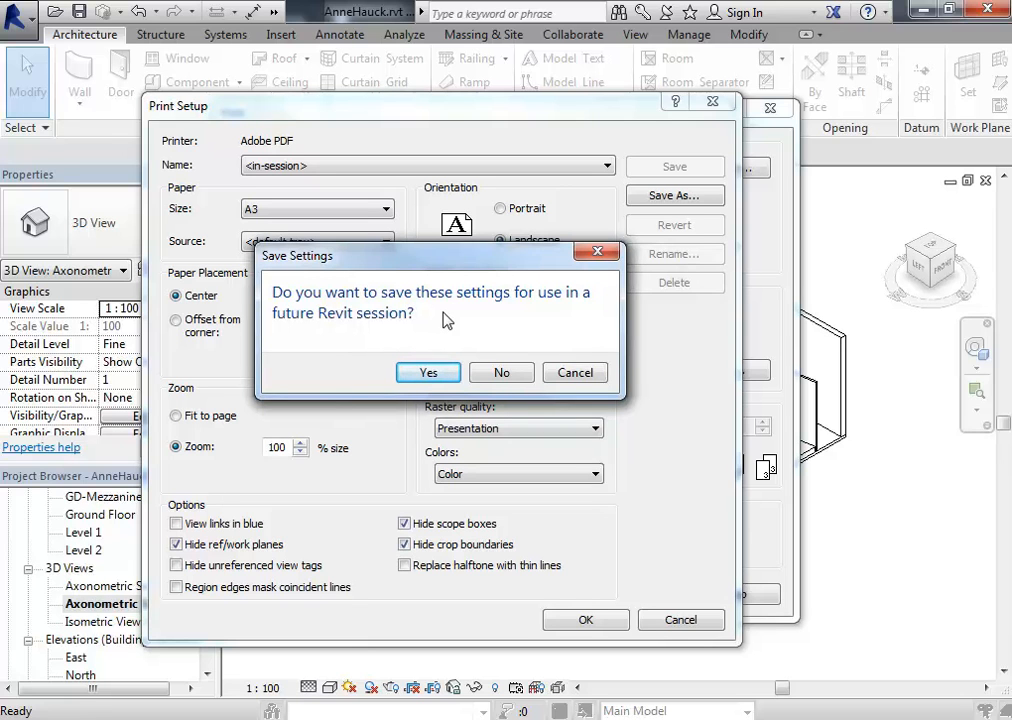
click(502, 375)
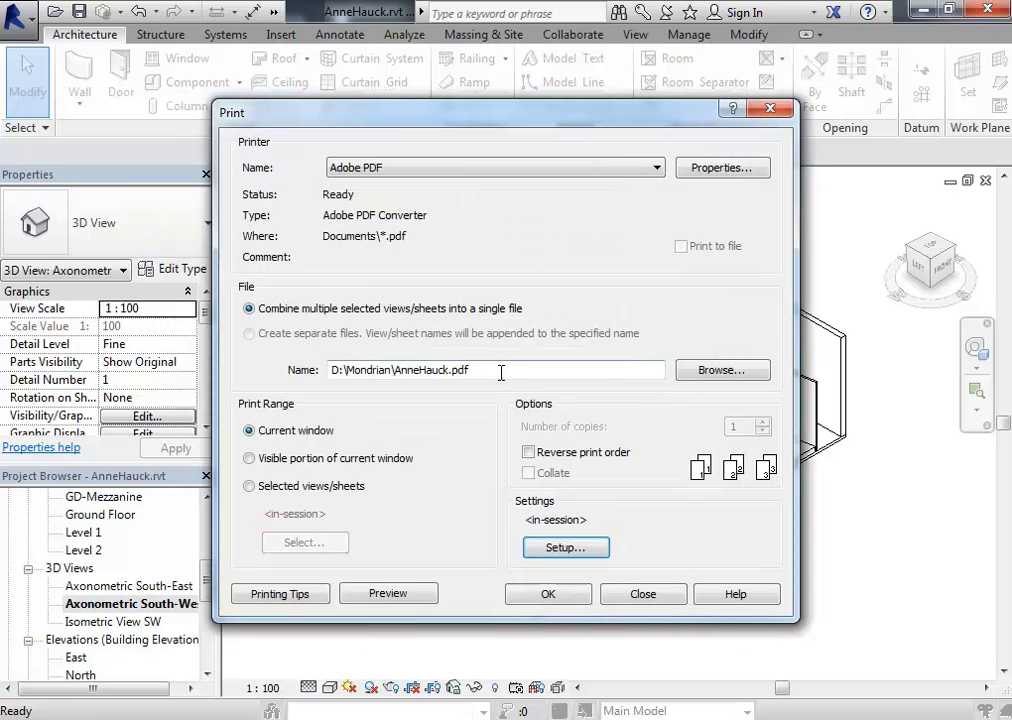
- Print the current view to a PDF, adding "-Axonometric" to the end of the default file name
click(502, 372)
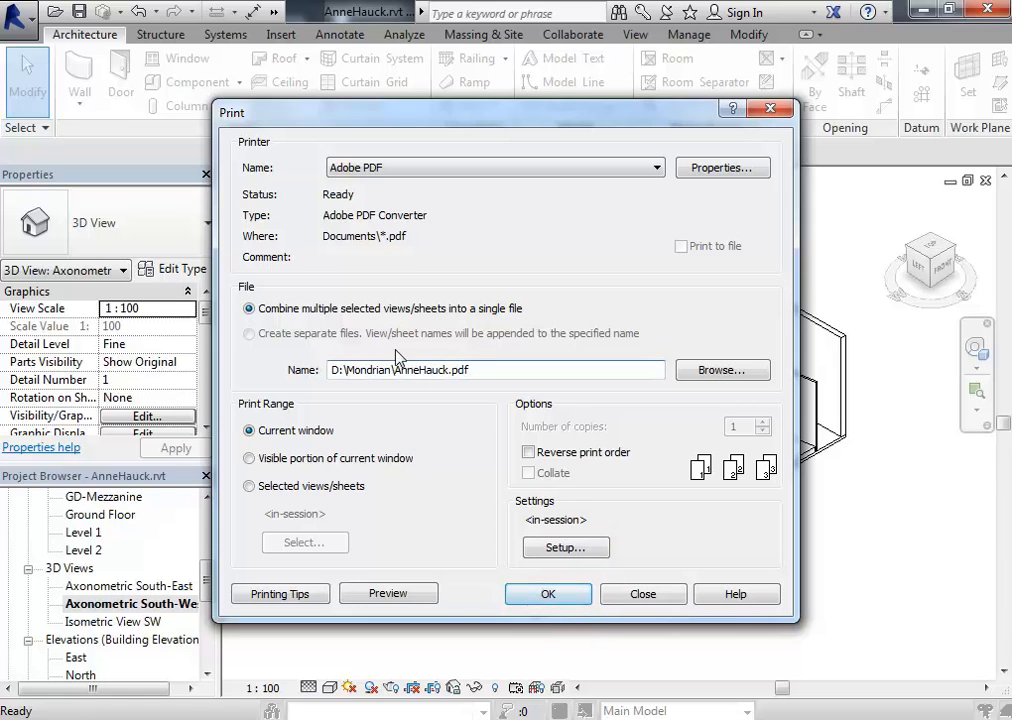
click(549, 596)
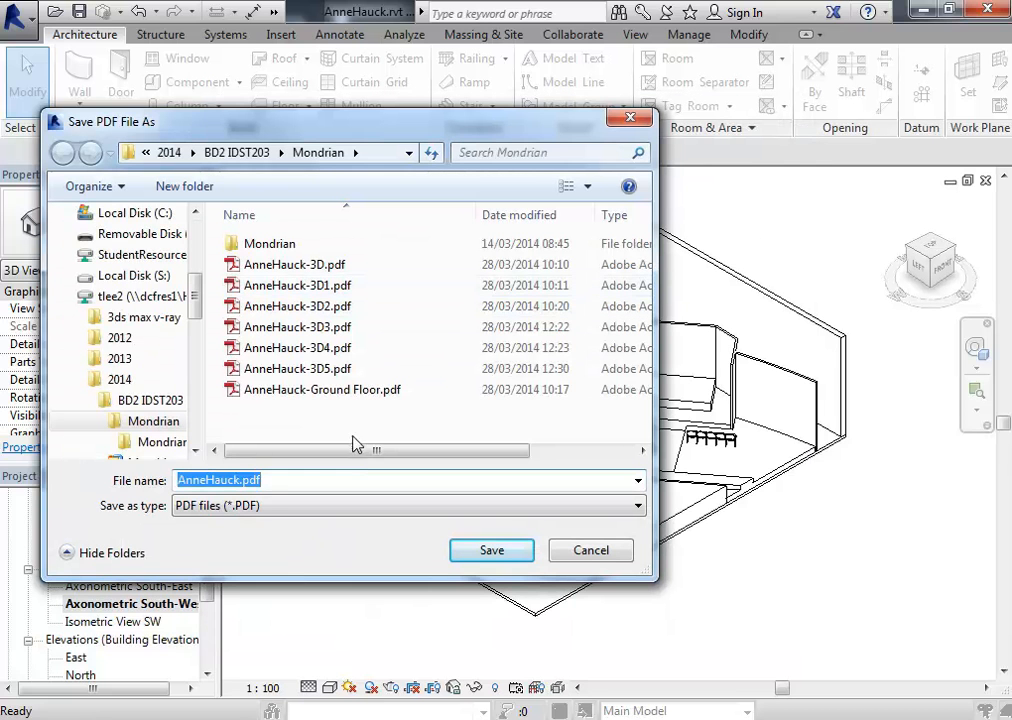
click(238, 481)
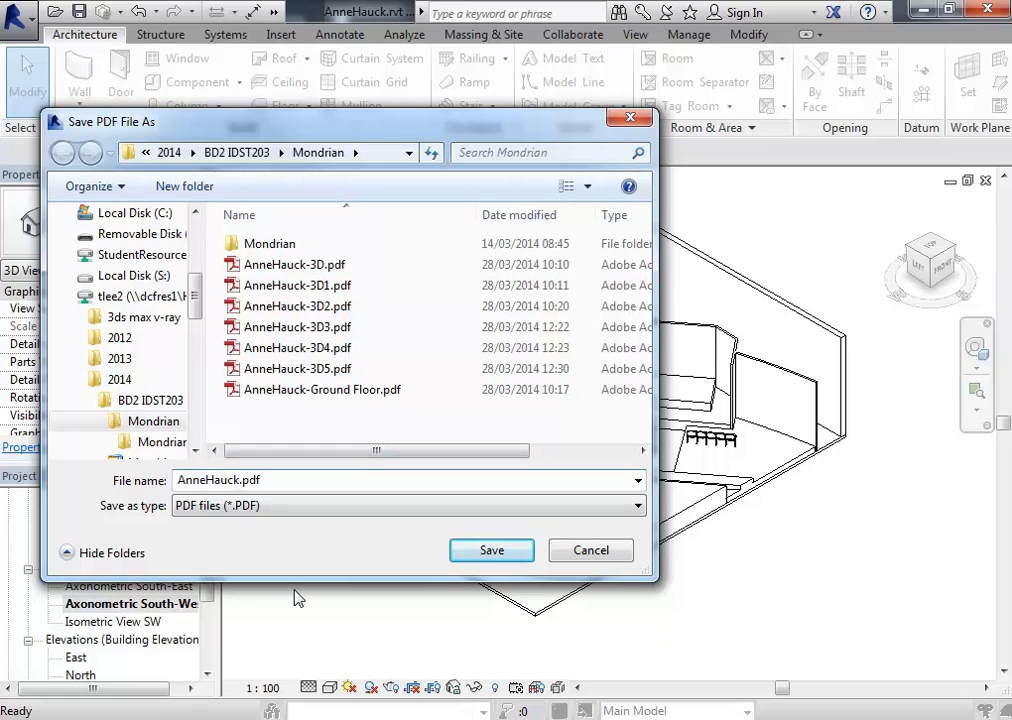
text(-Axonometric)
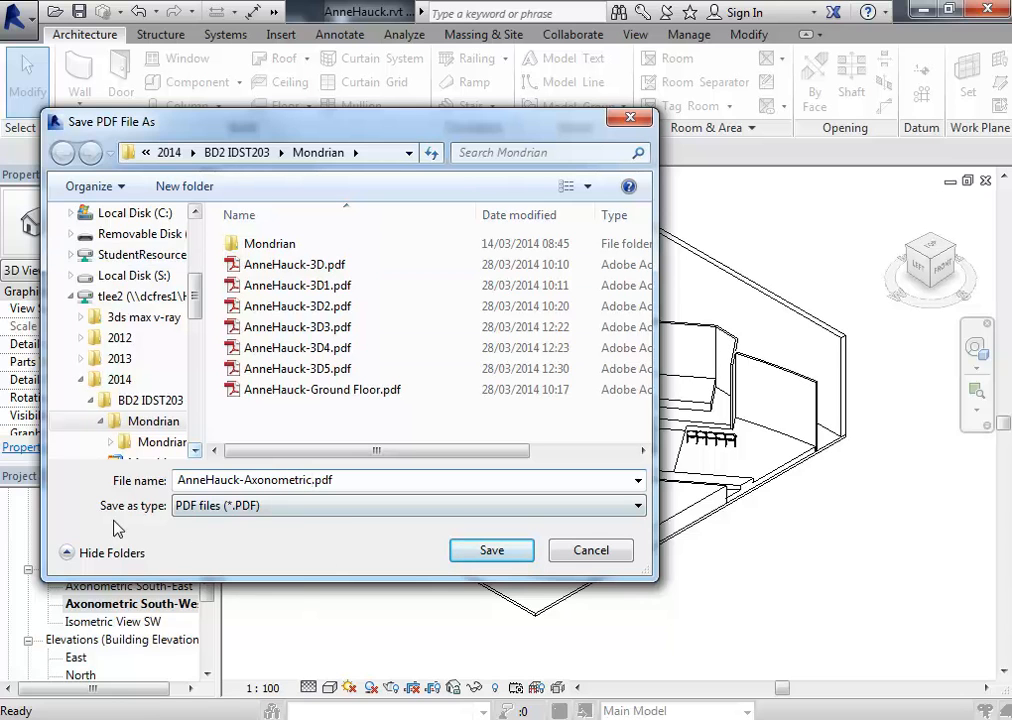
click(491, 552)
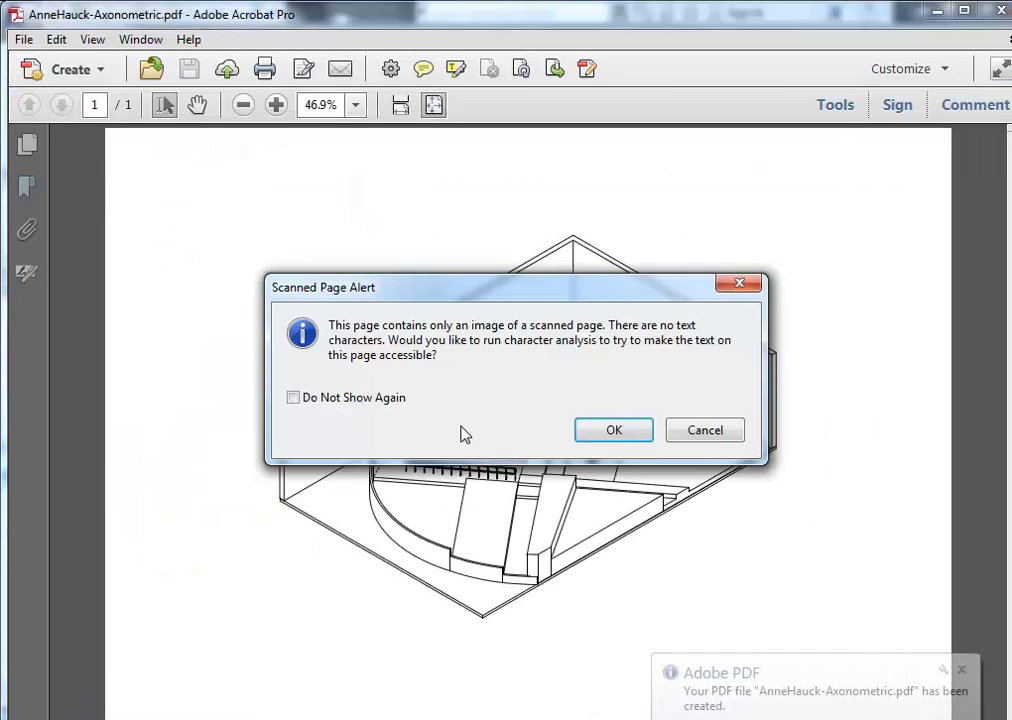
- Run text recognition on the current page of the PDF and prepare only the currently visible pages for reading
click(606, 433)
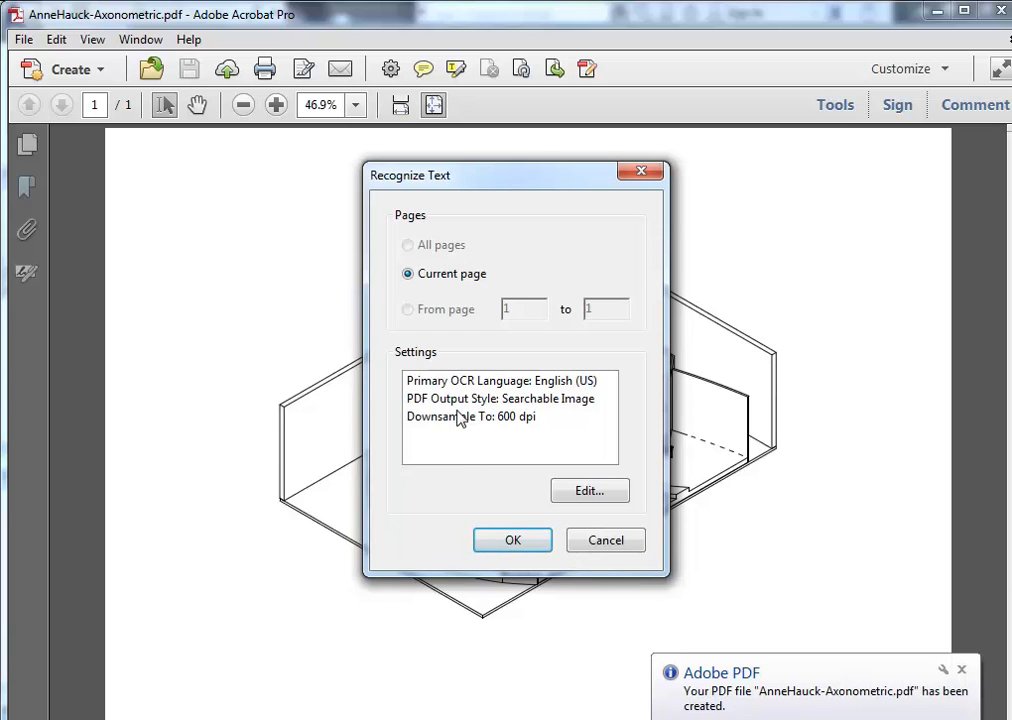
click(480, 388)
click(516, 544)
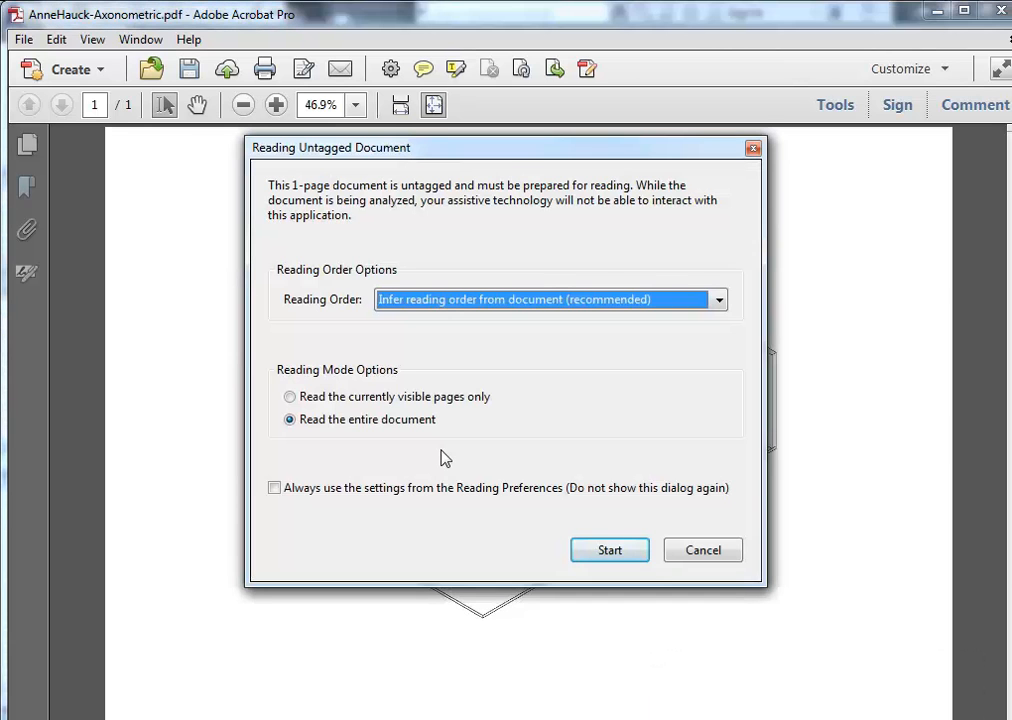
click(332, 401)
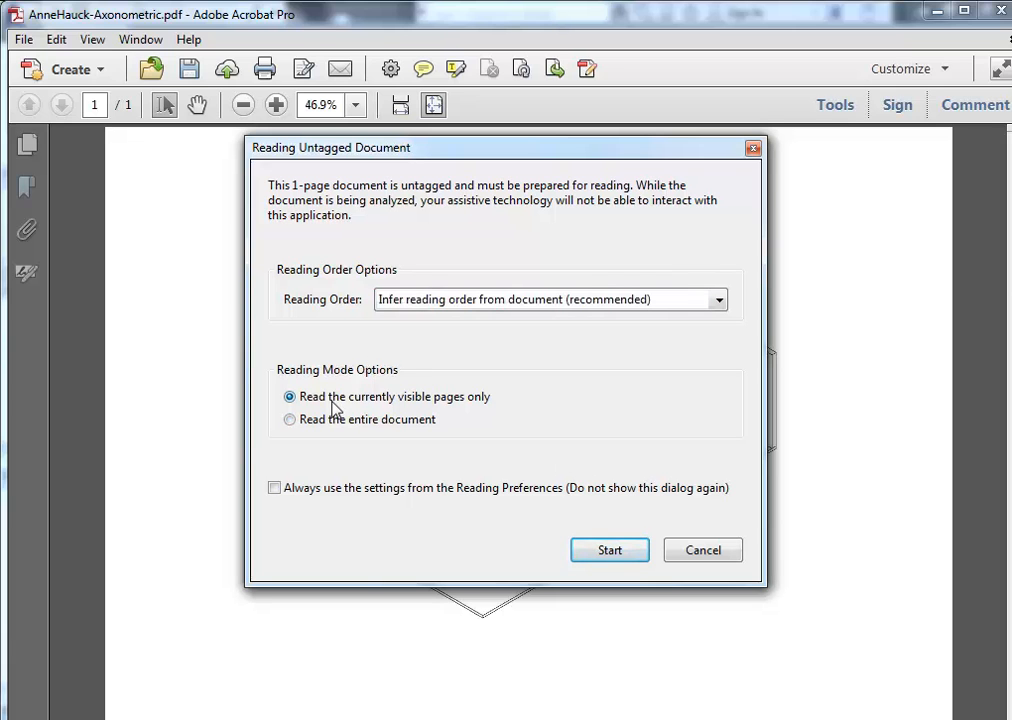
click(609, 552)
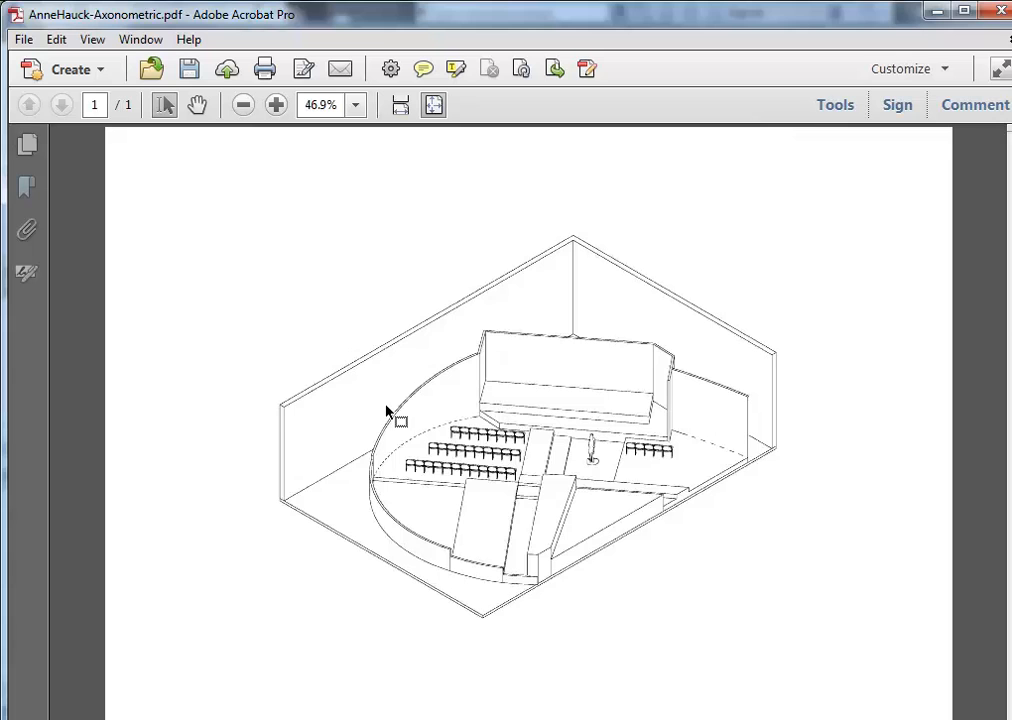
- Examine the line quality of the walls, dashed arc and chair rows in the vector-processed PDF, and close the document
ctrl+scroll(387, 412, up, 1)
ctrl+scroll(387, 412, up, 3)
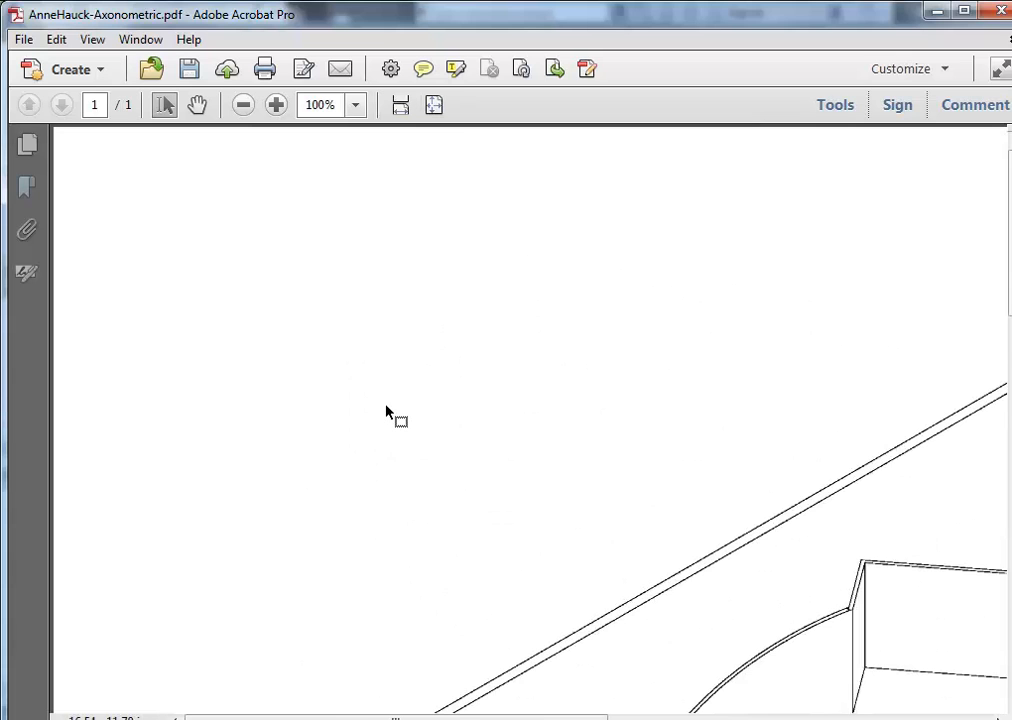
scroll(756, 574, down, 2)
scroll(756, 574, down, 4)
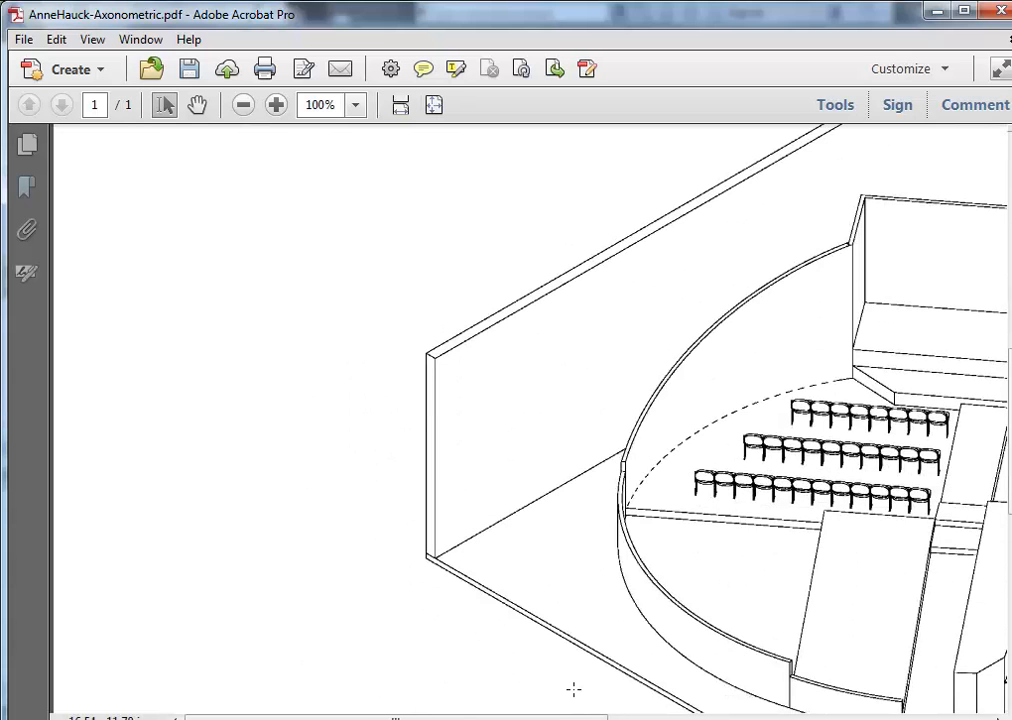
drag(555, 716, 714, 702)
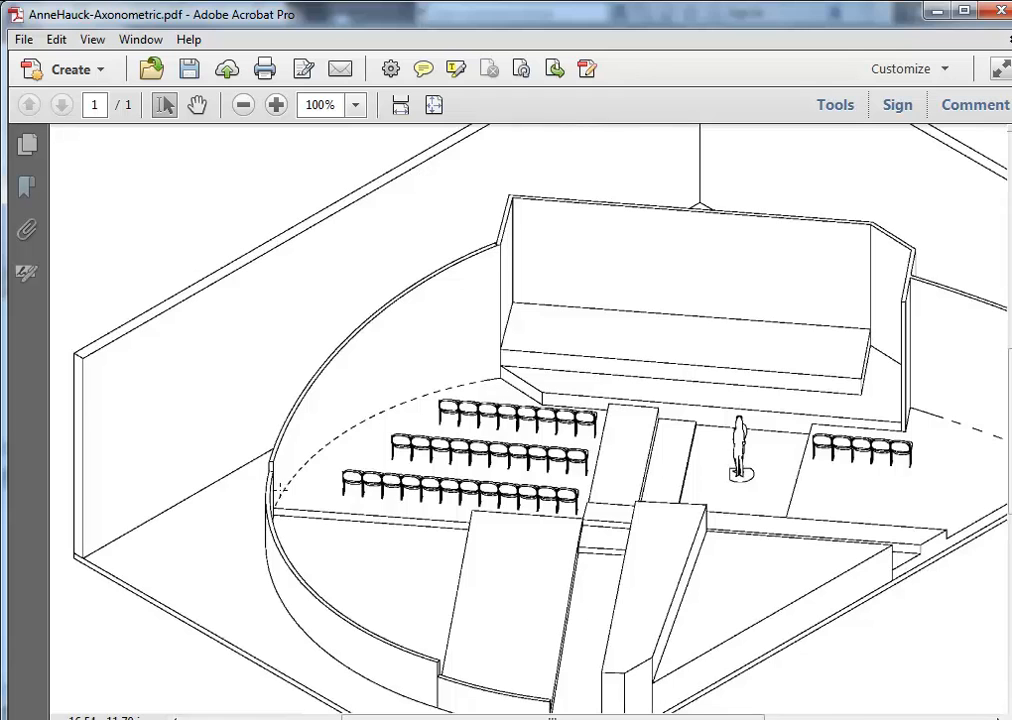
ctrl+scroll(280, 466, up, 2)
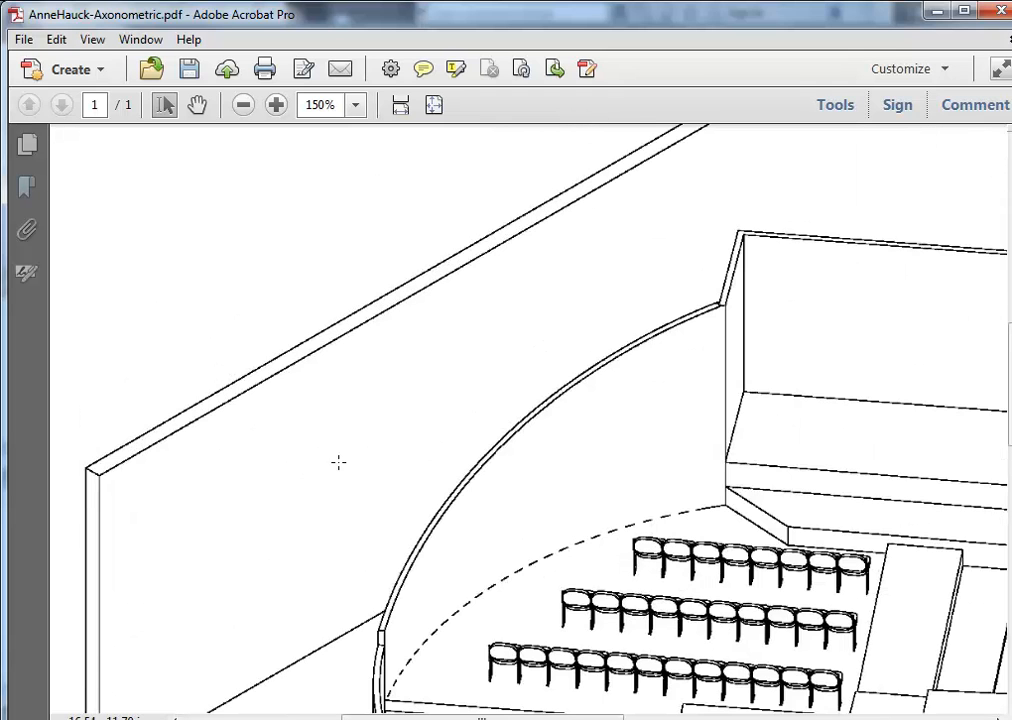
scroll(714, 482, down, 4)
ctrl+scroll(710, 352, up, 2)
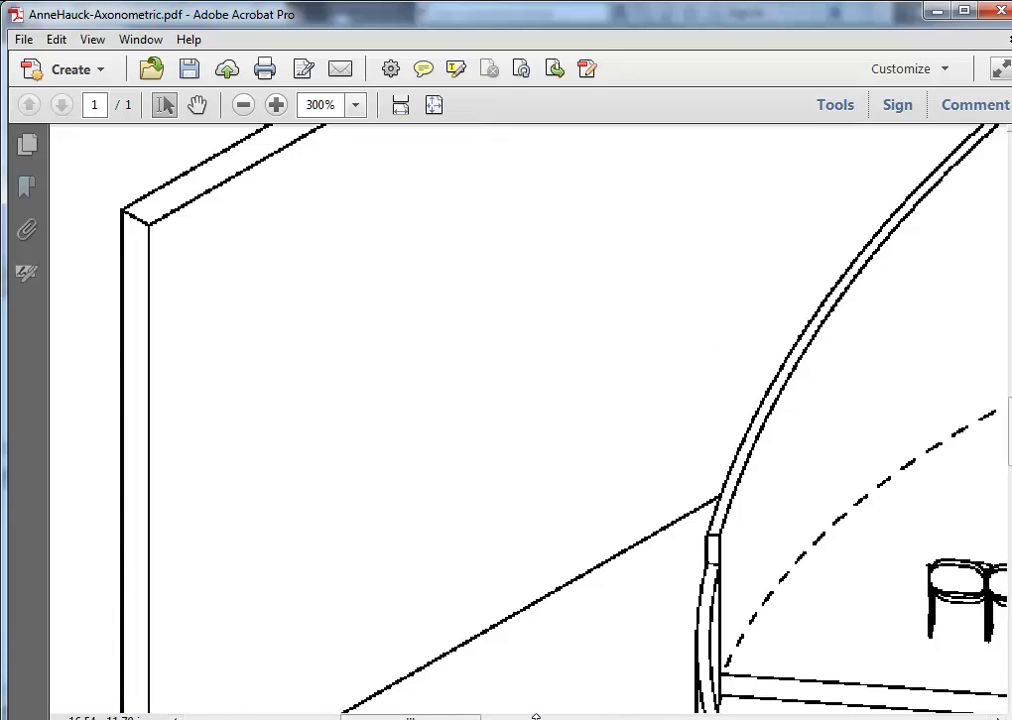
drag(410, 716, 500, 716)
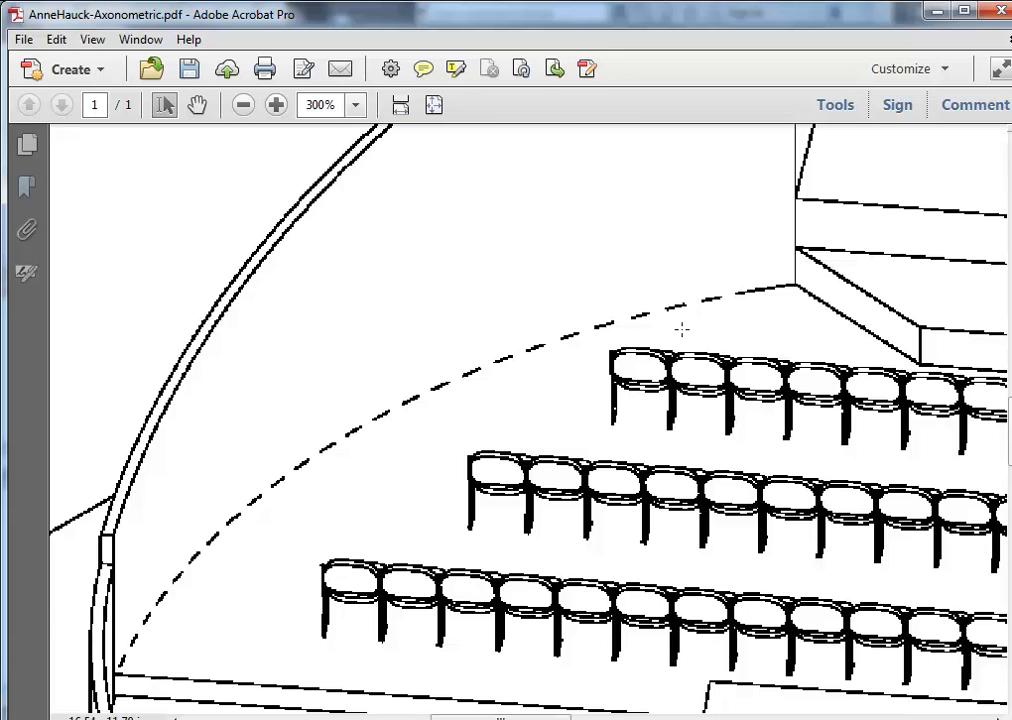
ctrl+scroll(681, 329, down, 6)
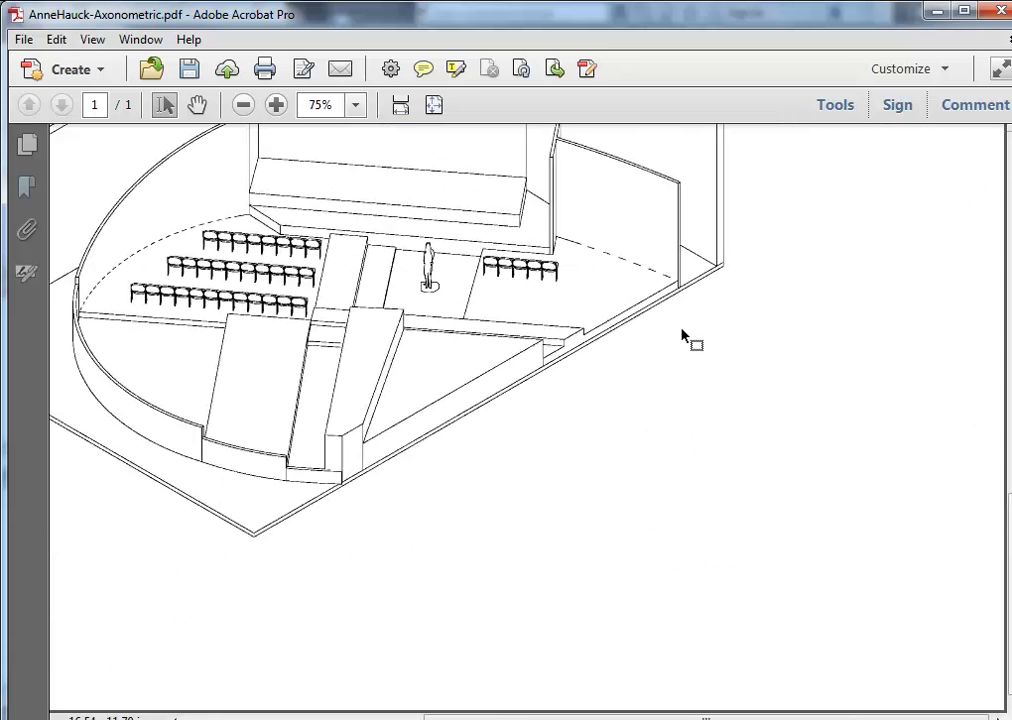
ctrl+scroll(682, 331, down, 1)
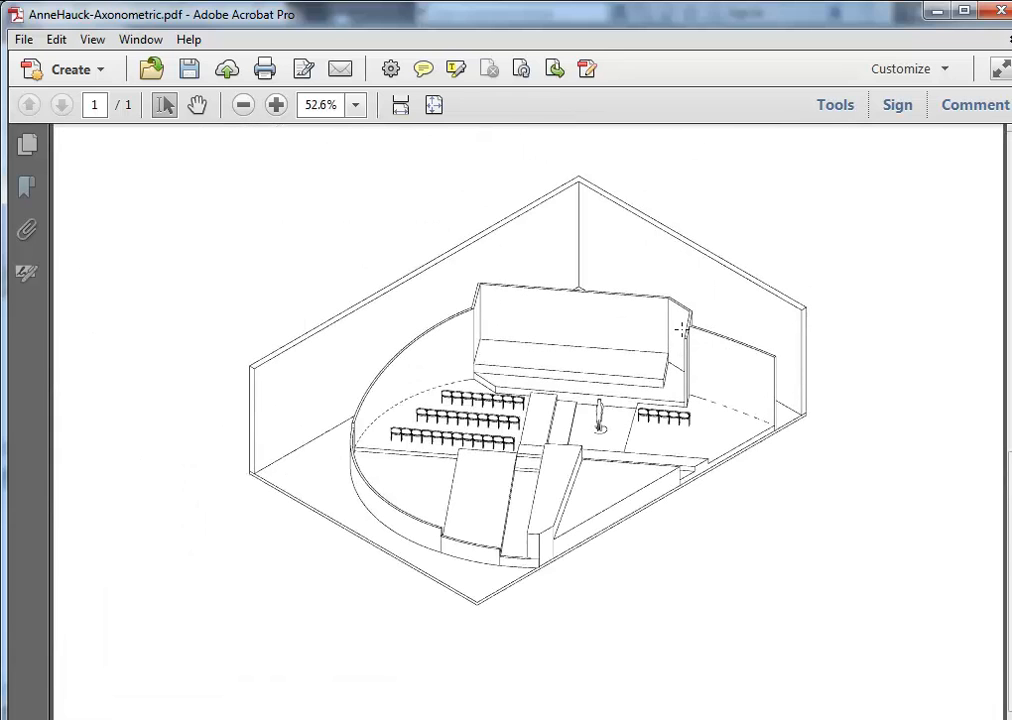
click(993, 18)
click(600, 424)
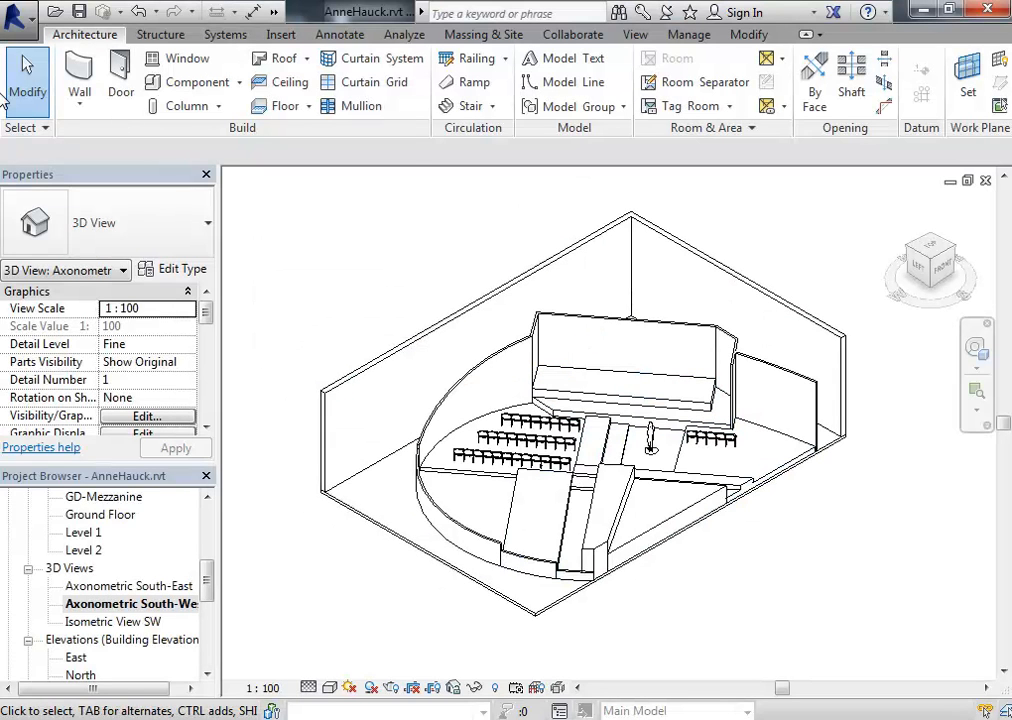
- Reopen the print setup, switch hidden line removal to Raster Processing, and accept it without saving the settings for future sessions
click(14, 13)
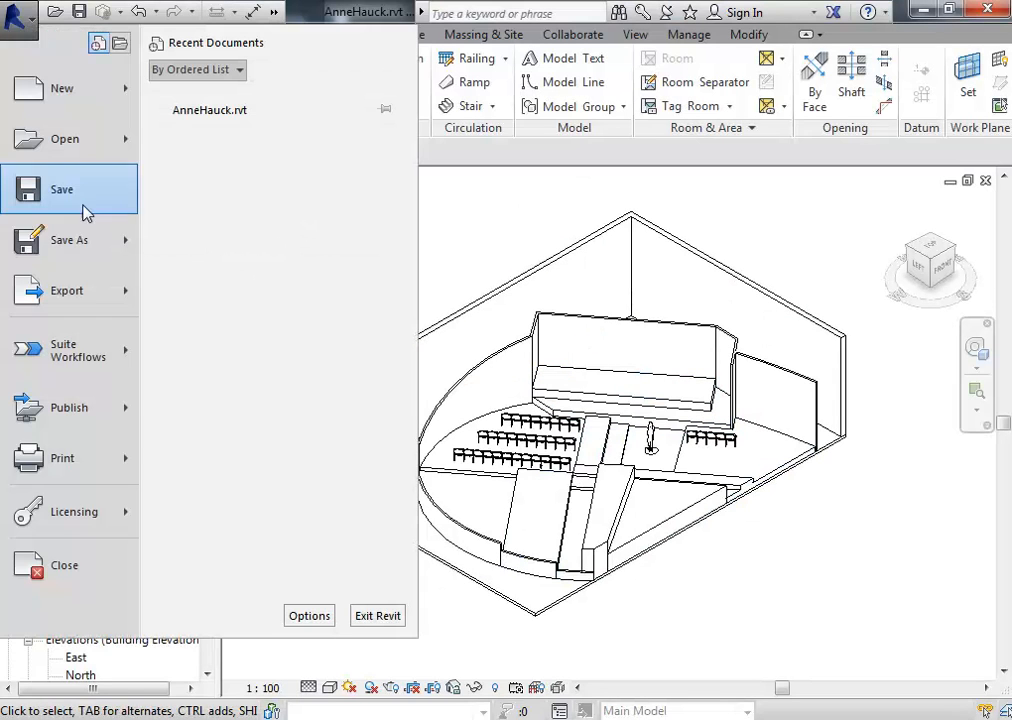
click(70, 460)
click(566, 548)
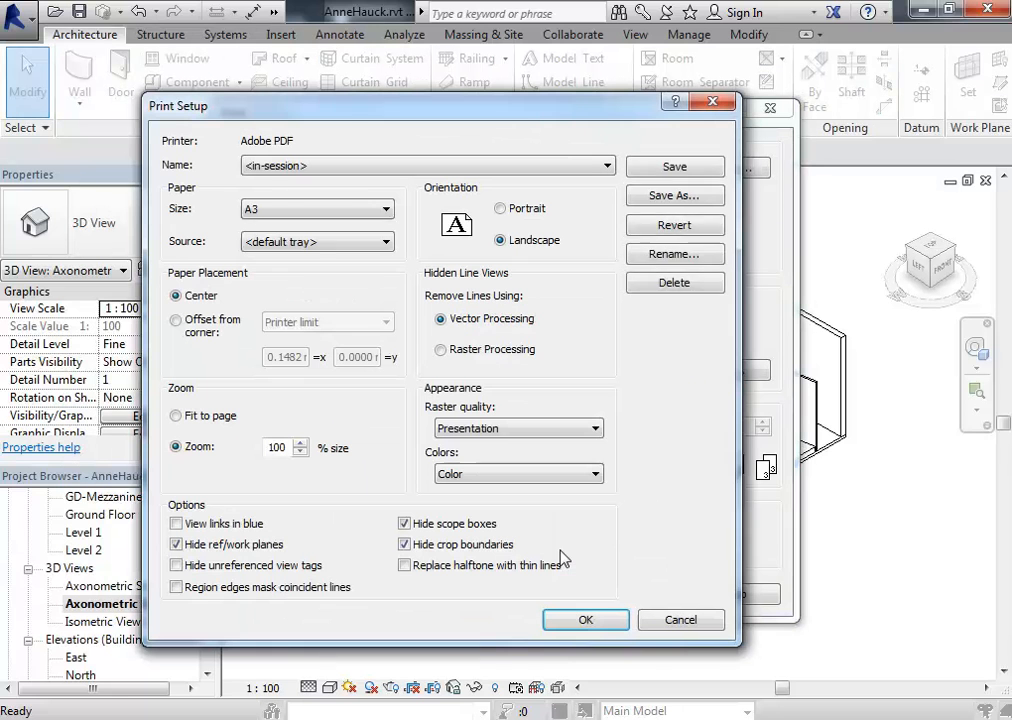
click(441, 349)
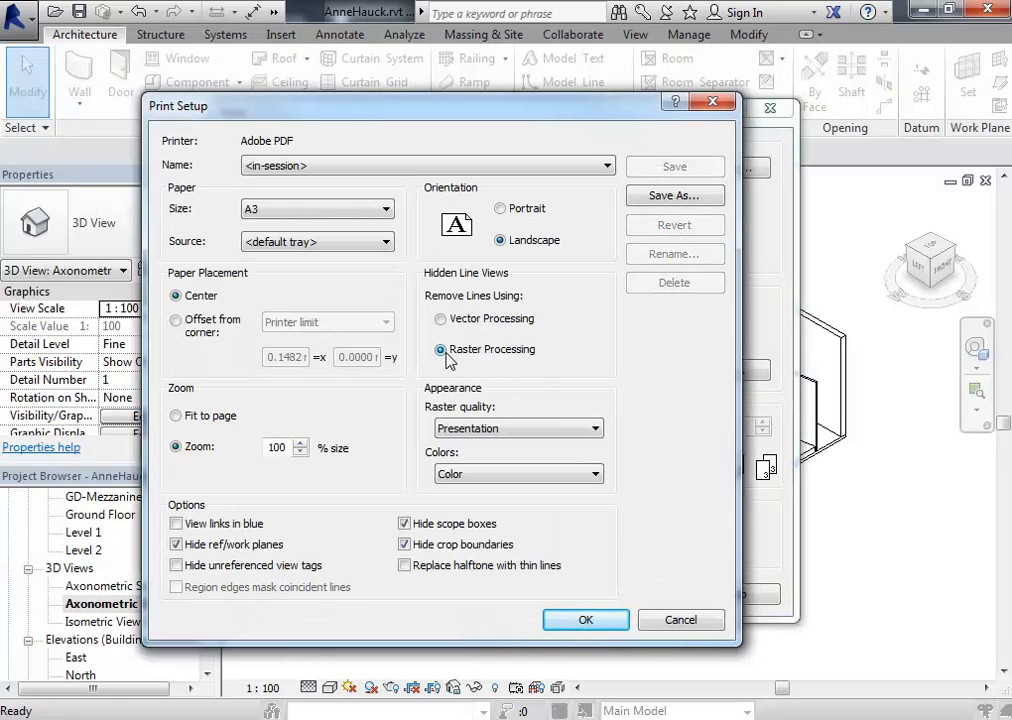
click(585, 621)
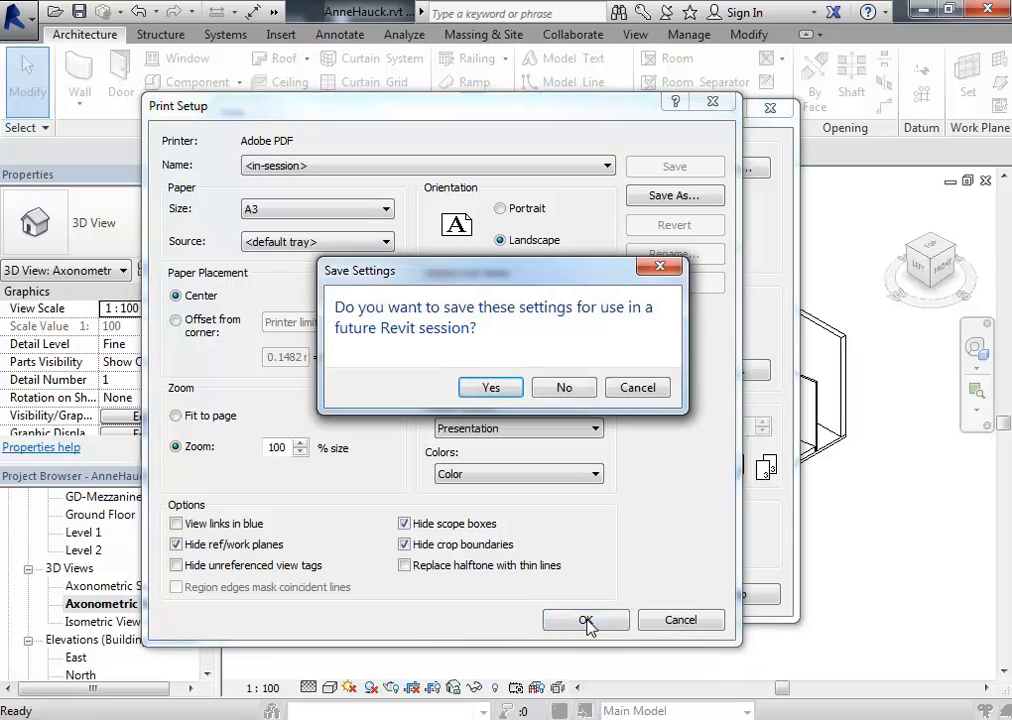
click(561, 388)
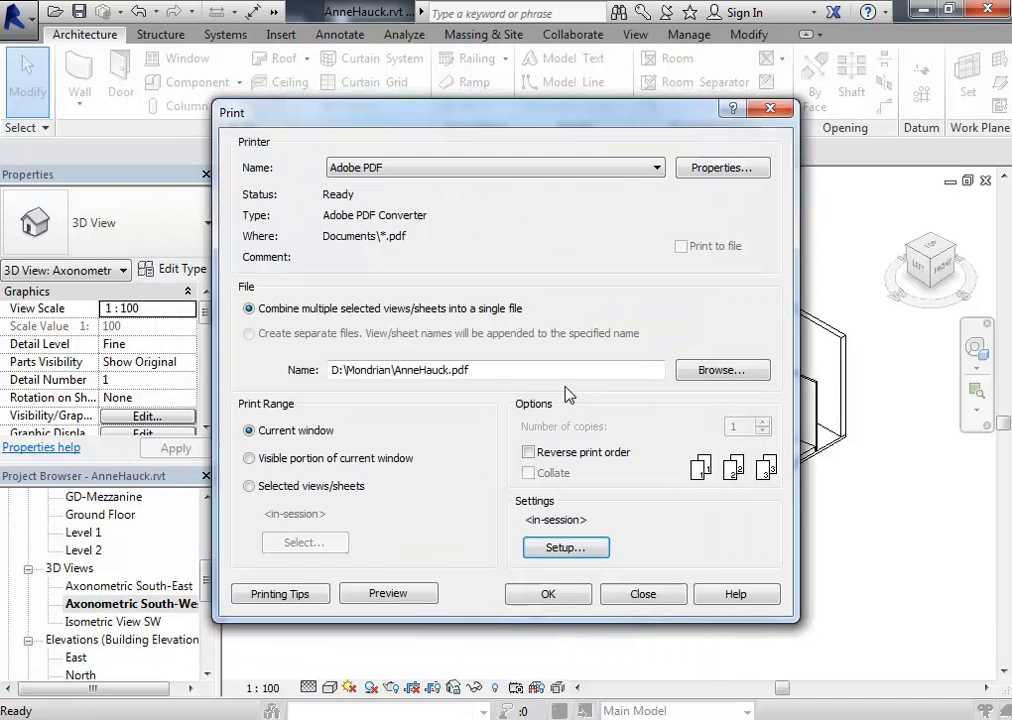
- Print the view to a second PDF, basing its name on the existing axonometric file and adding the suffix "-1"
click(548, 594)
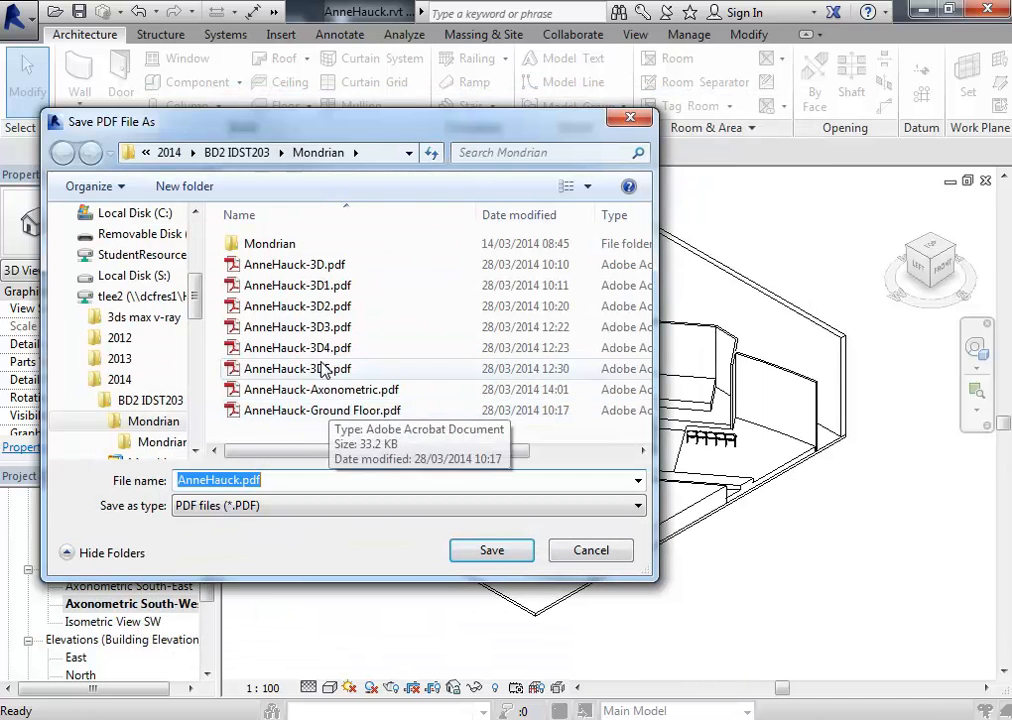
click(300, 390)
click(340, 481)
click(313, 481)
text(-1)
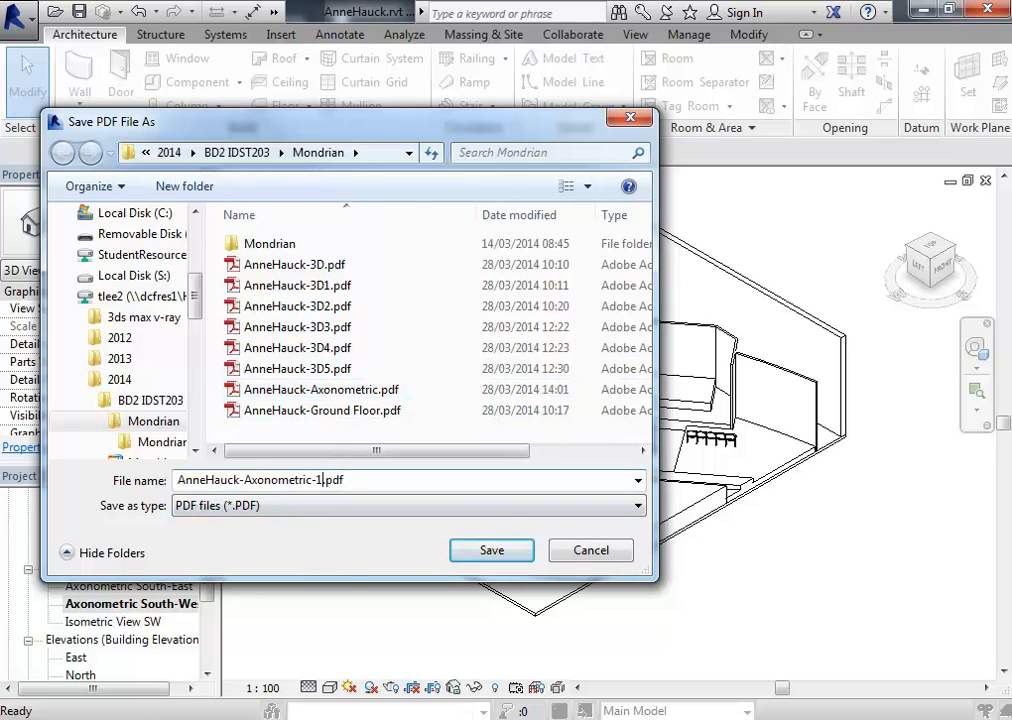
click(502, 551)
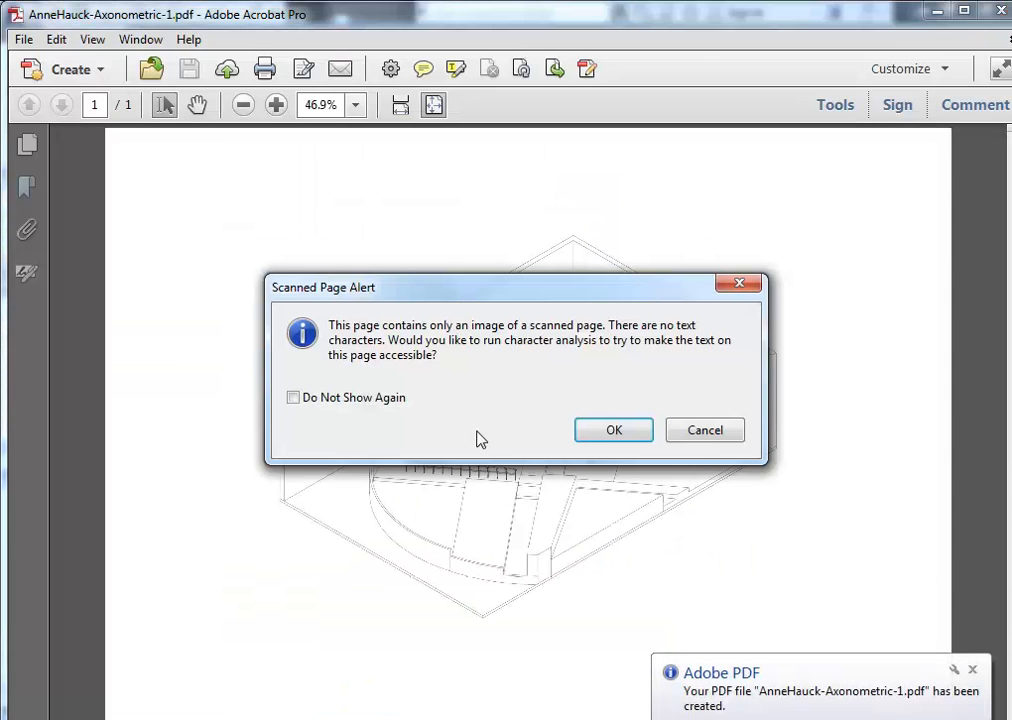
- Run text recognition on the current page of the new PDF and decline preparing the untagged document for reading
click(604, 431)
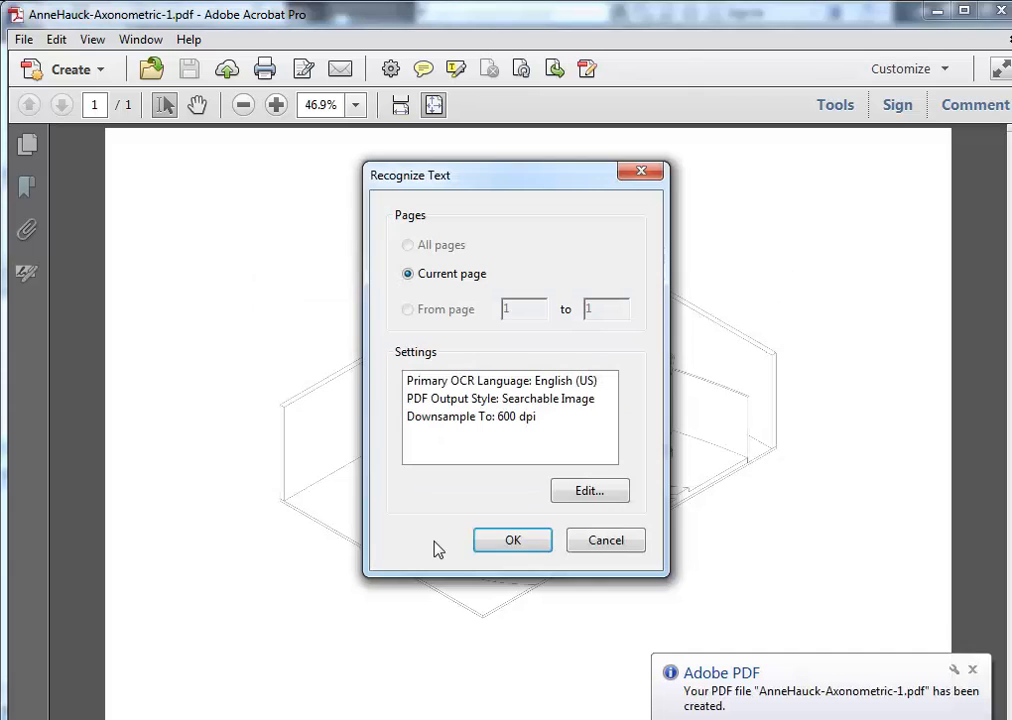
click(460, 381)
click(513, 540)
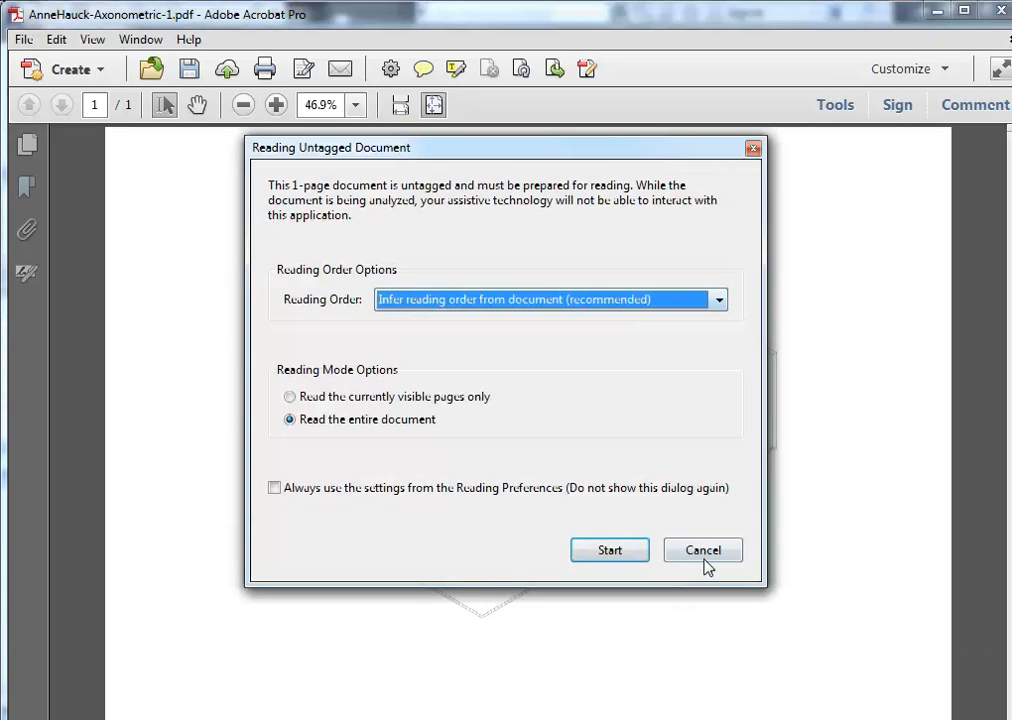
click(703, 553)
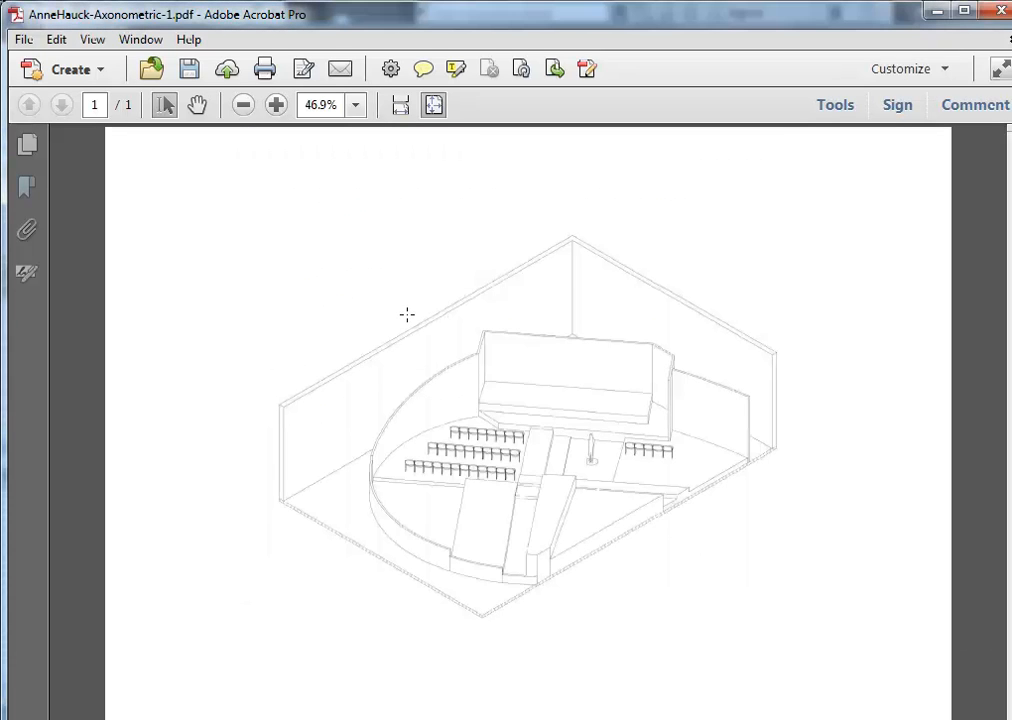
- Close the raster-processed PDF and return to the Revit model
ctrl+scroll(407, 315, up, 1)
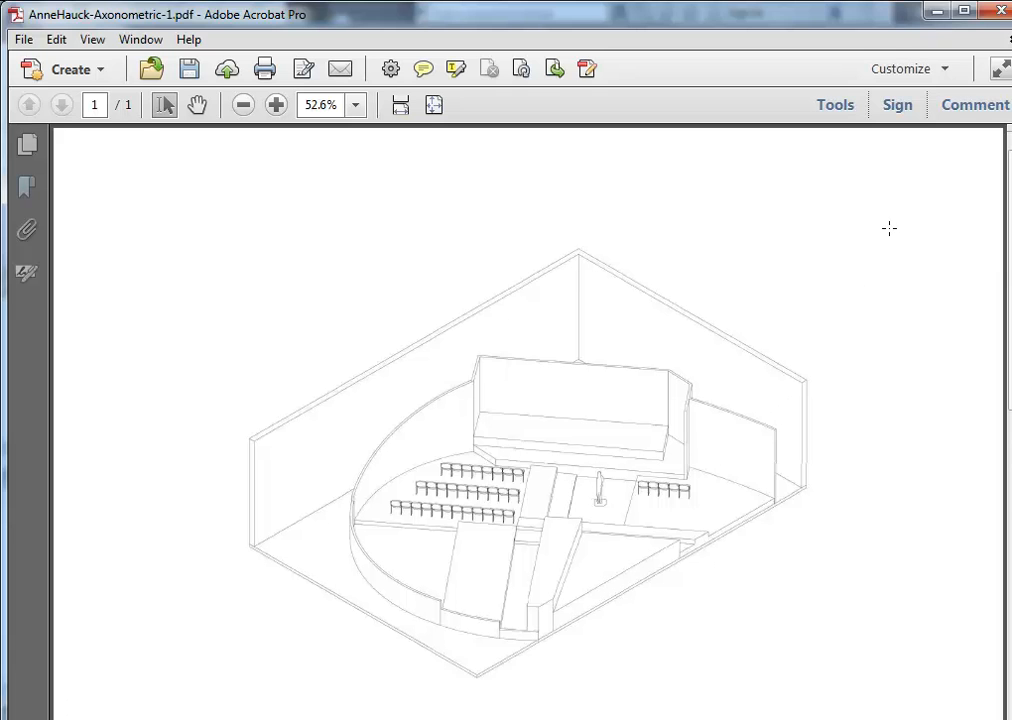
click(1000, 10)
click(624, 424)
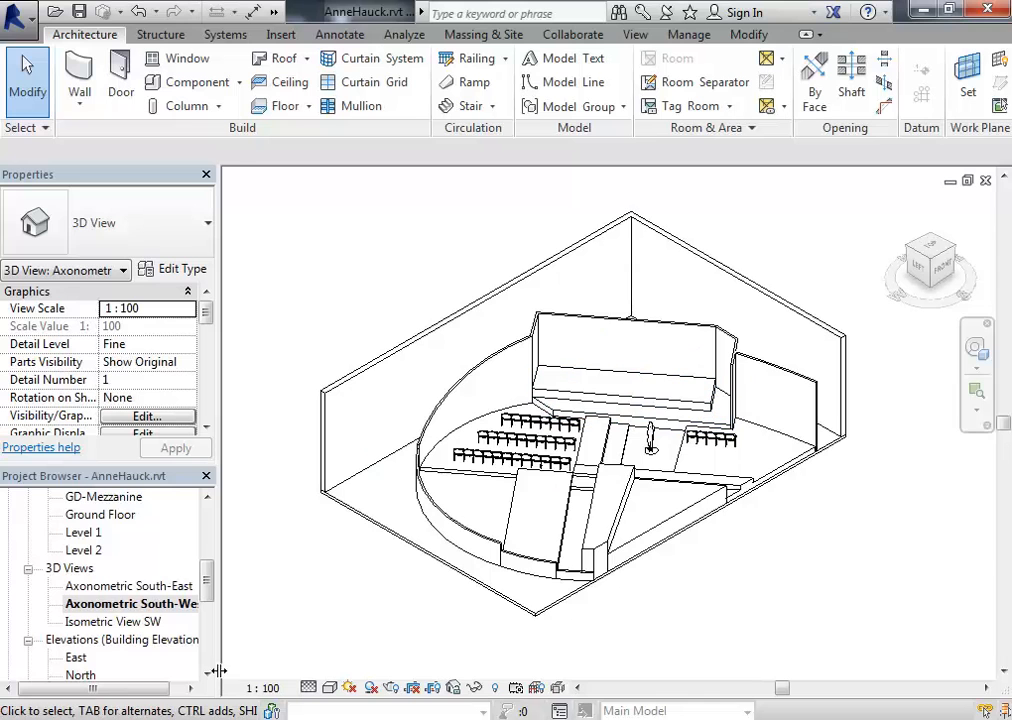
- Open the Ground Floor plan and turn on Reveal Hidden Elements for it
drag(207, 584, 208, 519)
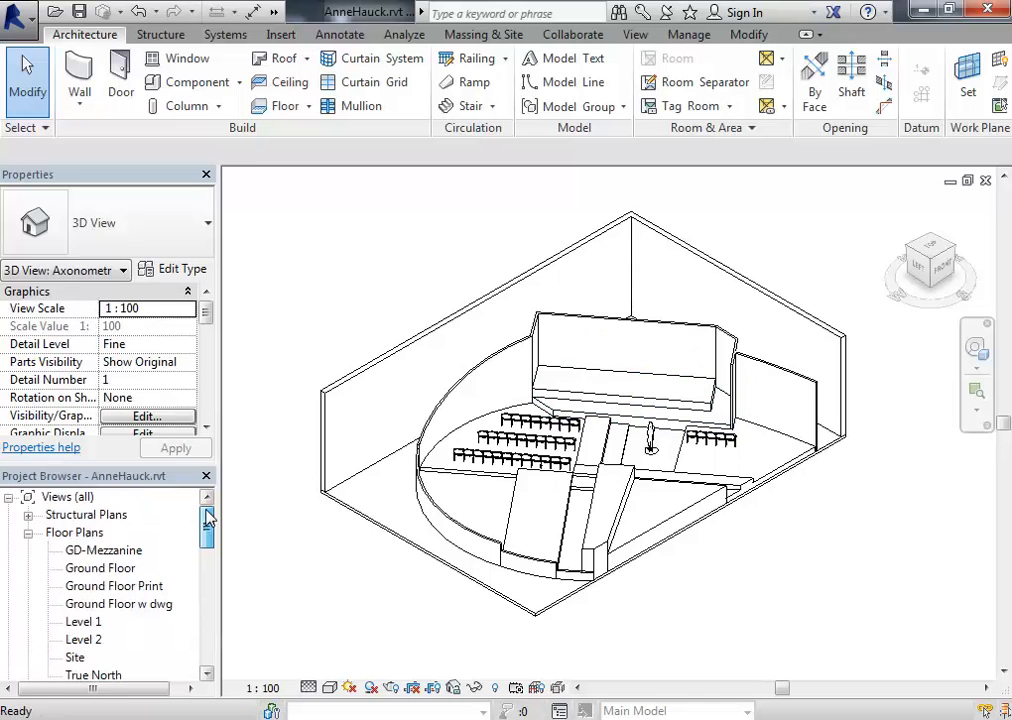
double_click(101, 569)
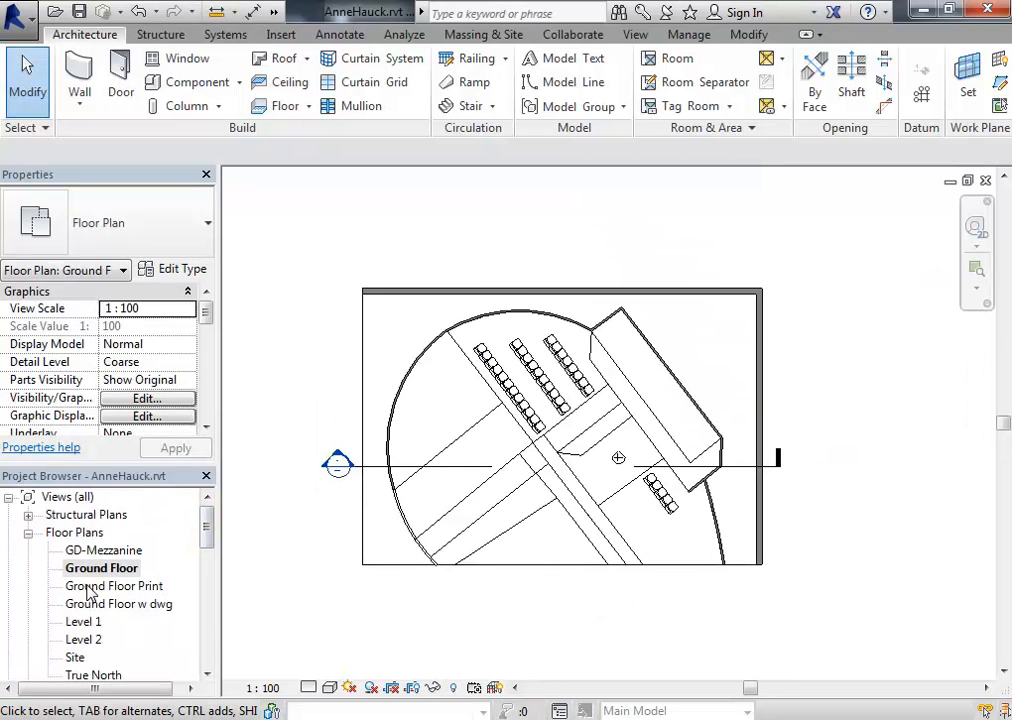
scroll(277, 527, down, 3)
middle_drag(277, 527, 479, 468)
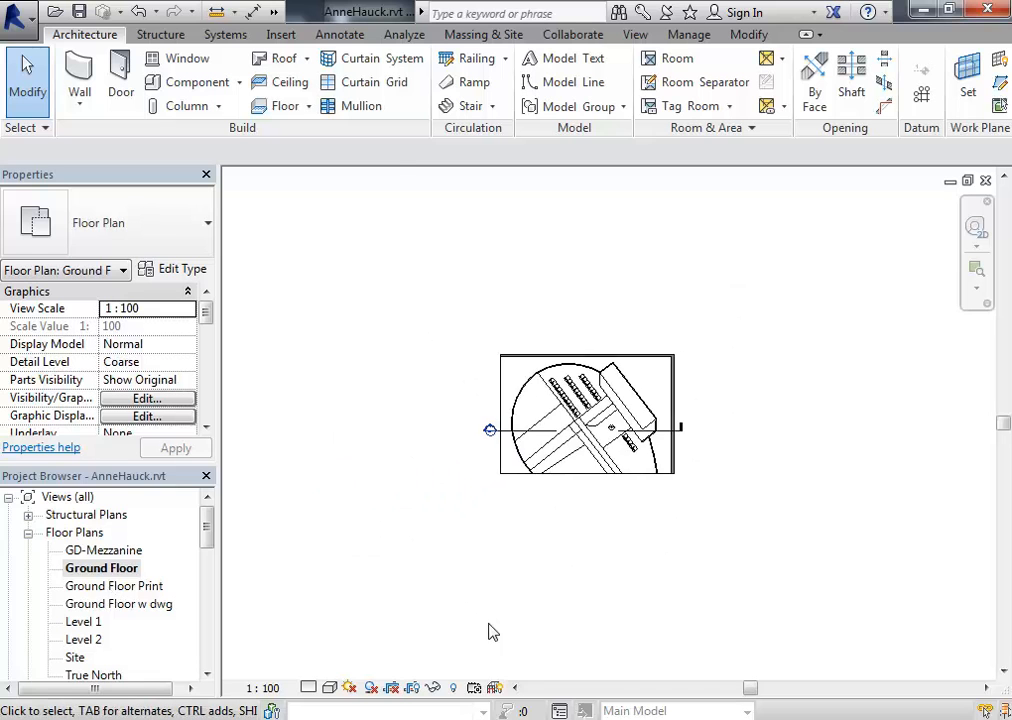
click(453, 688)
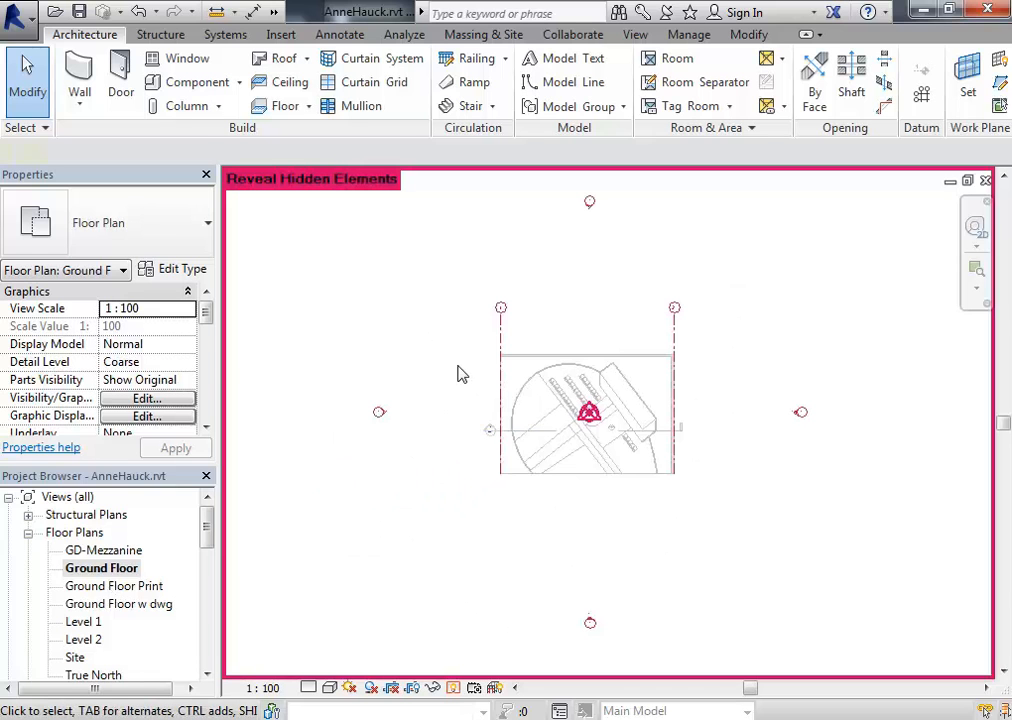
- Unhide the grid lines and elevation markers in the Ground Floor plan, and turn off Reveal Hidden Elements
click(501, 328)
ctrl+drag(351, 366, 422, 445)
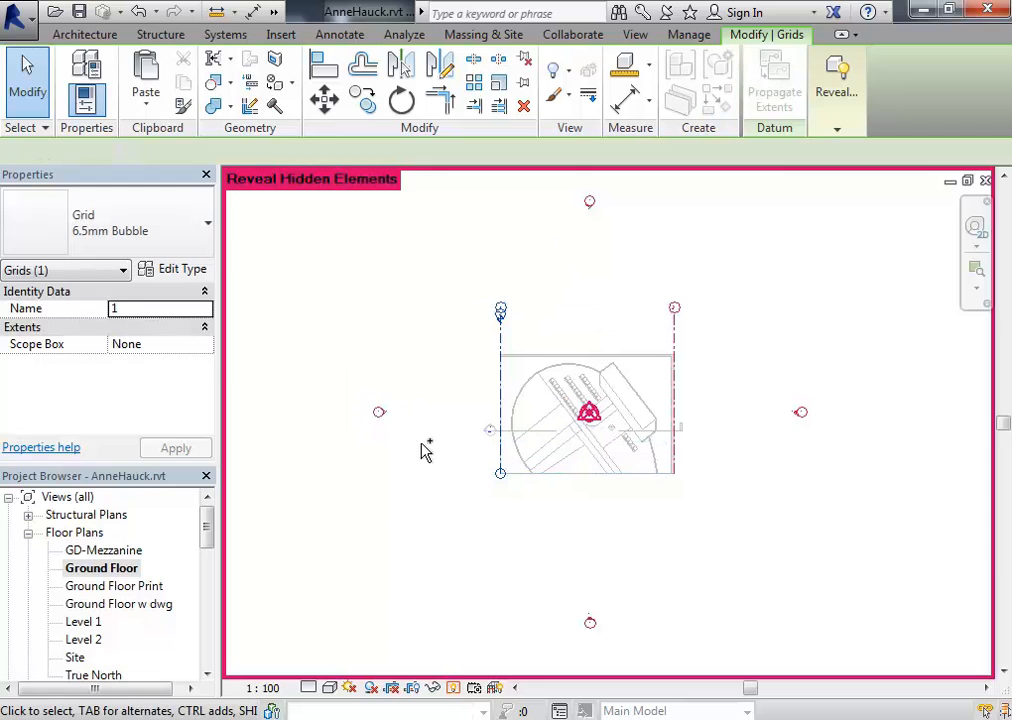
click(881, 92)
click(676, 333)
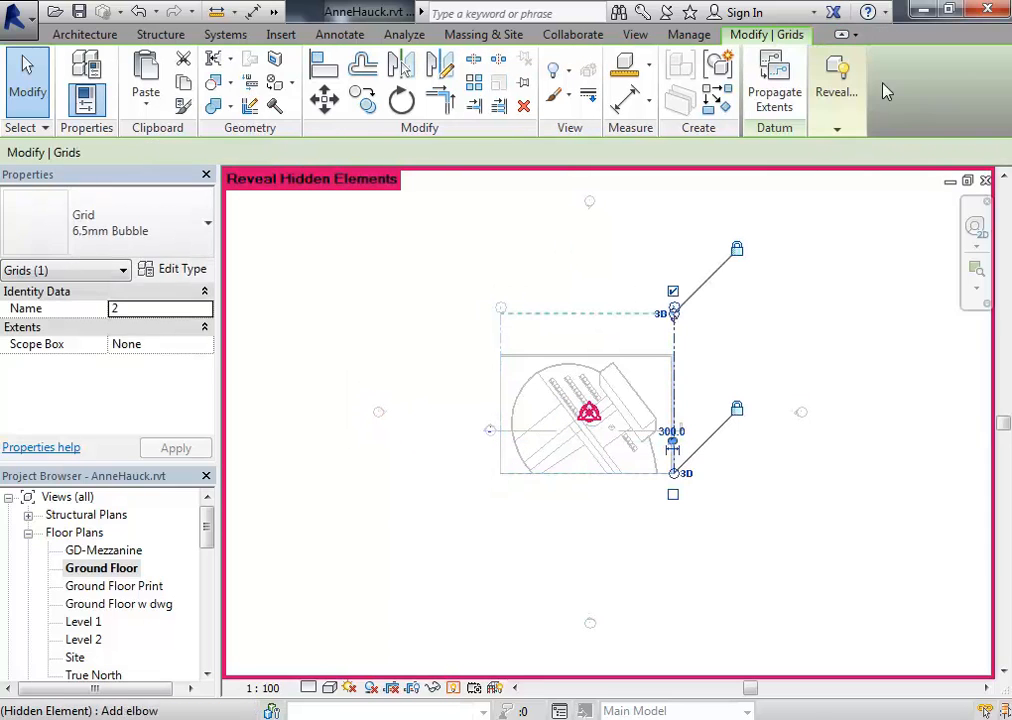
click(836, 92)
click(797, 188)
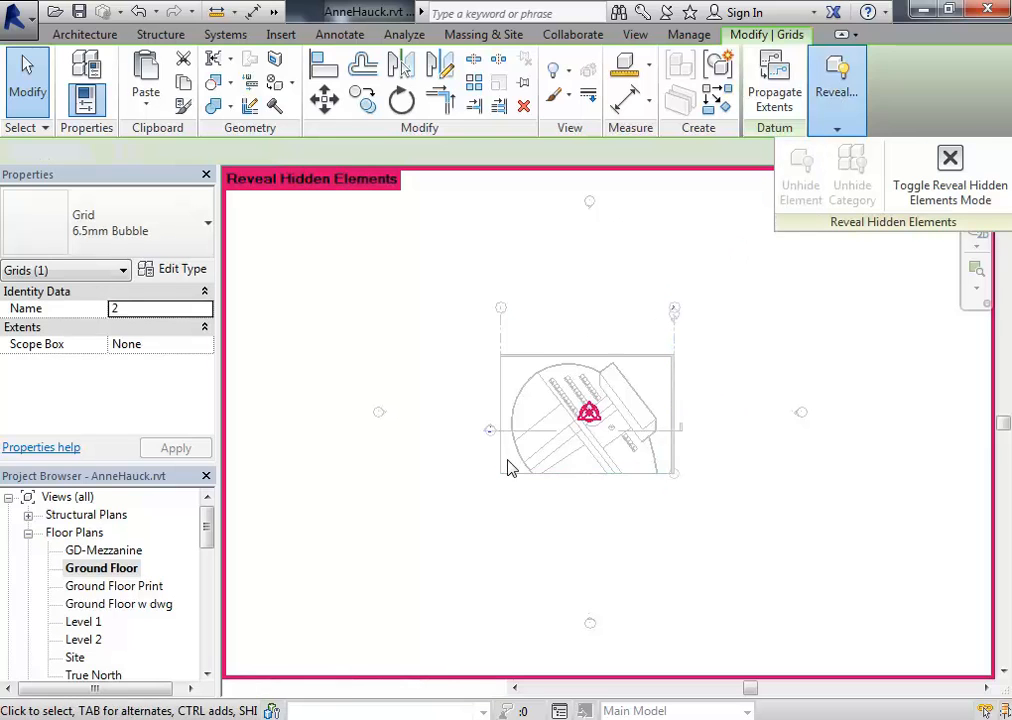
click(453, 688)
- Delete both vertical grid lines from the Ground Floor plan
middle_drag(461, 332, 433, 333)
middle_drag(426, 394, 418, 368)
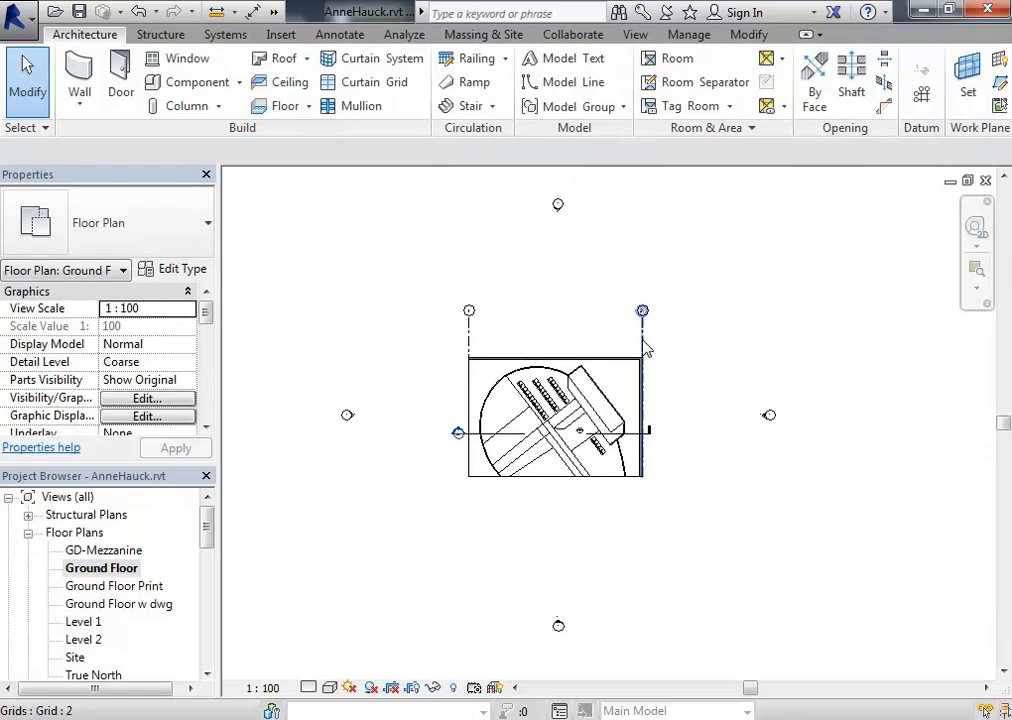
drag(662, 395, 437, 342)
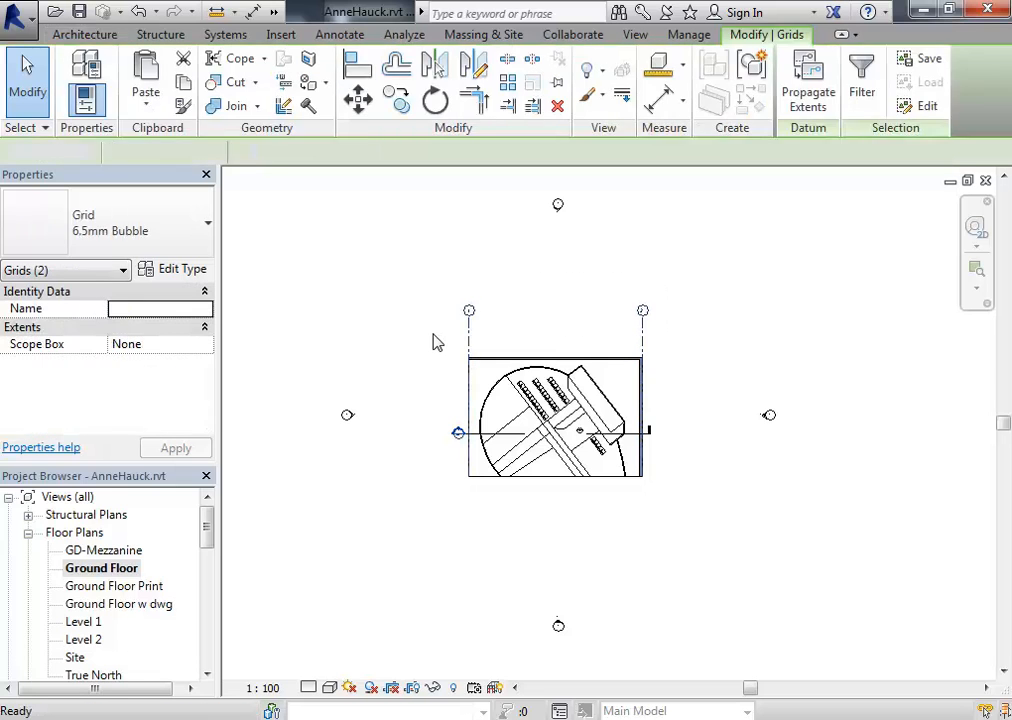
click(509, 319)
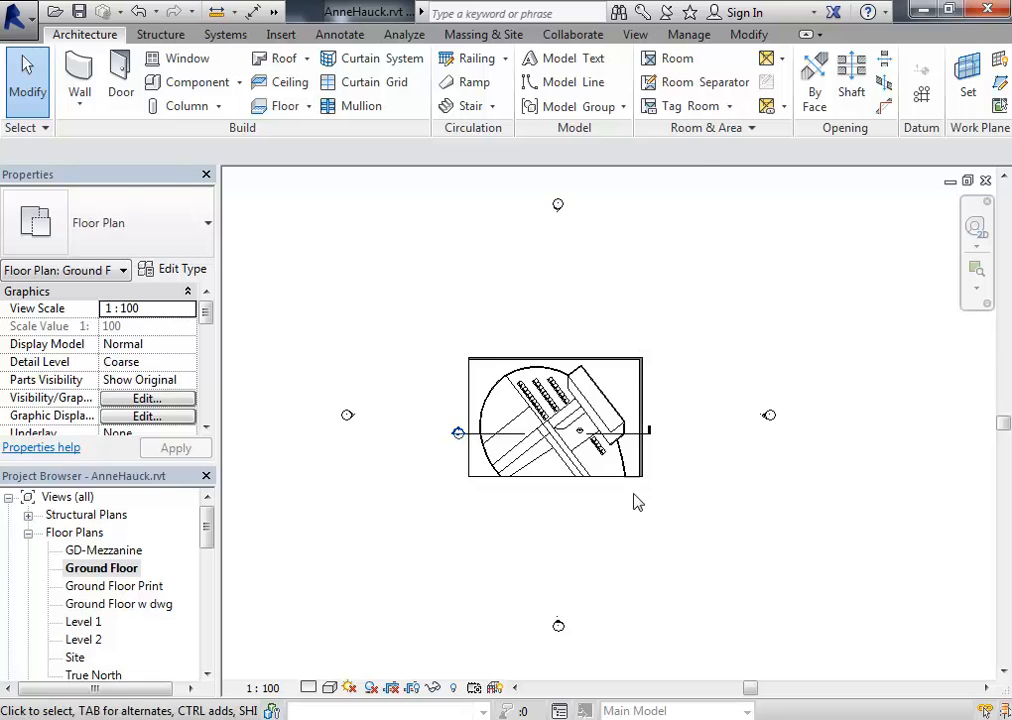
middle_drag(521, 492, 549, 492)
scroll(545, 485, up, 3)
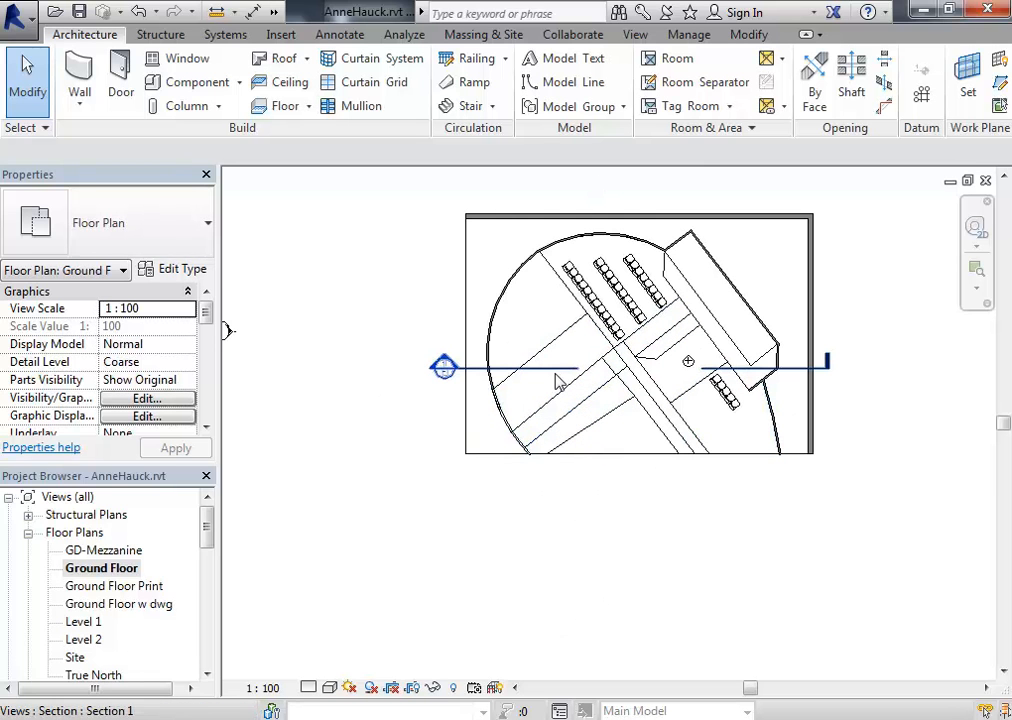
scroll(555, 437, down, 3)
middle_drag(566, 563, 542, 506)
middle_drag(438, 262, 460, 290)
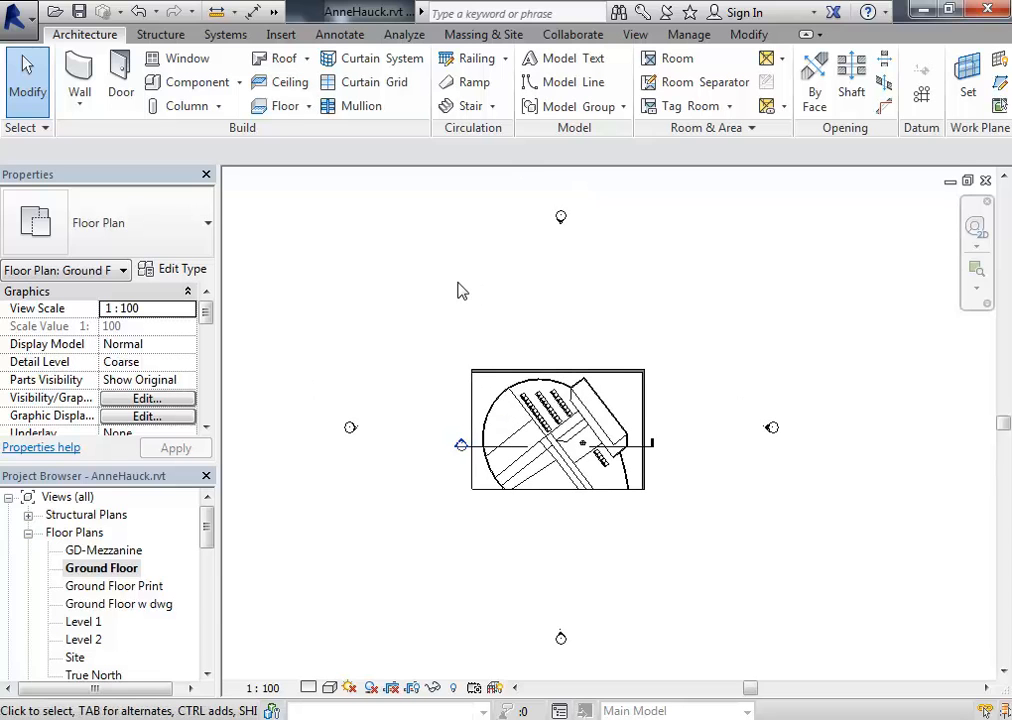
mouse_move(300, 366)
mouse_down()
mouse_move(370, 465)
mouse_move(348, 397)
mouse_up()
- Duplicate the Ground Floor plan view with detailing
right_click(106, 570)
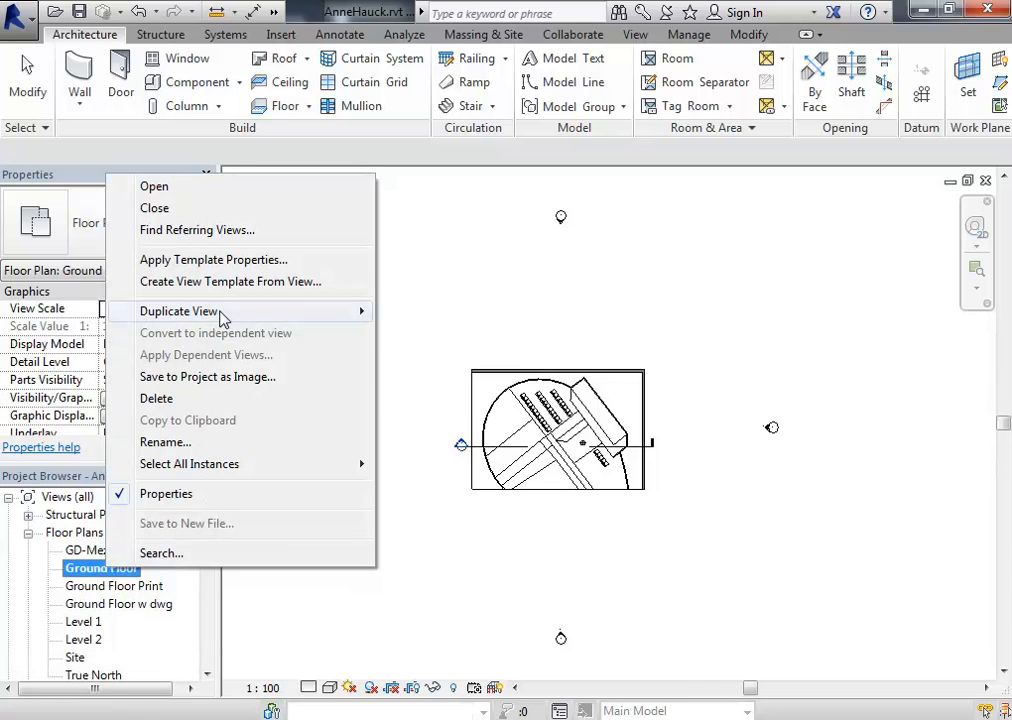
mouse_move(252, 316)
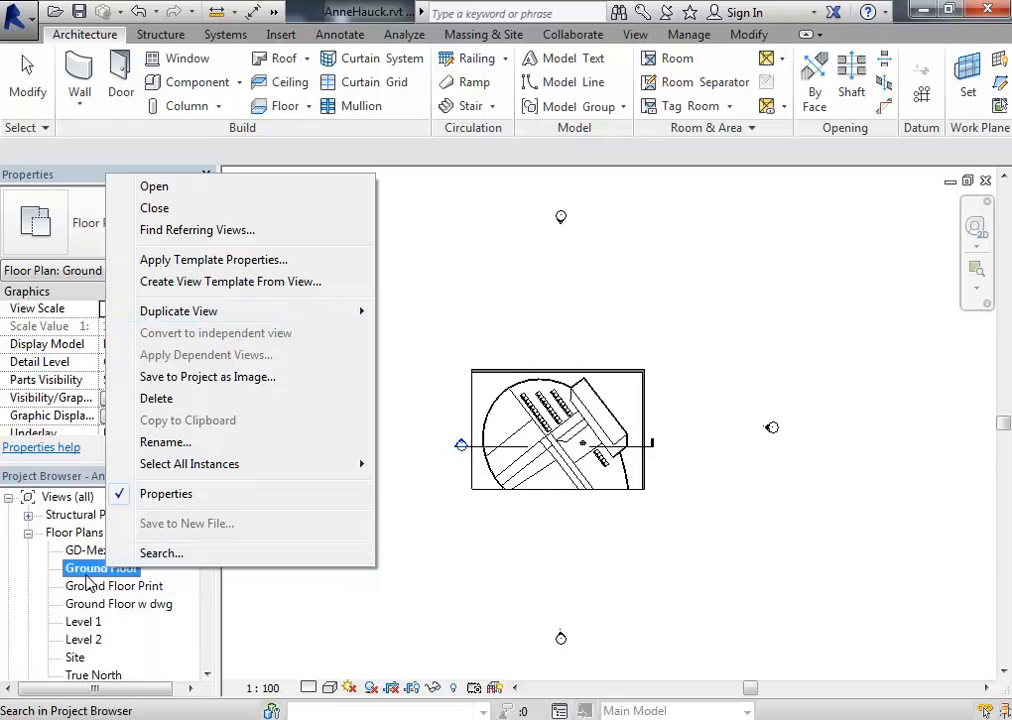
right_click(87, 568)
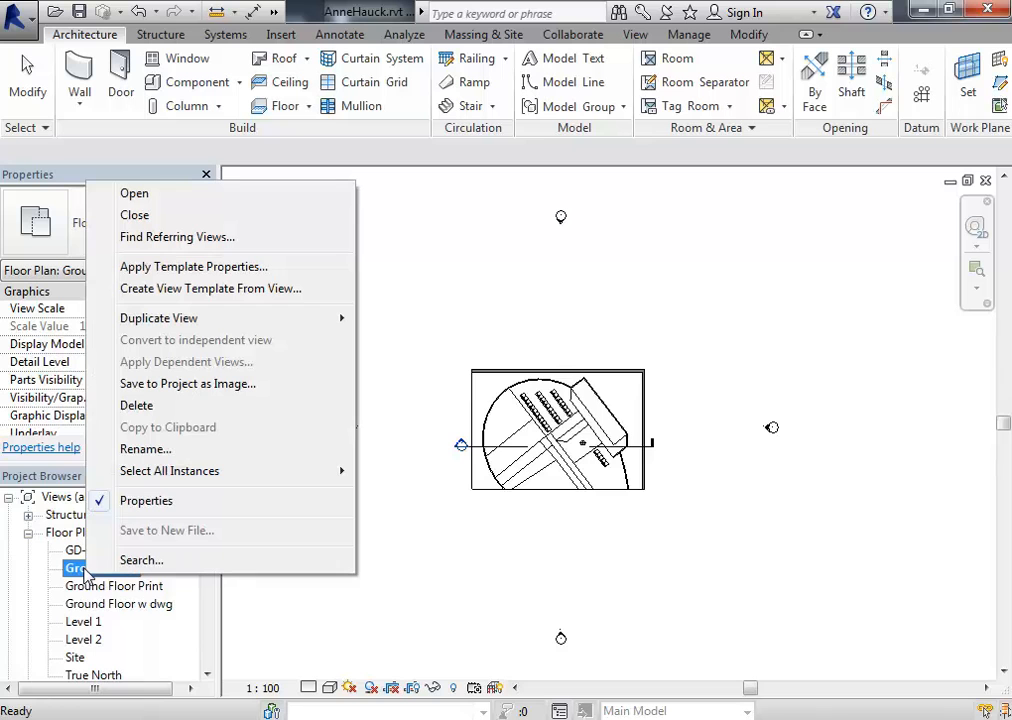
mouse_move(318, 328)
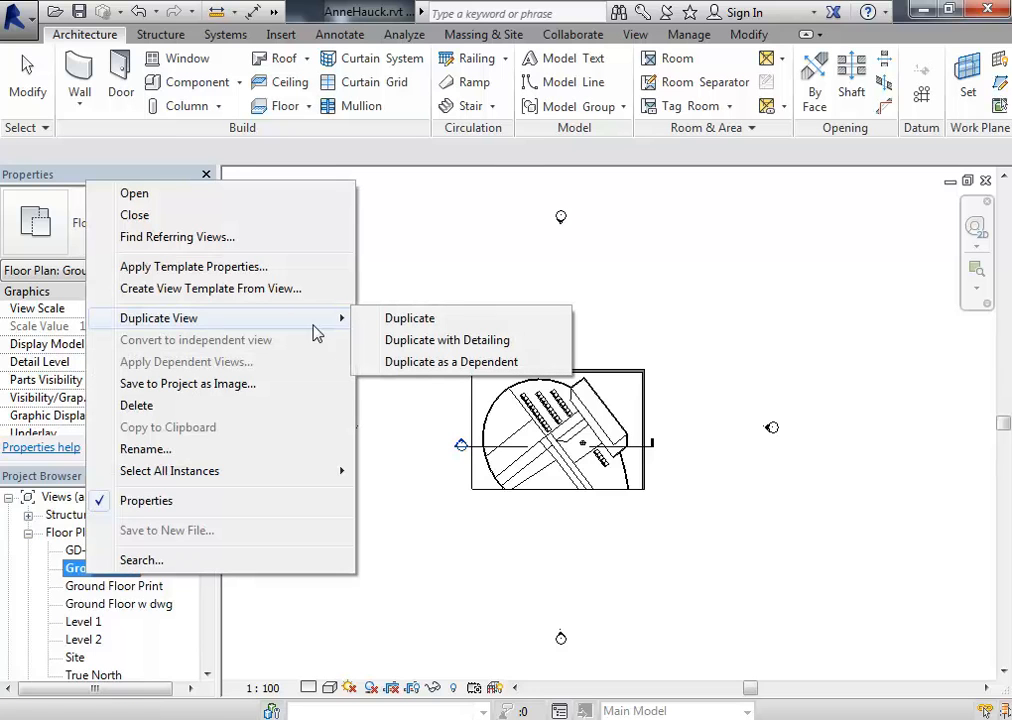
click(456, 342)
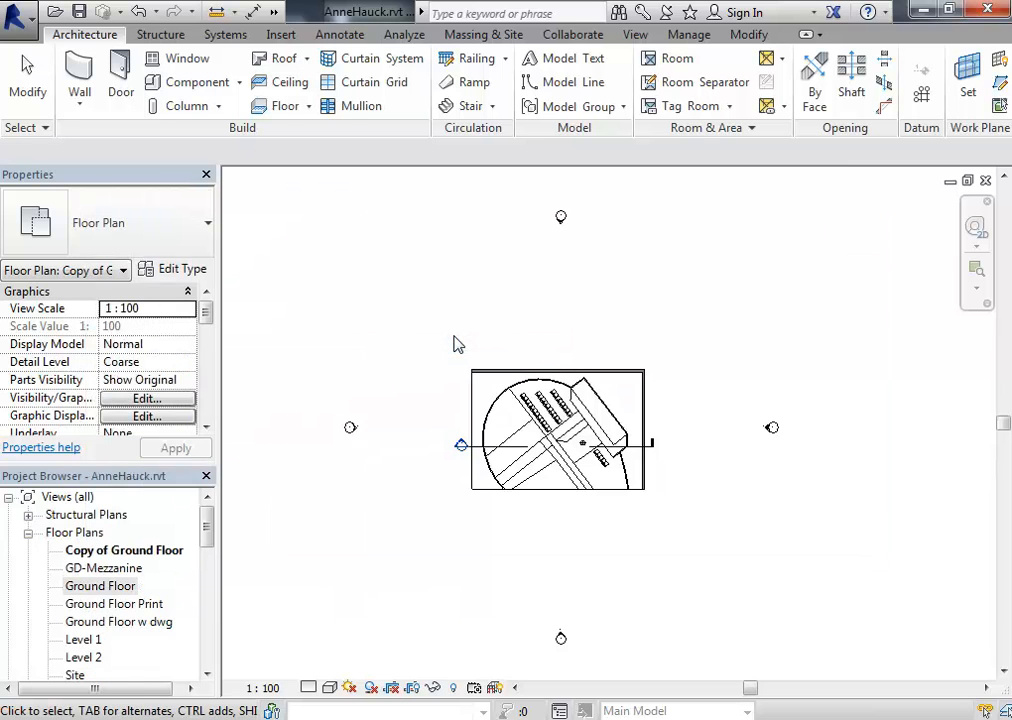
- Rename the duplicated floor plan view as "Ground Floor for Print"
click(112, 553)
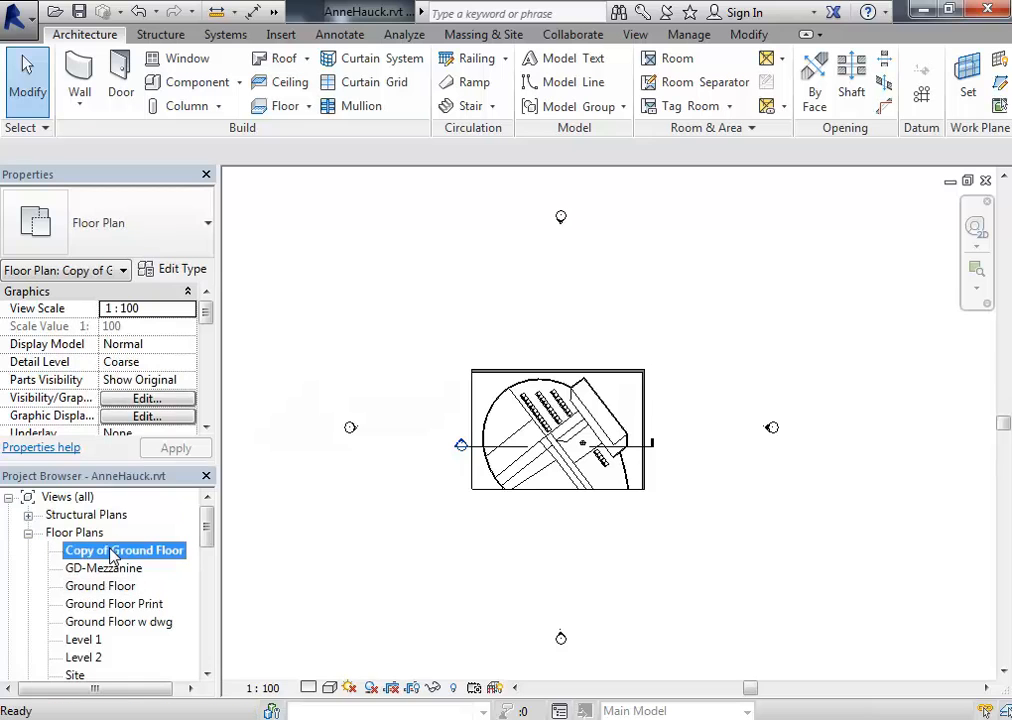
right_click(112, 556)
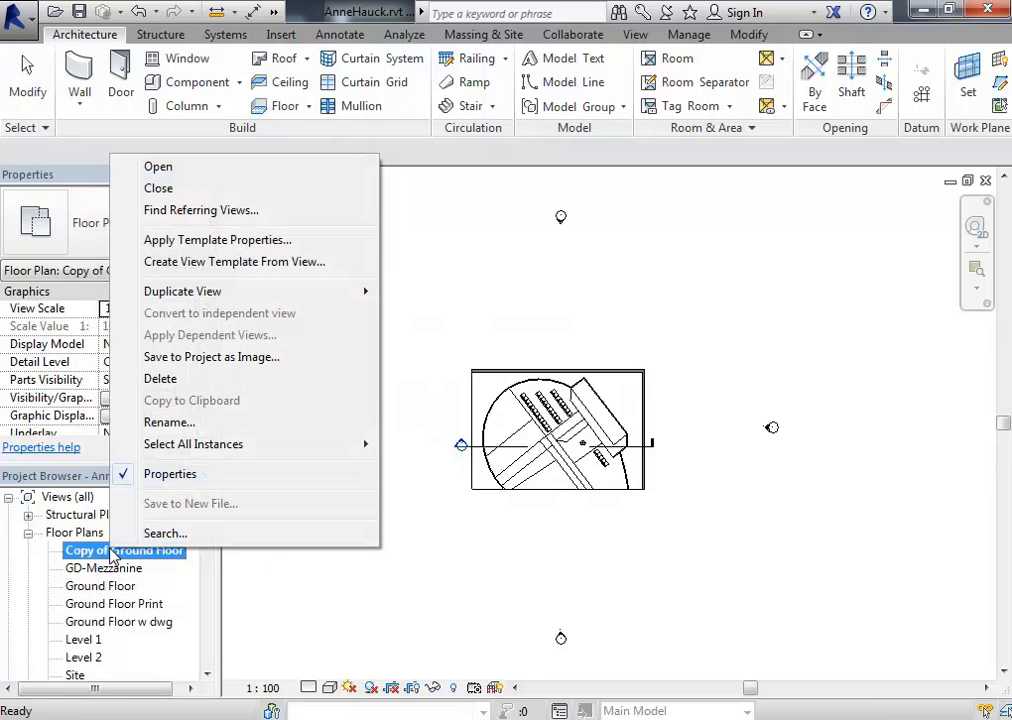
click(170, 423)
drag(418, 222, 300, 226)
key(BackSpace)
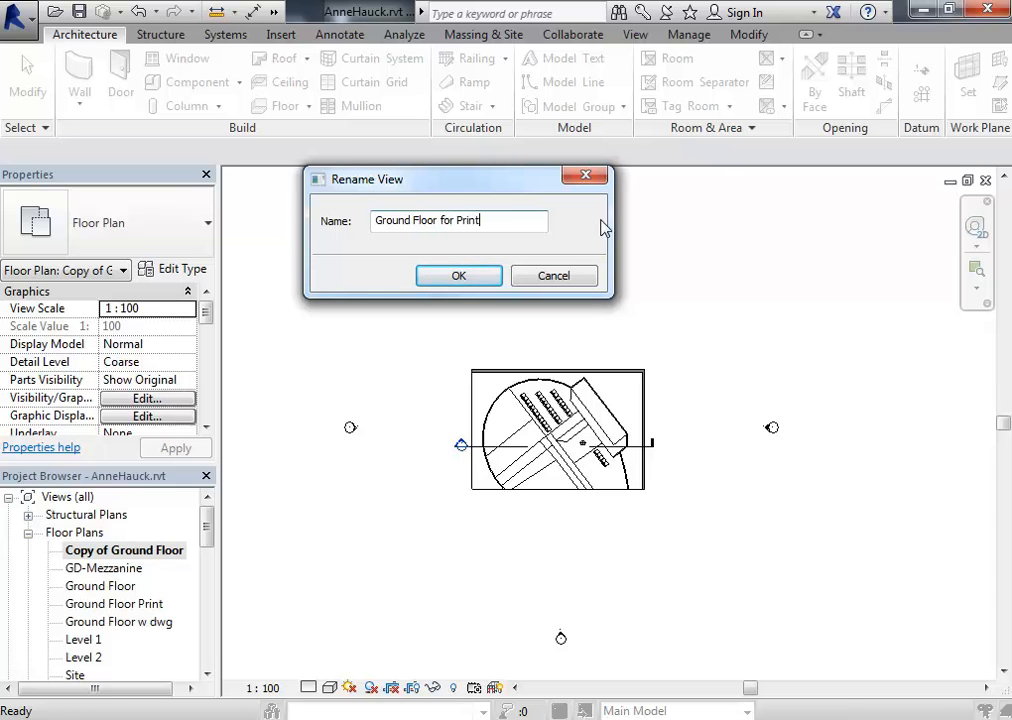
click(437, 276)
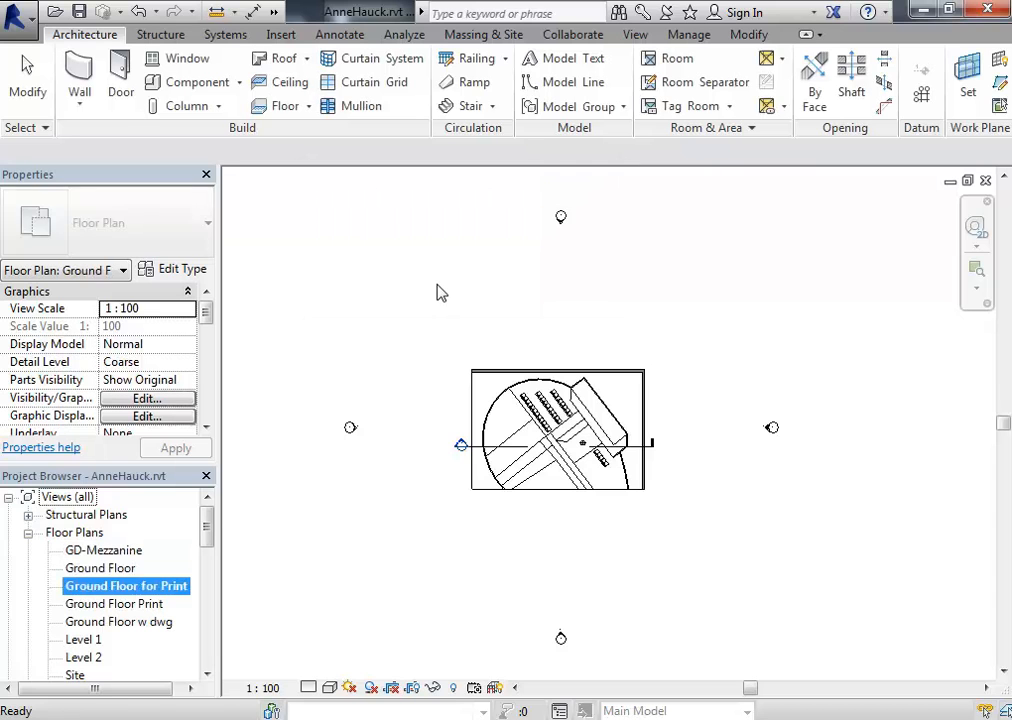
- Compare the Ground Floor plan with its print copy, ending in the Ground Floor for Print view
scroll(420, 291, down, 3)
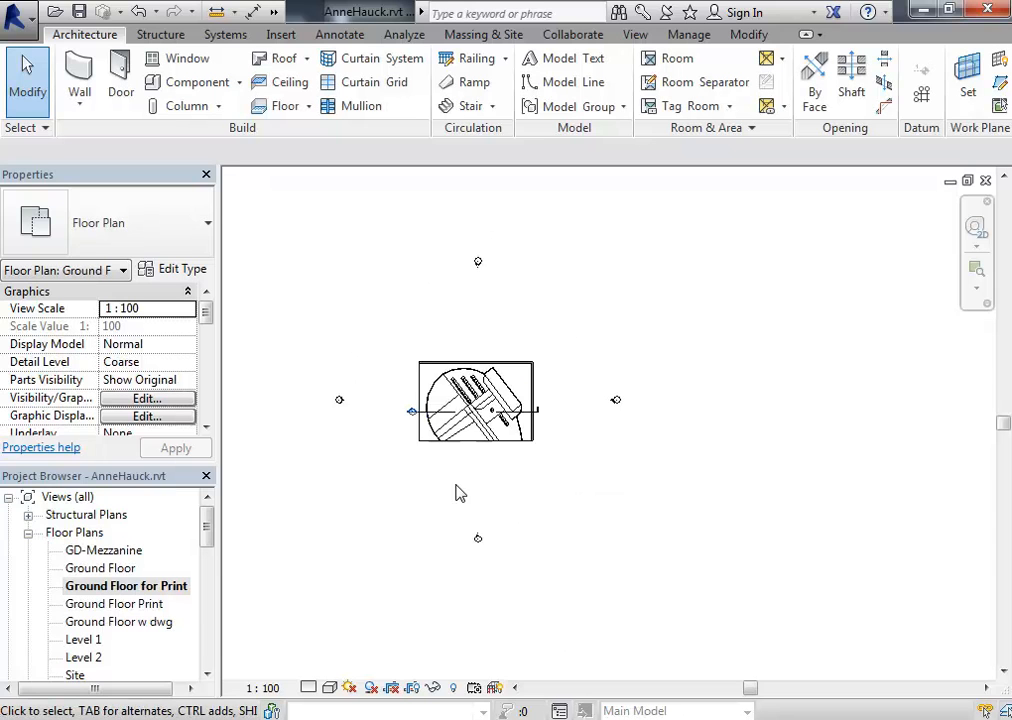
scroll(456, 492, up, 1)
middle_drag(434, 477, 490, 491)
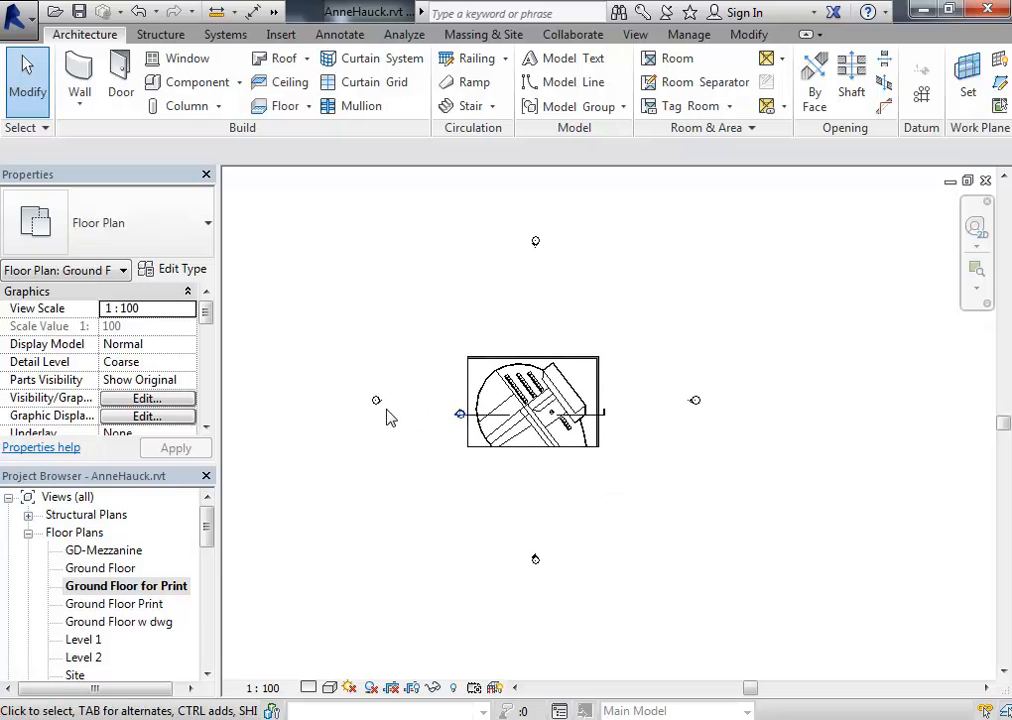
double_click(98, 570)
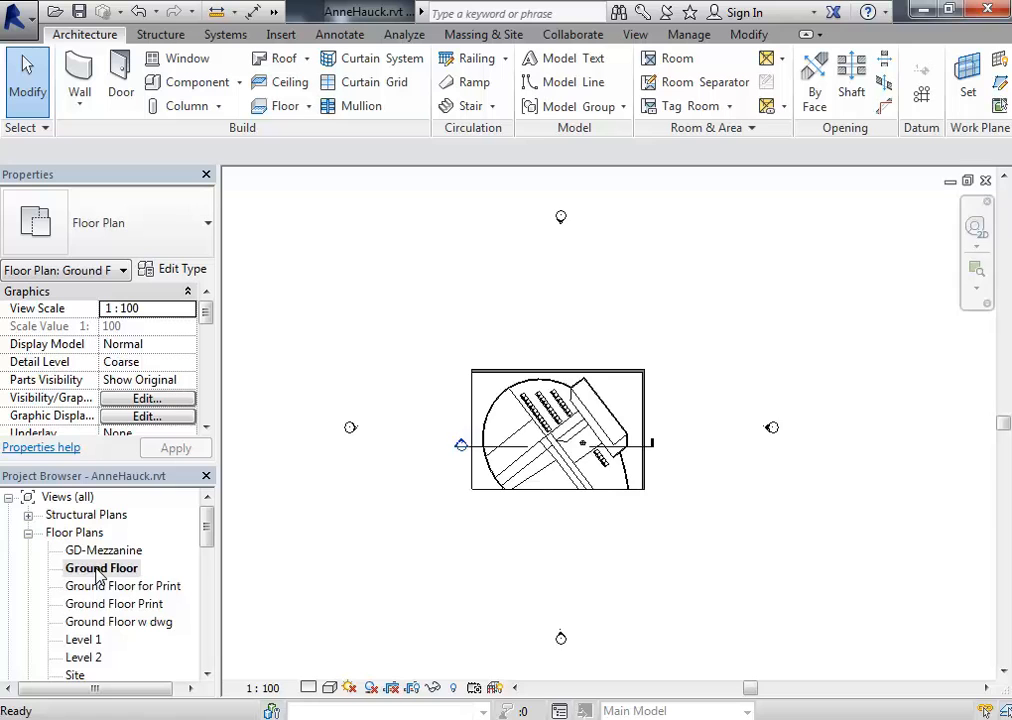
double_click(85, 587)
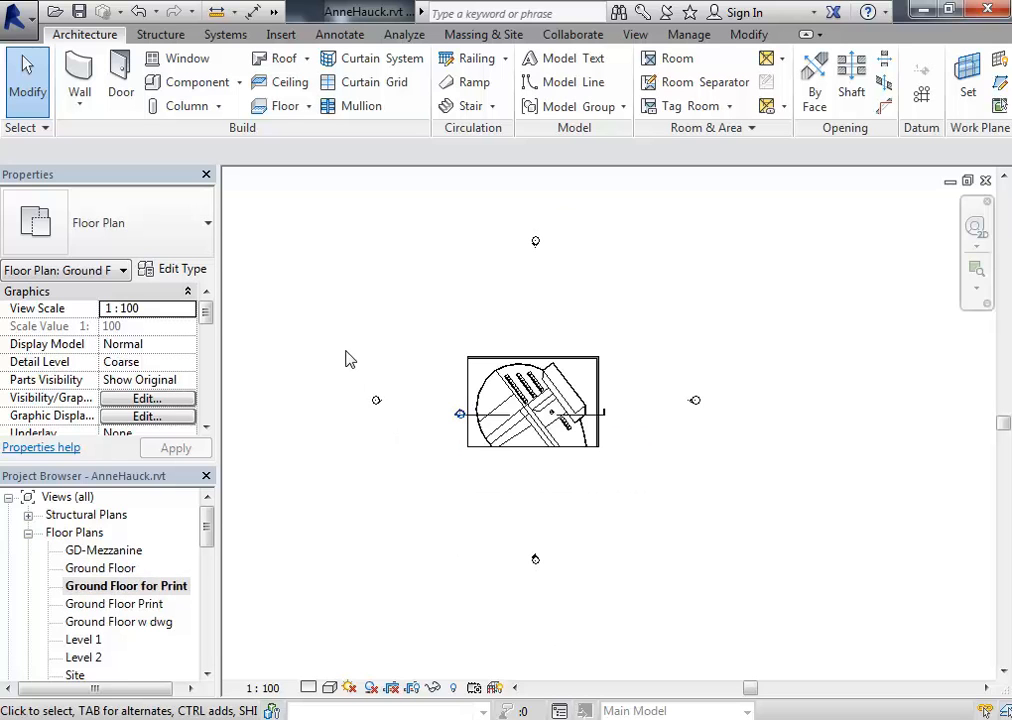
- Select the west elevation marker and hide its whole category in the Ground Floor for Print view
drag(332, 346, 413, 443)
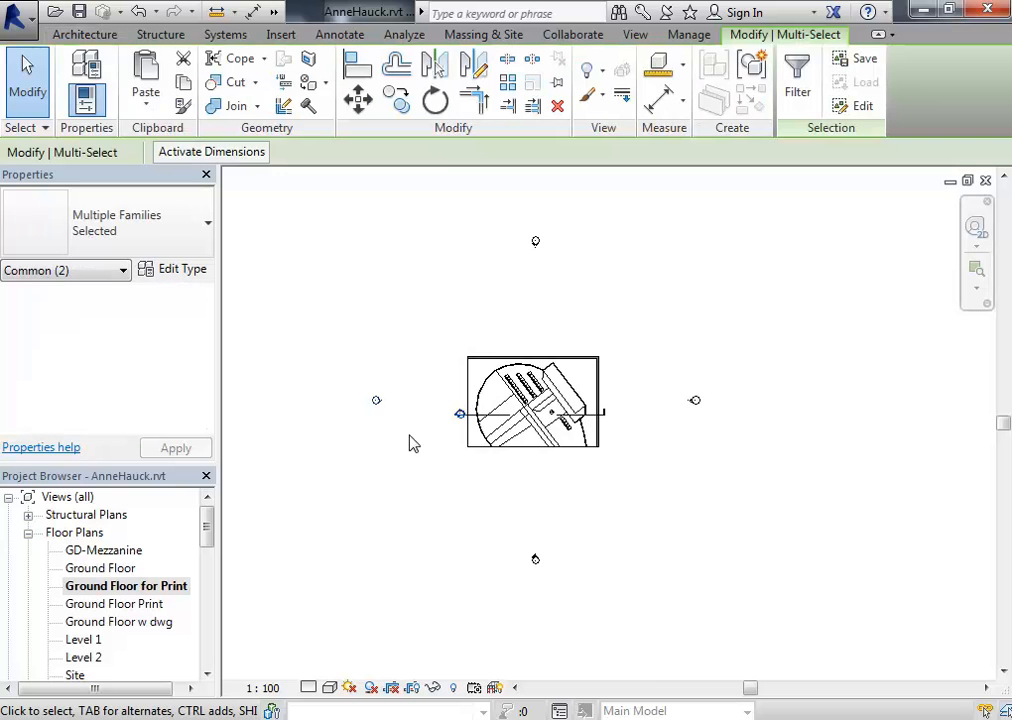
scroll(380, 425, up, 2)
scroll(374, 393, up, 1)
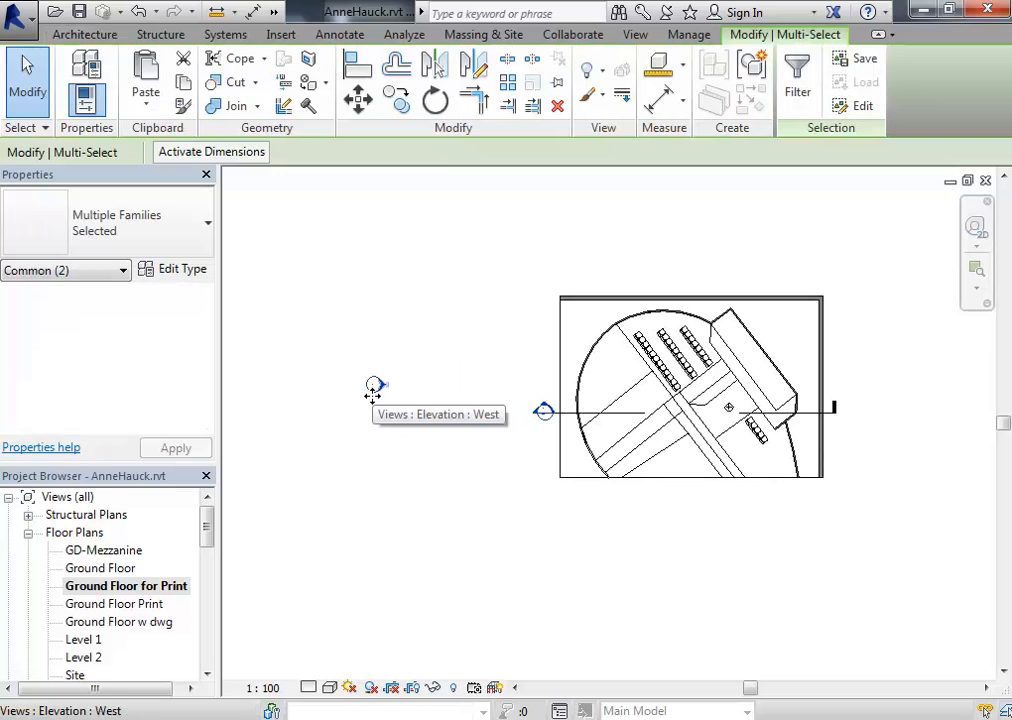
scroll(407, 314, down, 2)
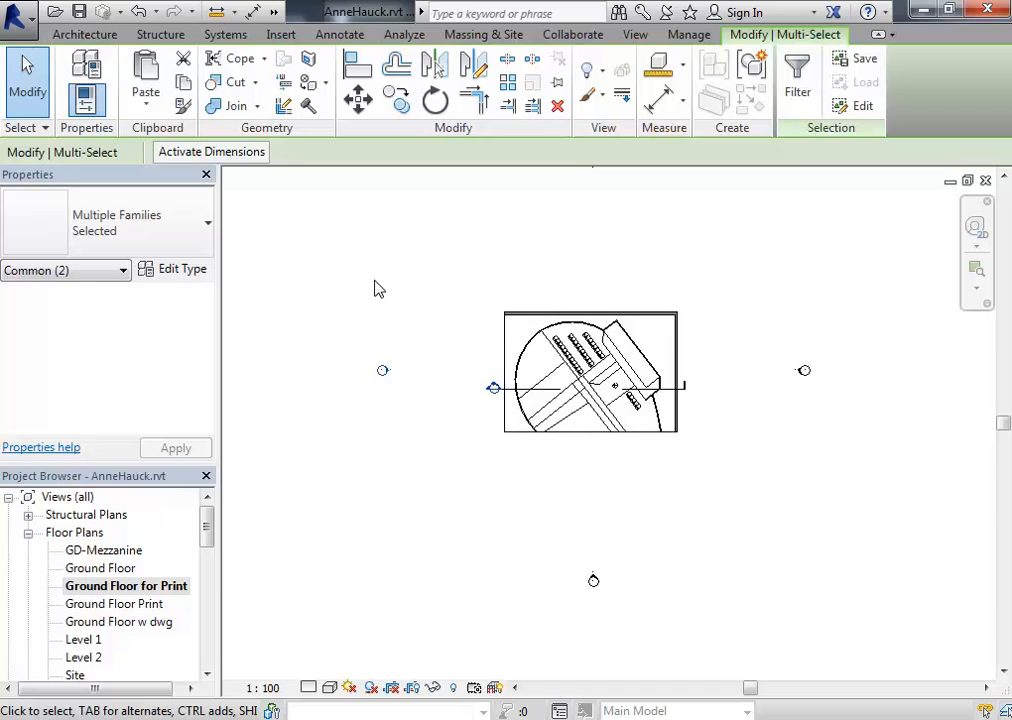
right_click(378, 289)
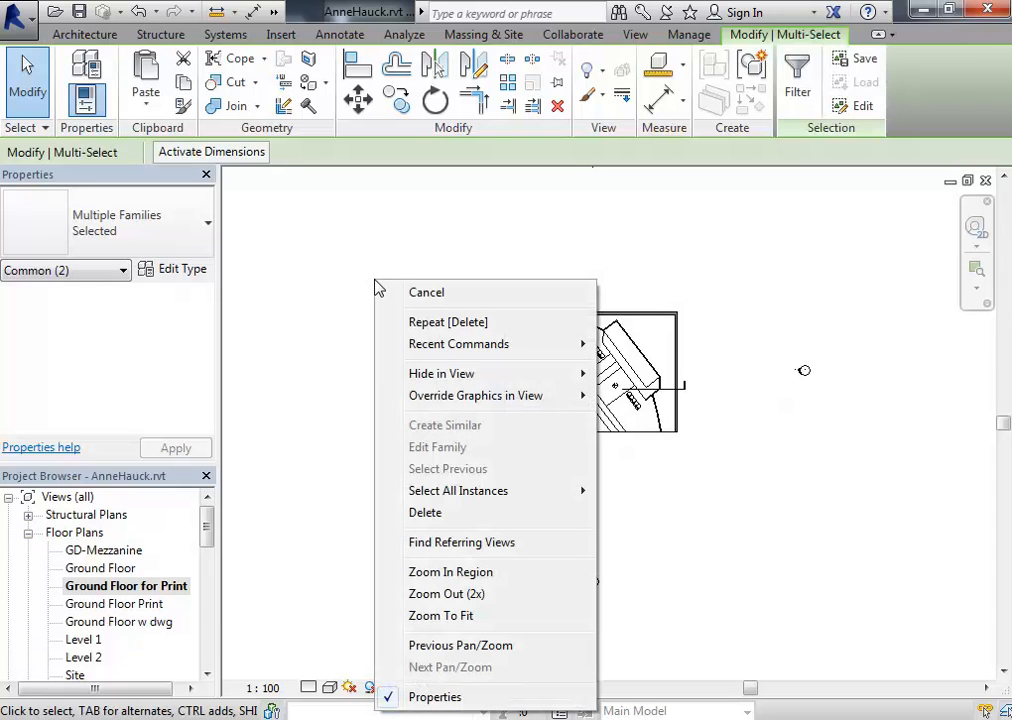
mouse_move(427, 378)
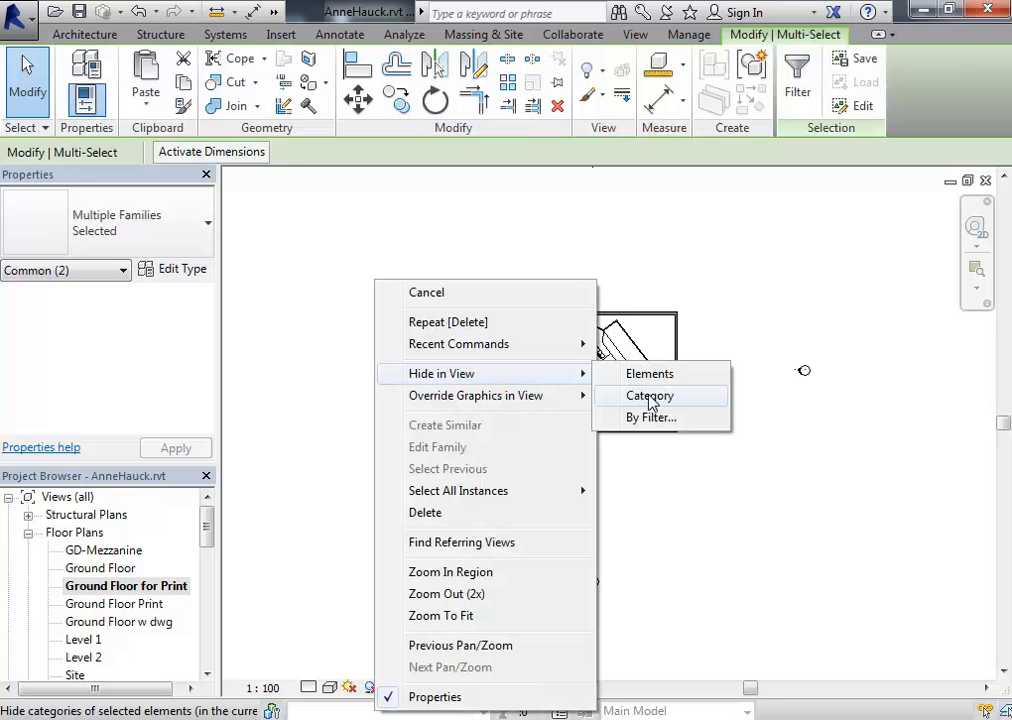
click(651, 400)
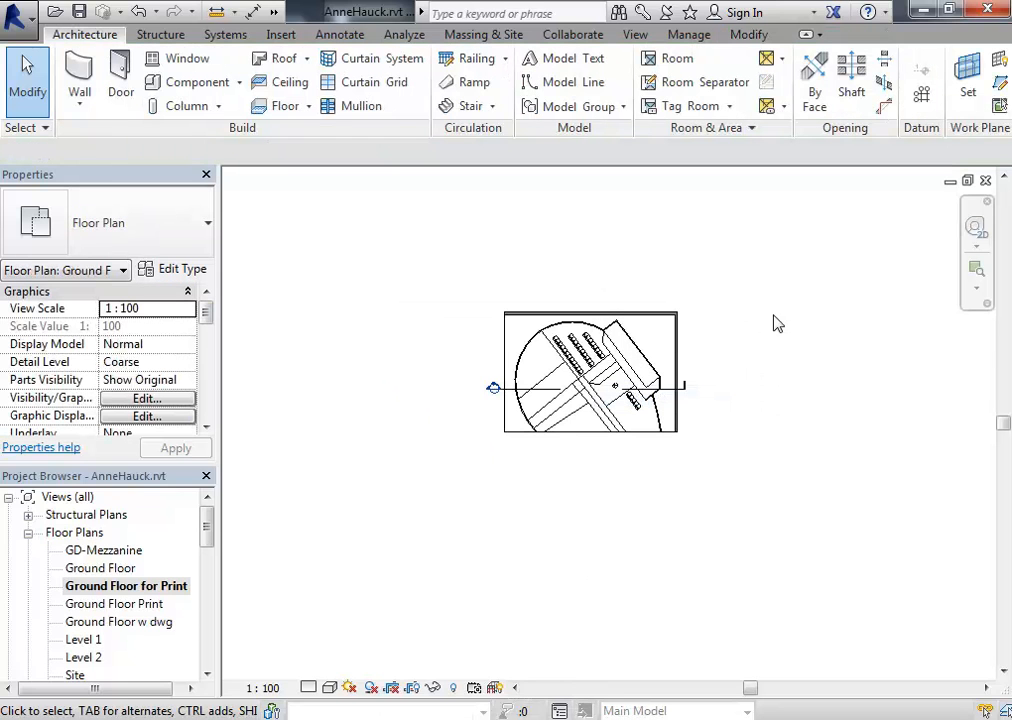
scroll(811, 368, down, 2)
mouse_move(811, 368)
middle_down()
mouse_move(743, 368)
mouse_move(704, 383)
middle_up()
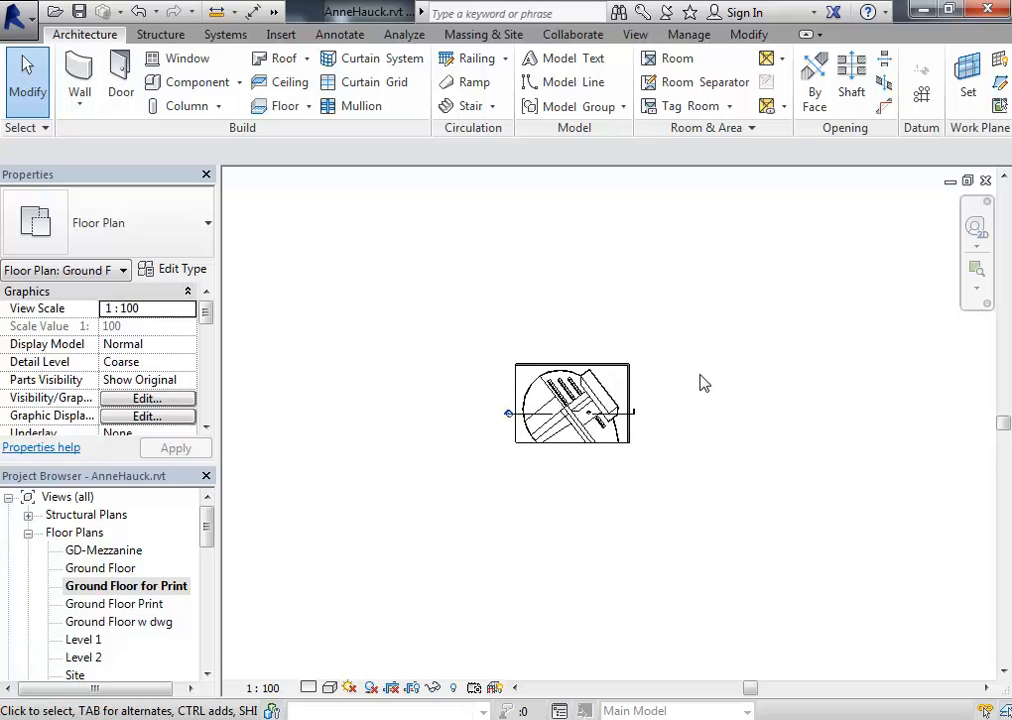
scroll(560, 380, up, 5)
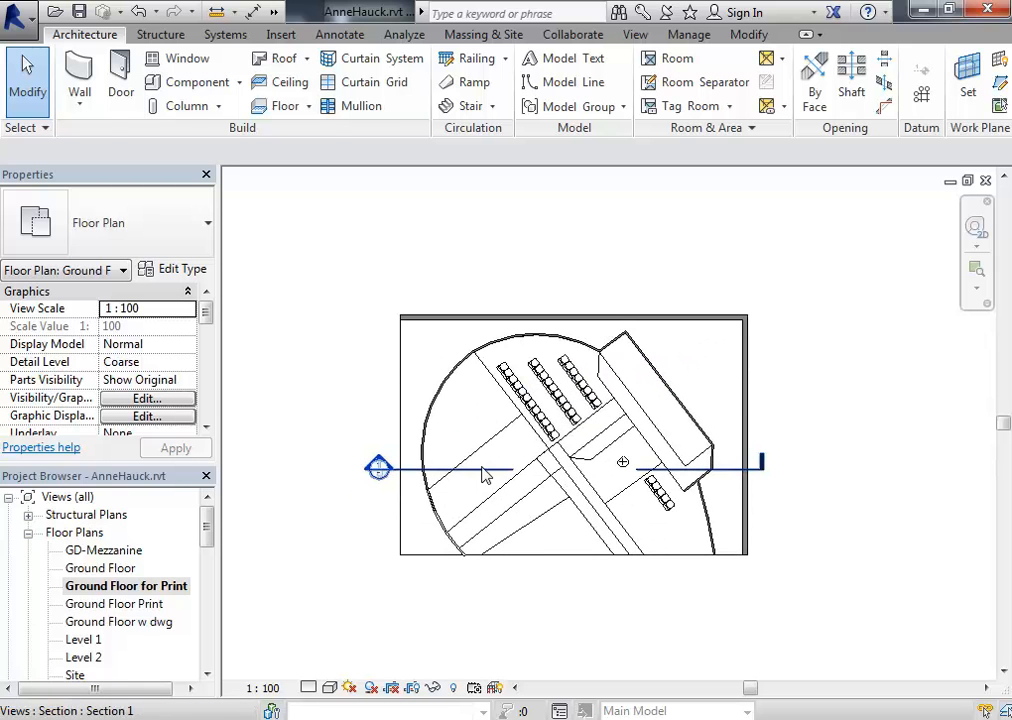
- Select the section line and extend both of its ends outward, well past the building's side walls
click(485, 476)
click(392, 470)
click(332, 469)
click(761, 466)
click(844, 466)
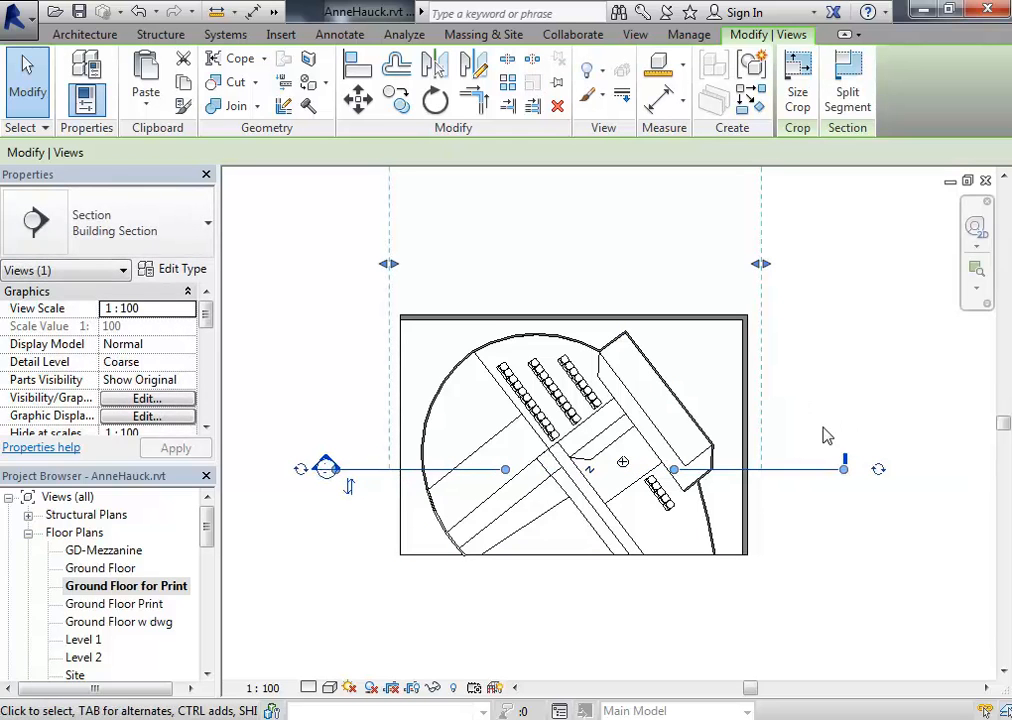
- Pull both ends of the section line back to just outside the building's side walls
click(340, 472)
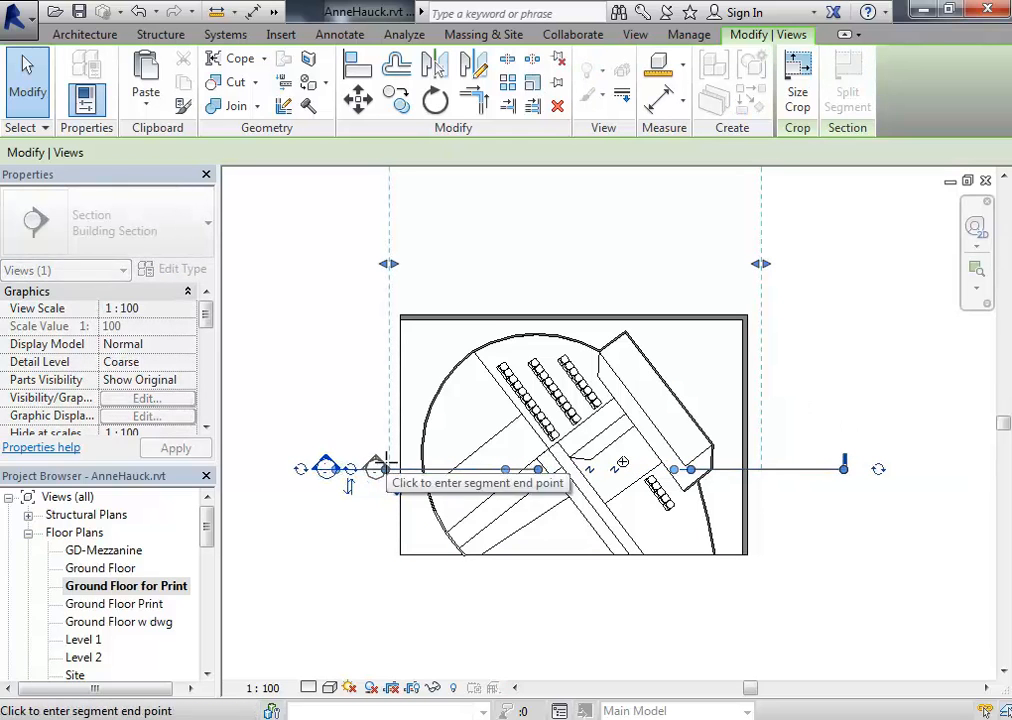
click(375, 469)
click(844, 469)
click(768, 468)
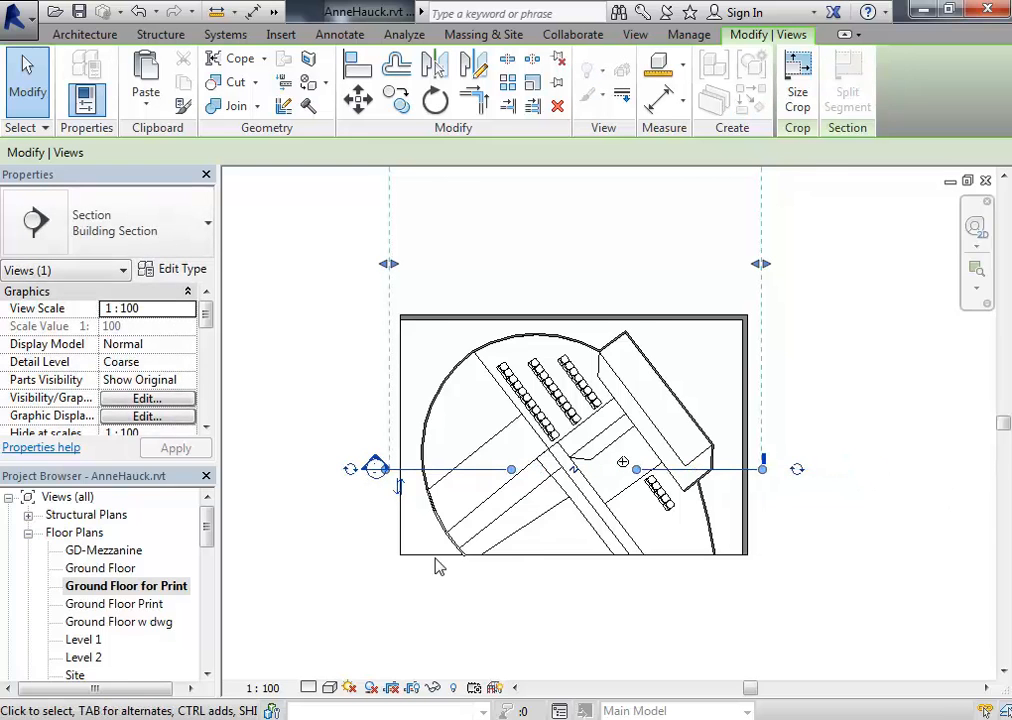
- Hide only the section line element in the Ground Floor for Print view
scroll(436, 565, up, 2)
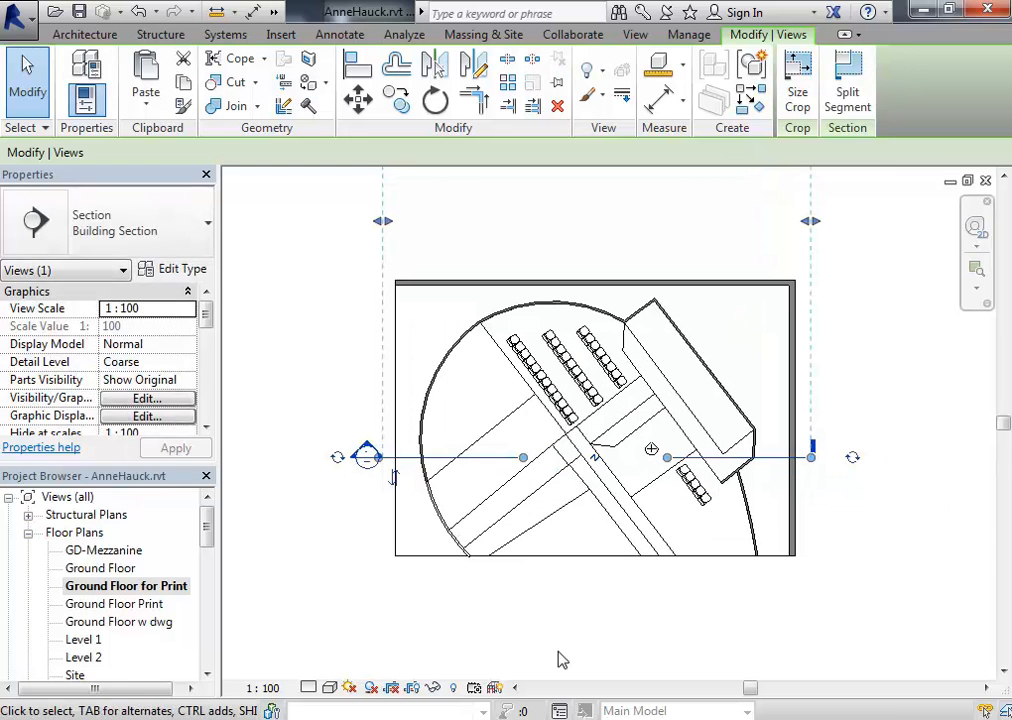
right_click(498, 463)
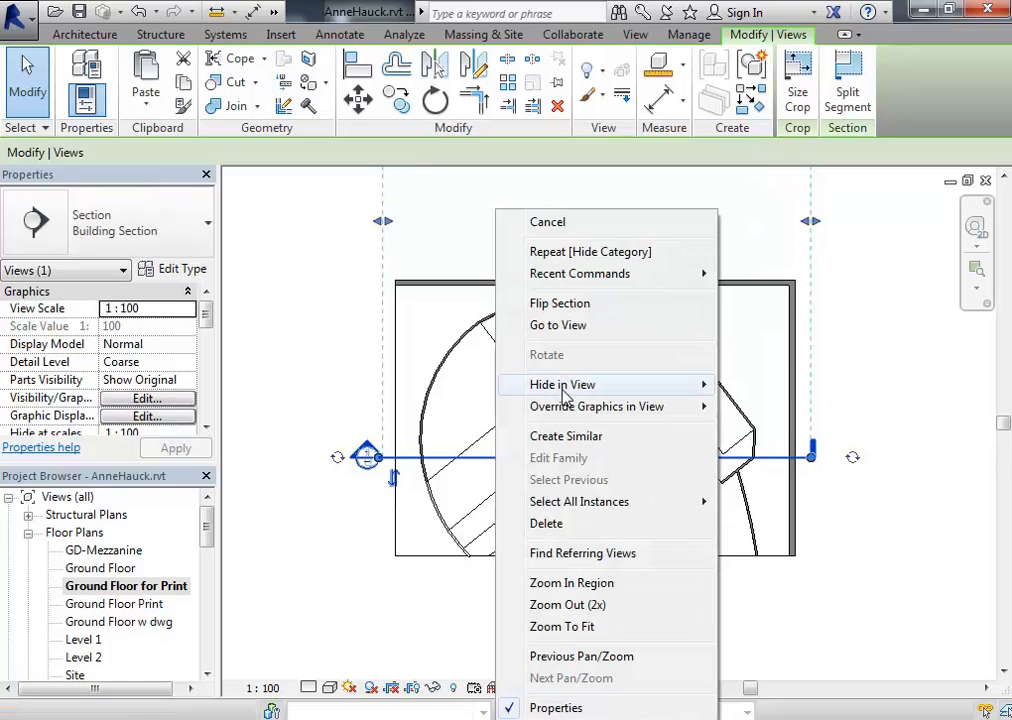
mouse_move(563, 388)
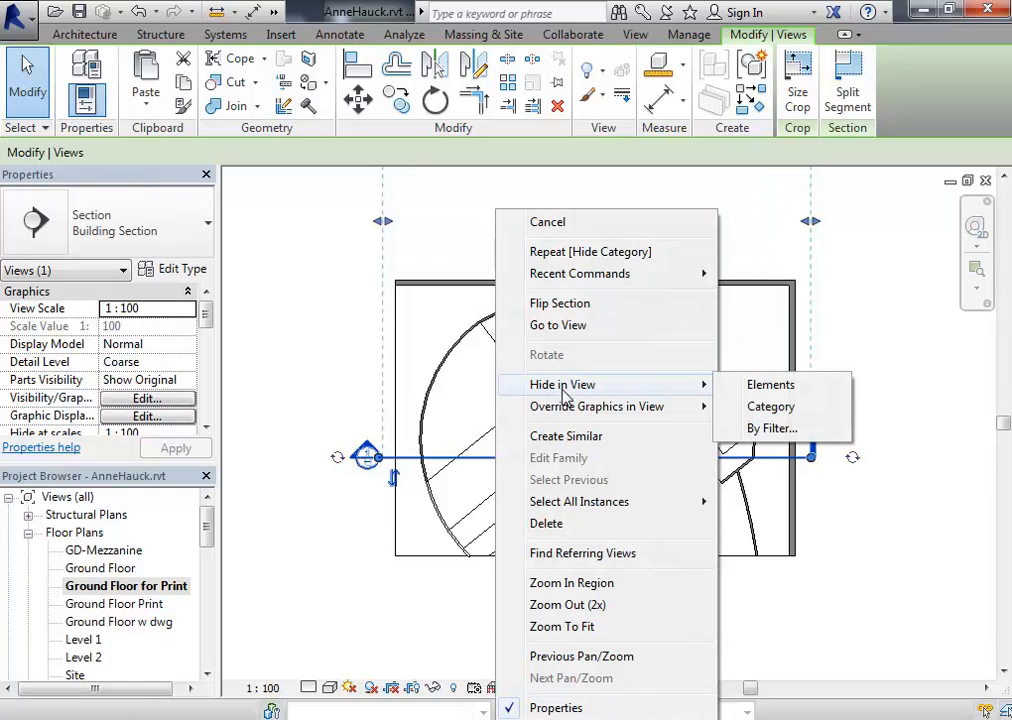
click(760, 388)
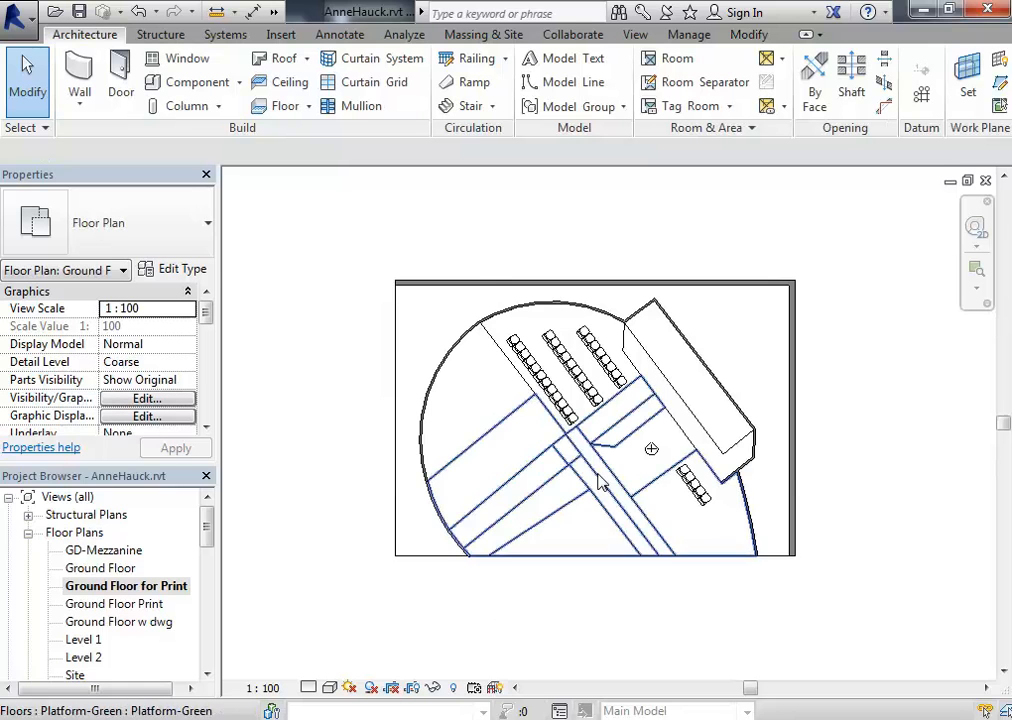
- Select the RPC Female person symbol on the platform and hide its whole category in this view
scroll(600, 483, up, 4)
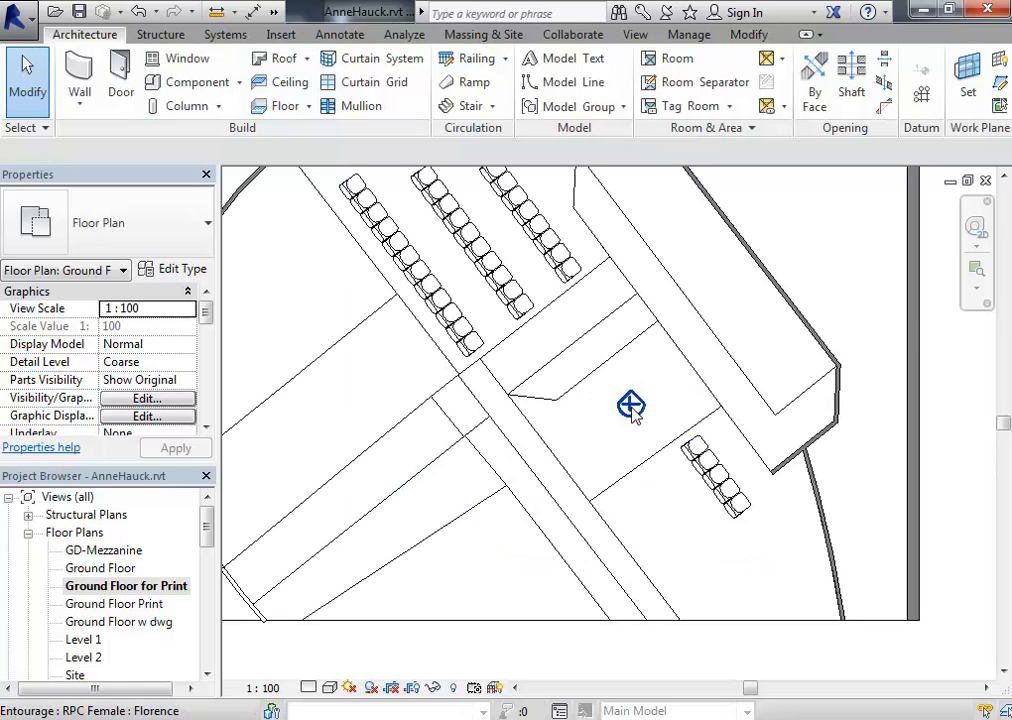
click(631, 405)
middle_drag(683, 477, 560, 510)
scroll(549, 499, up, 3)
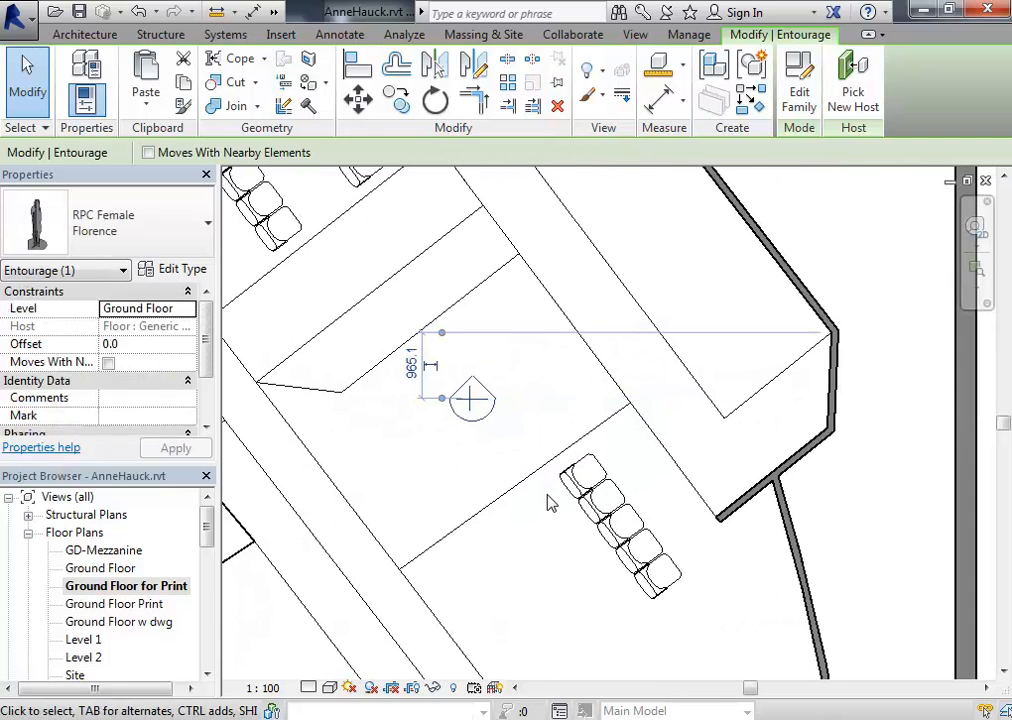
right_click(477, 404)
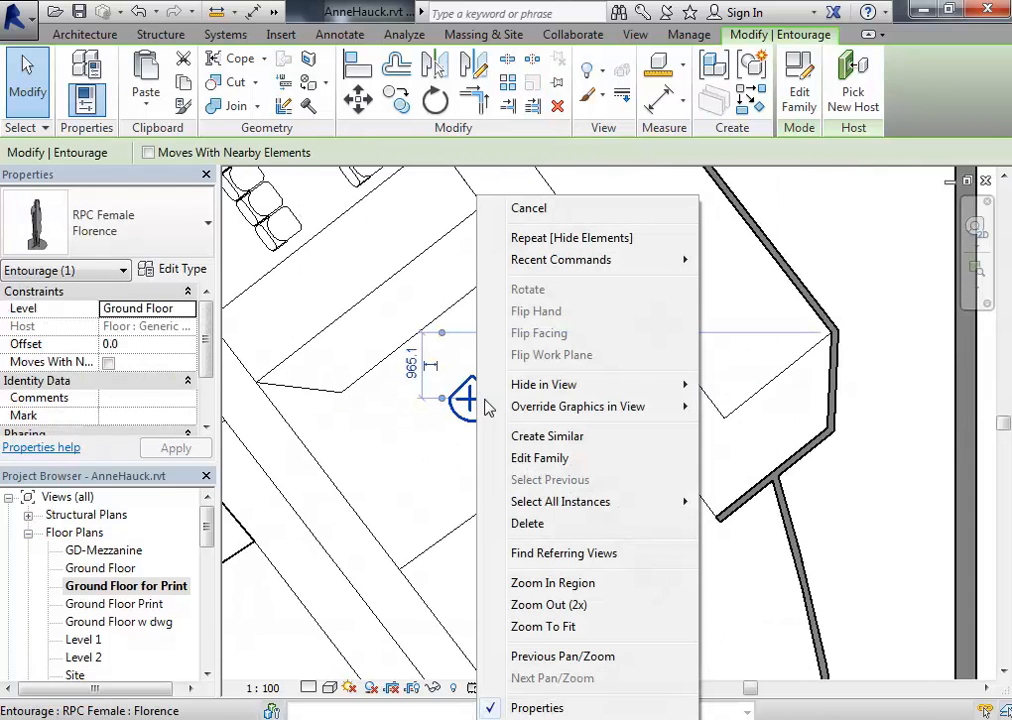
click(745, 409)
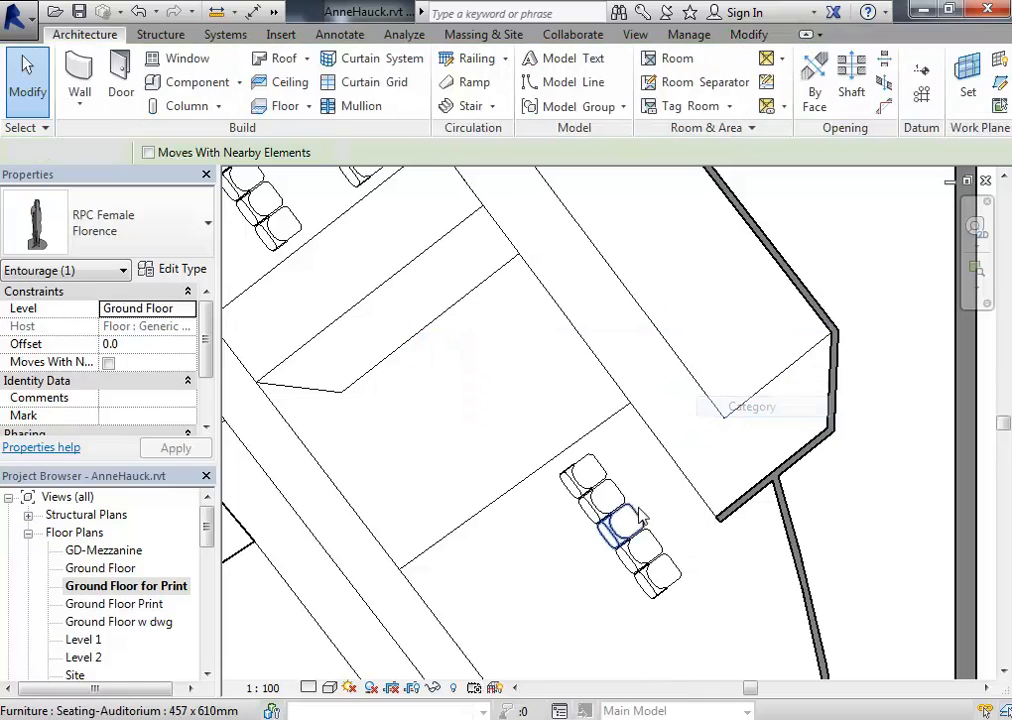
- Select the separate row of five auditorium seats near the platform and hide just those elements in this view
click(641, 515)
right_click(643, 510)
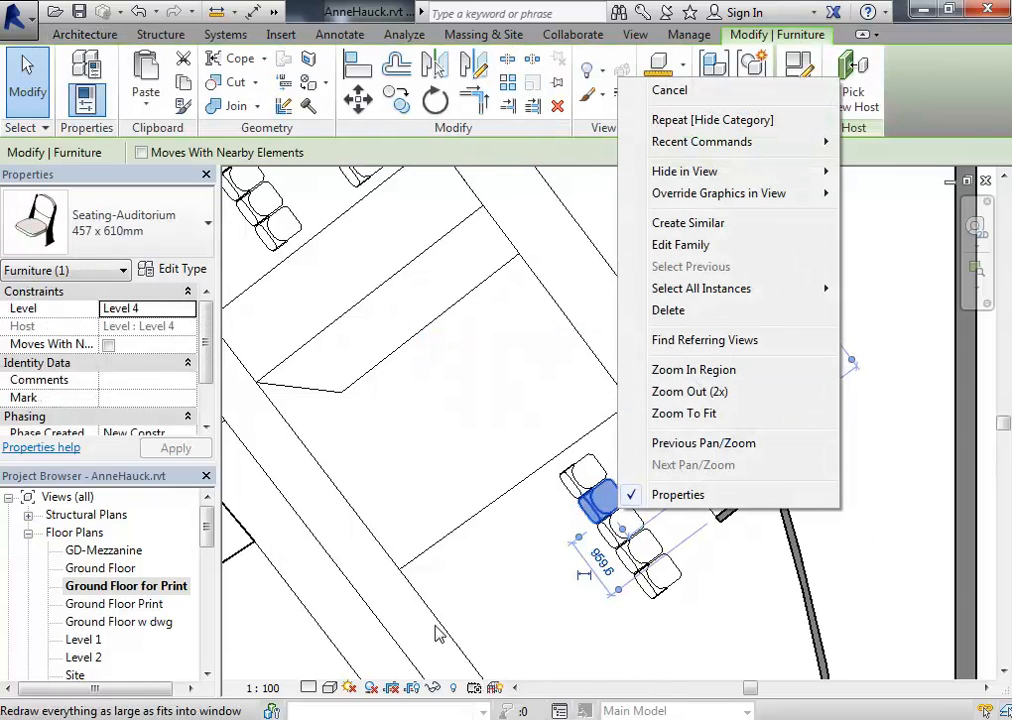
key(Escape)
drag(481, 368, 706, 640)
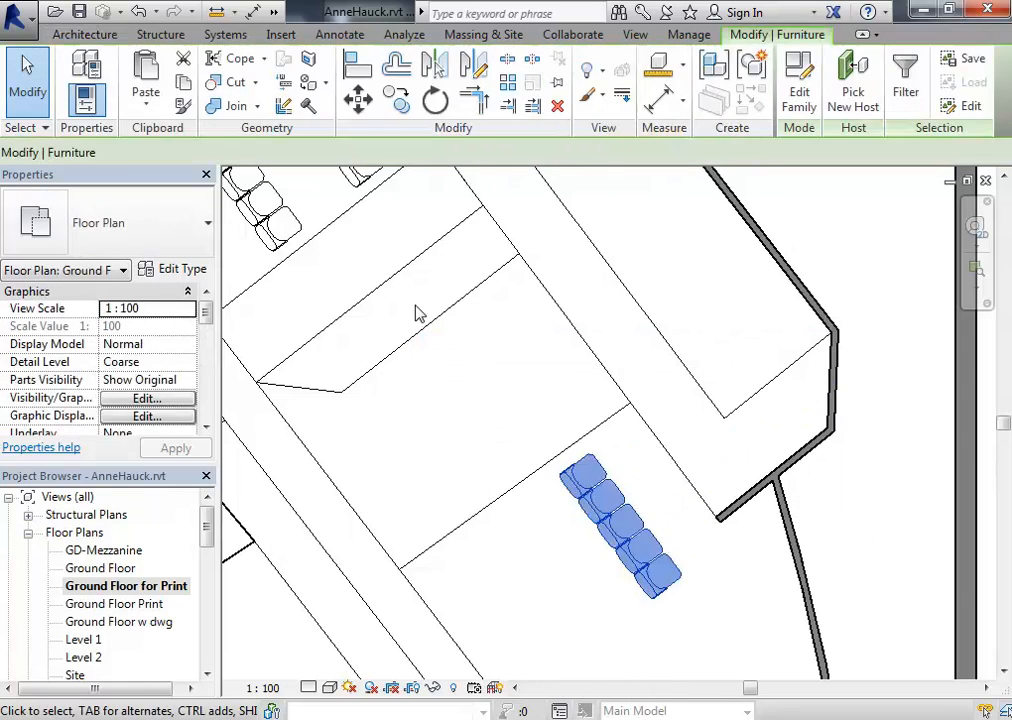
scroll(419, 314, down, 3)
right_click(531, 292)
mouse_move(640, 385)
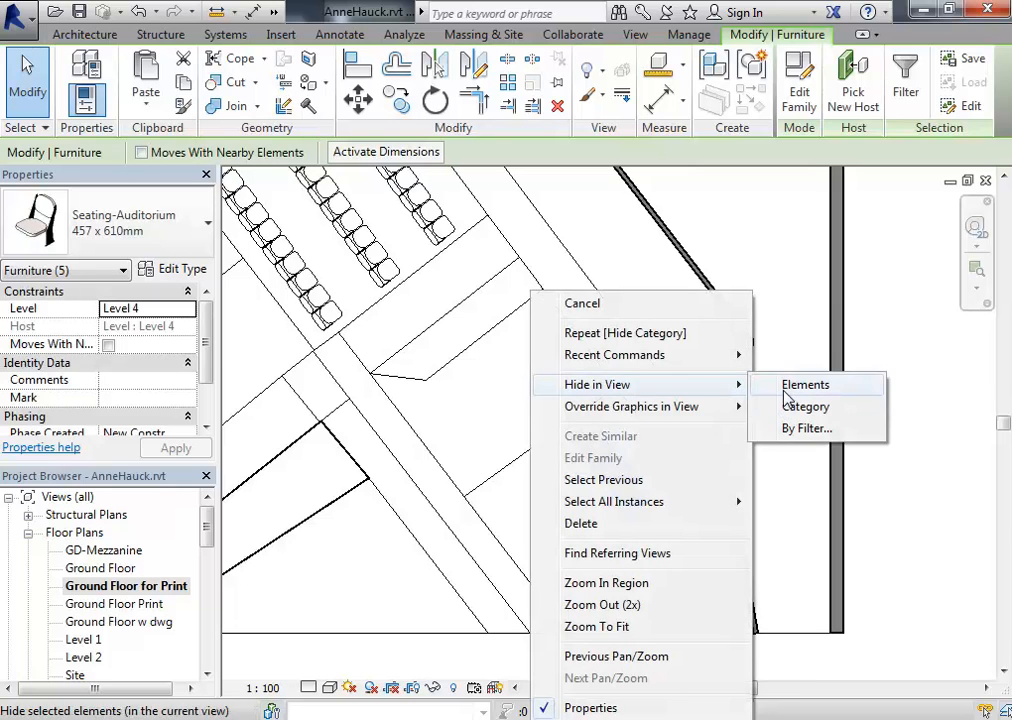
click(786, 386)
scroll(488, 388, down, 3)
scroll(639, 441, up, 1)
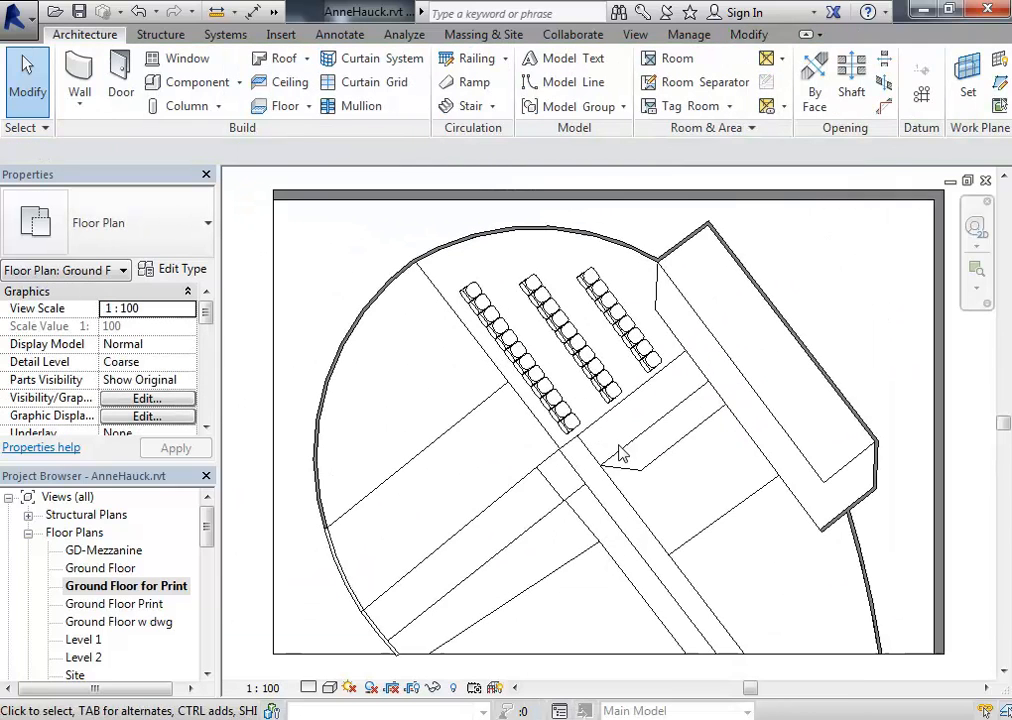
middle_drag(678, 472, 639, 474)
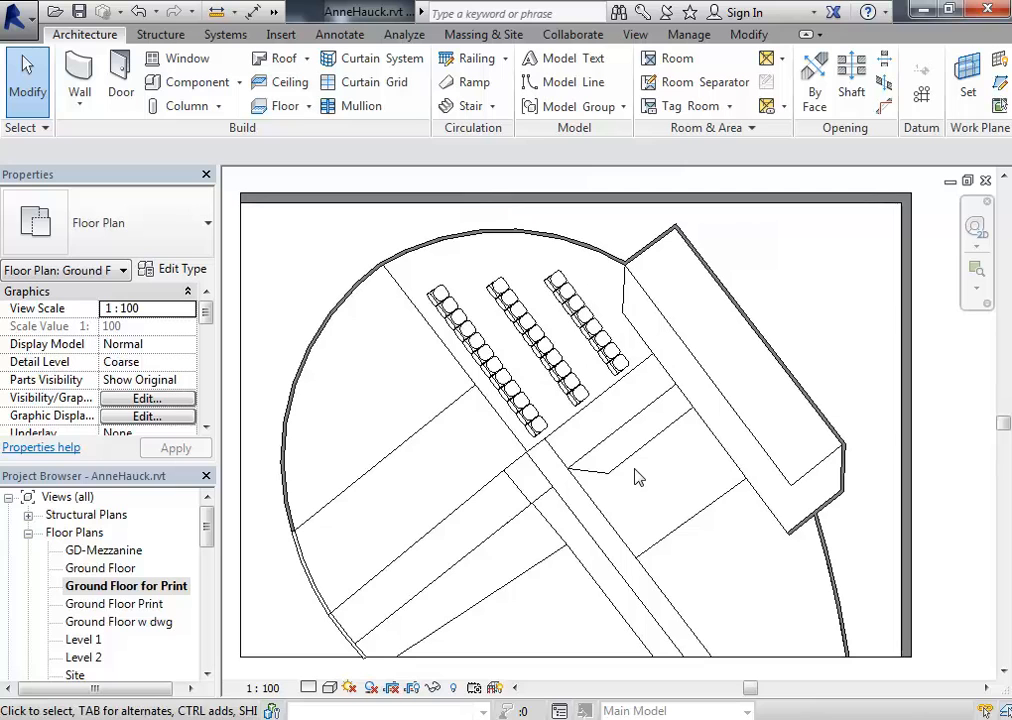
- Turn on Reveal Hidden Elements mode and unhide the section line element
click(453, 689)
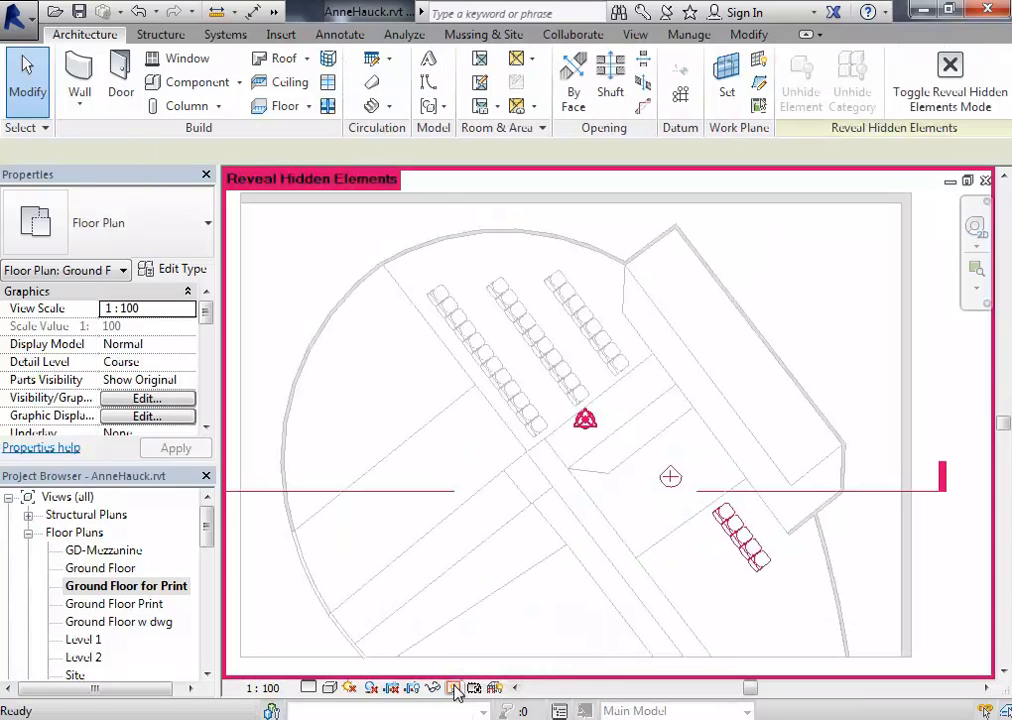
scroll(680, 490, down, 3)
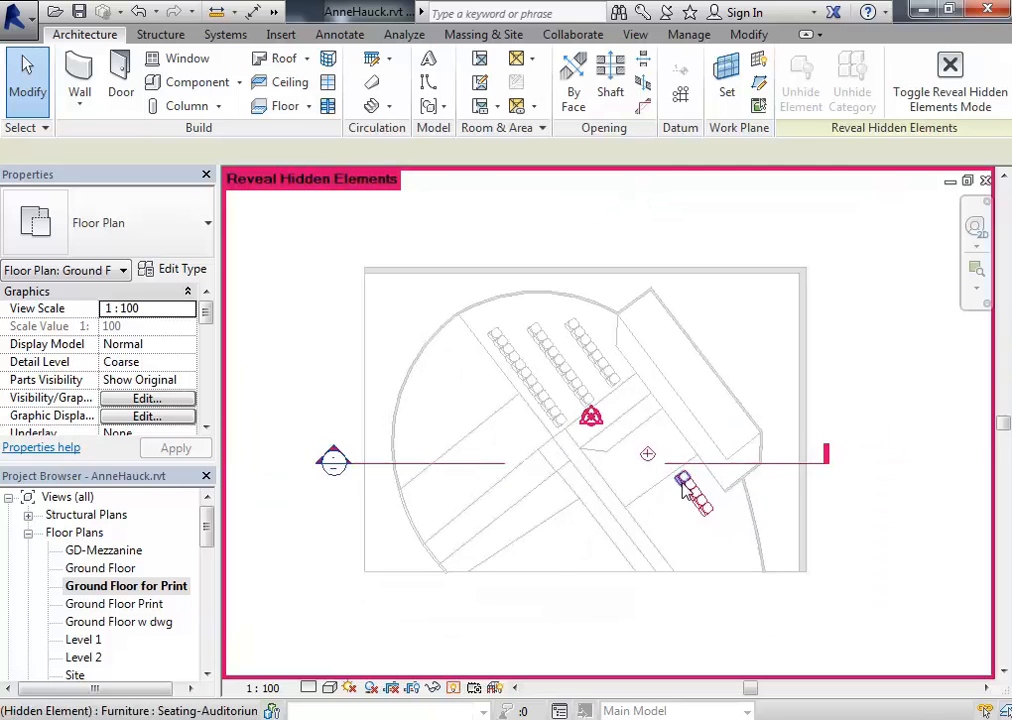
click(780, 476)
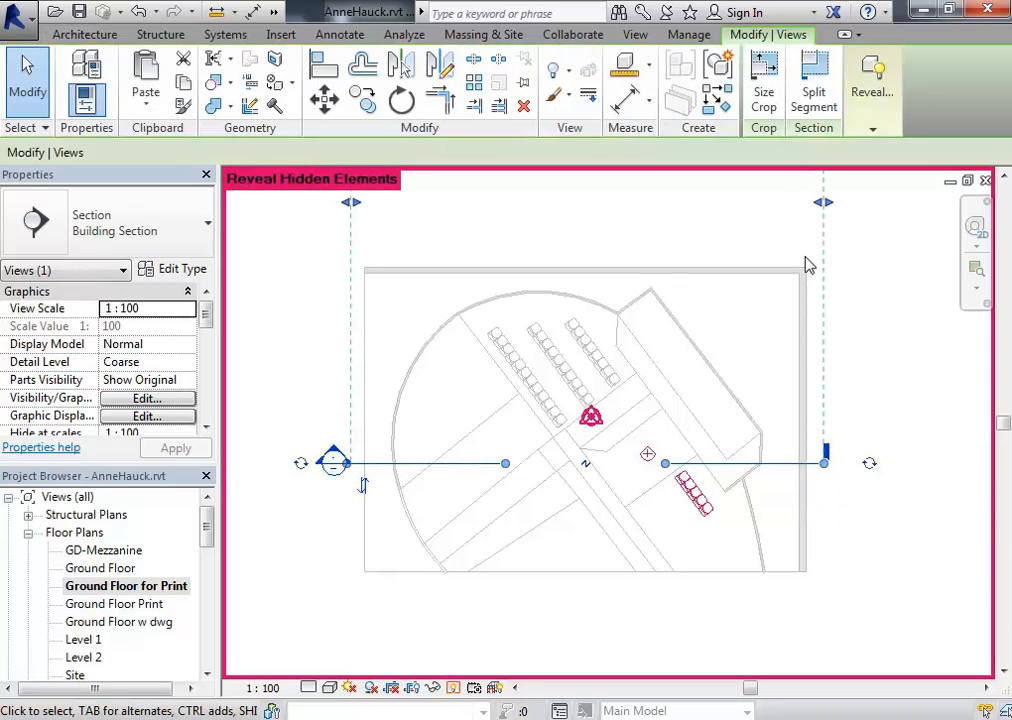
click(865, 88)
right_click(500, 232)
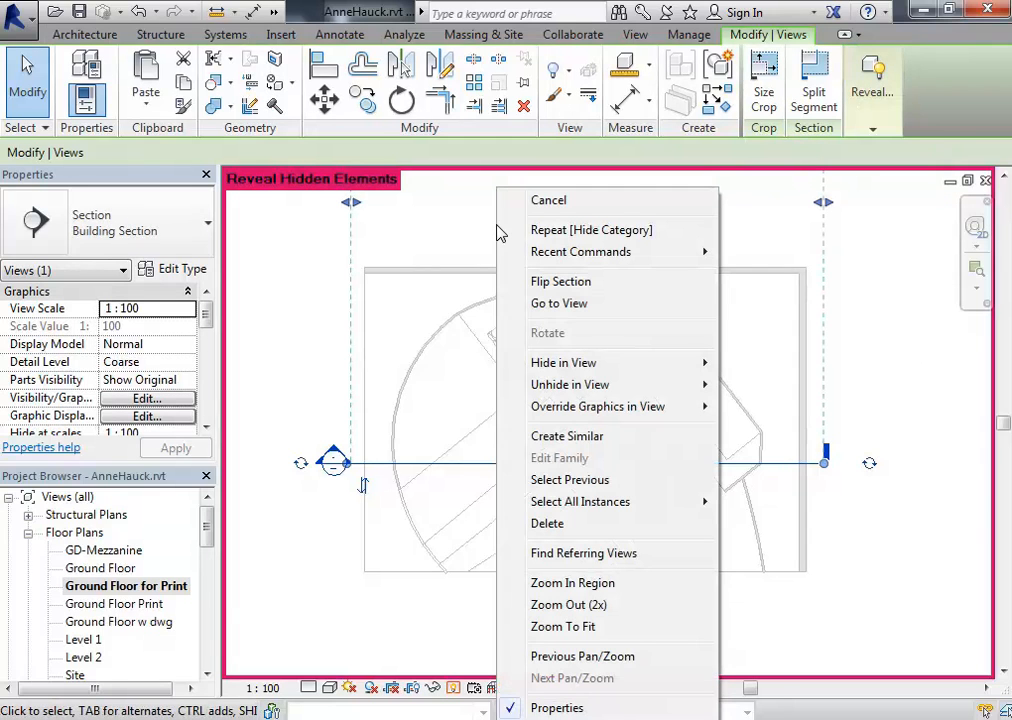
mouse_move(540, 390)
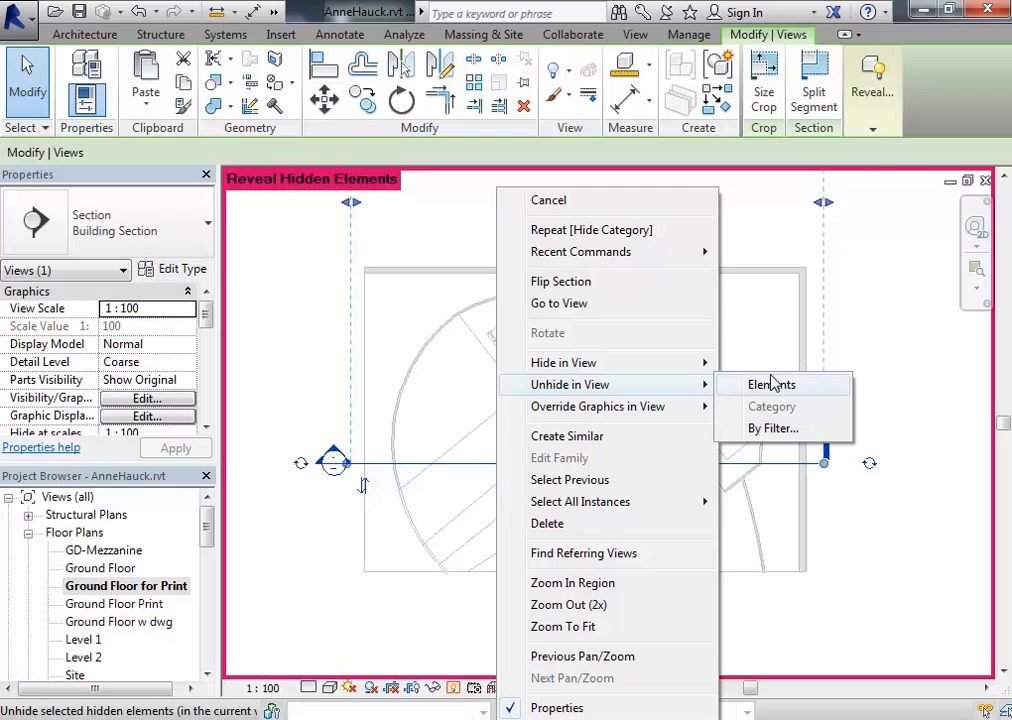
click(871, 98)
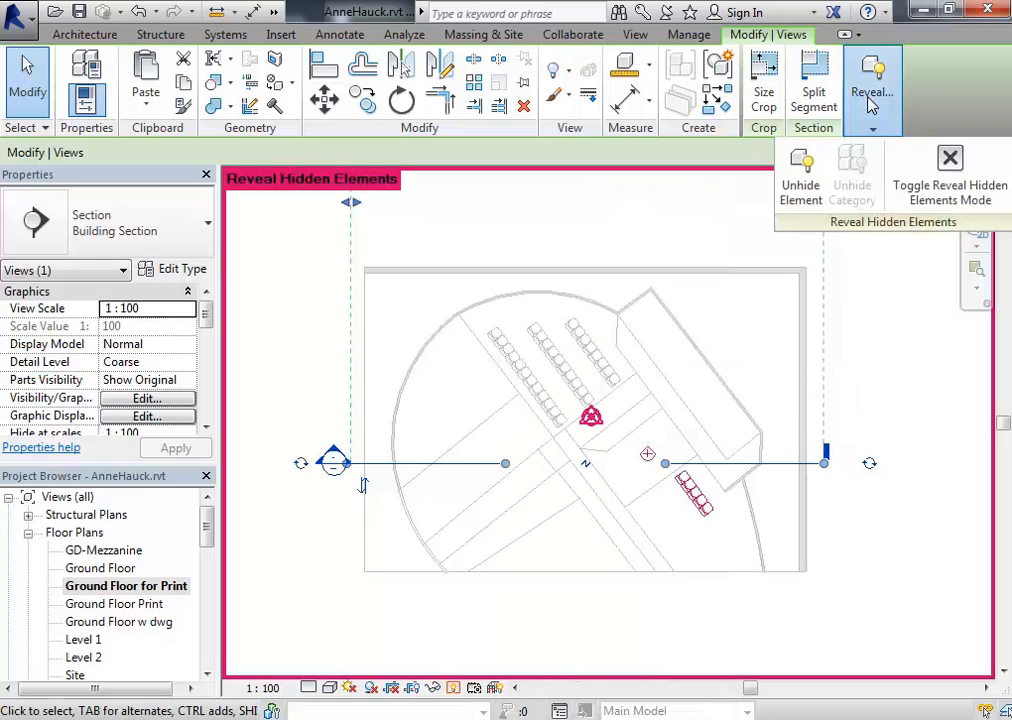
click(797, 196)
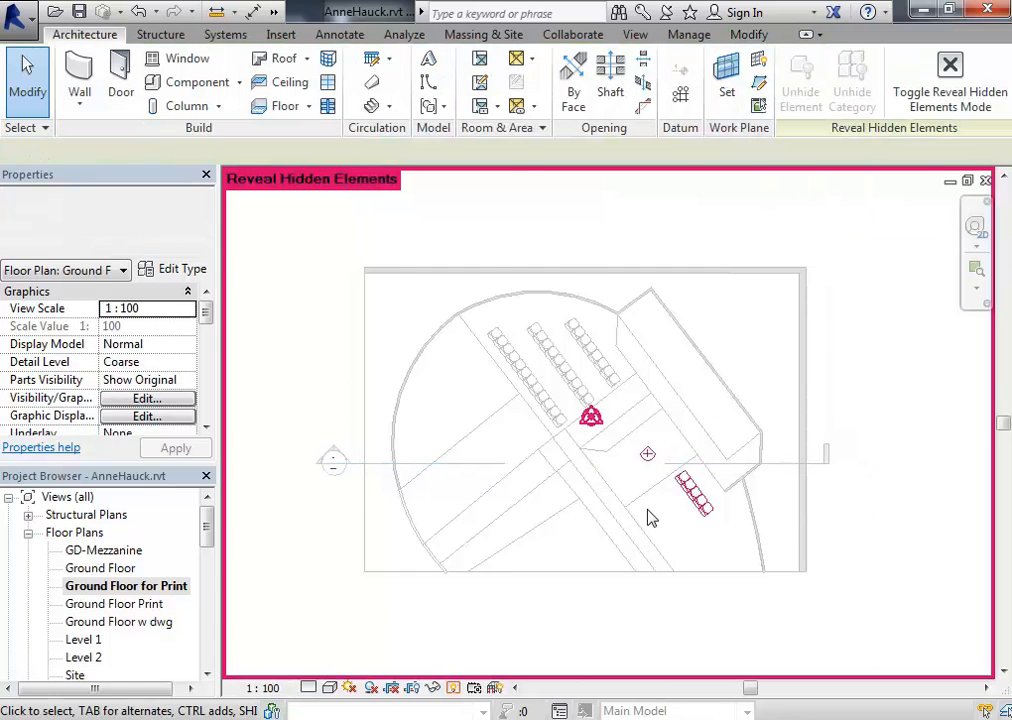
- Select the five hidden auditorium seats and unhide them as elements, then clear the selection
scroll(651, 518, up, 2)
middle_drag(693, 506, 635, 512)
scroll(628, 474, up, 1)
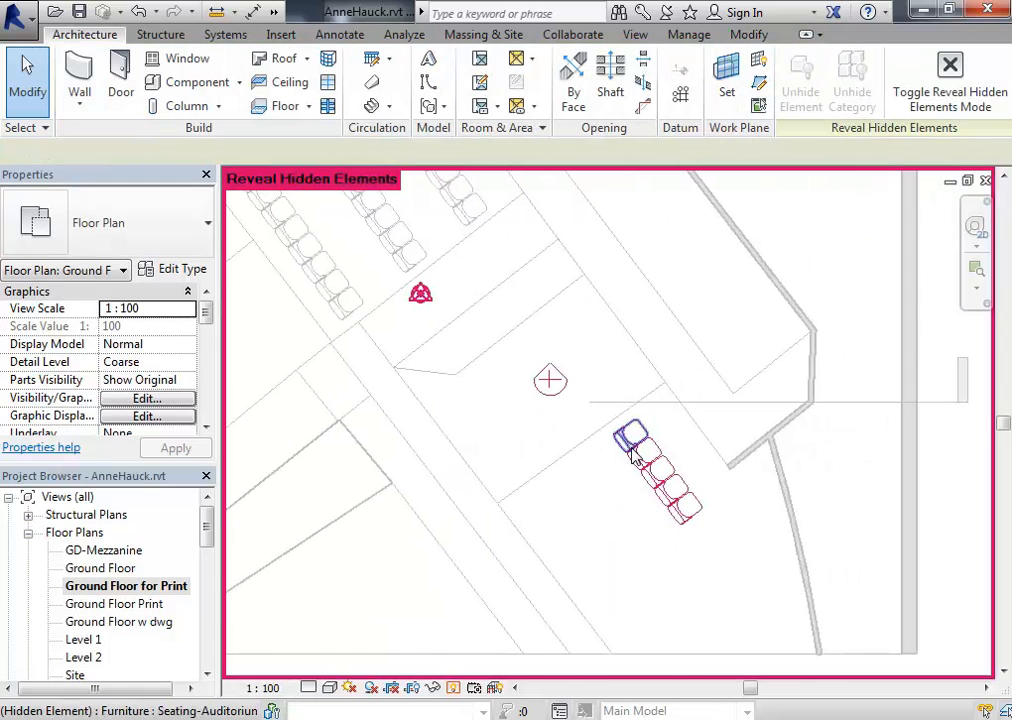
drag(578, 413, 735, 545)
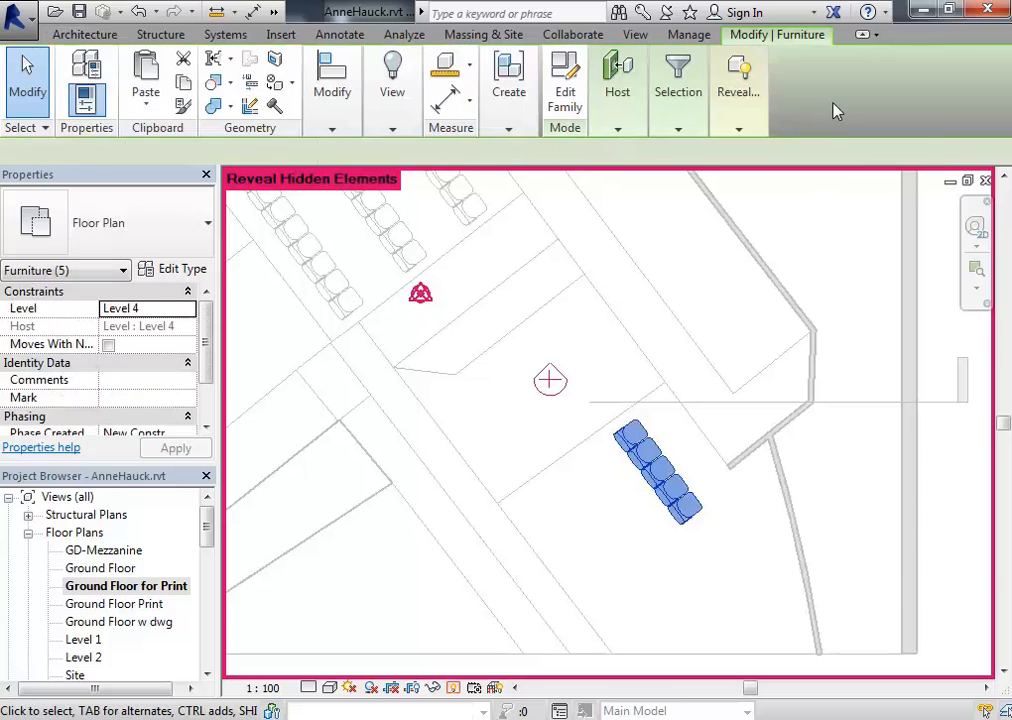
click(738, 128)
click(729, 187)
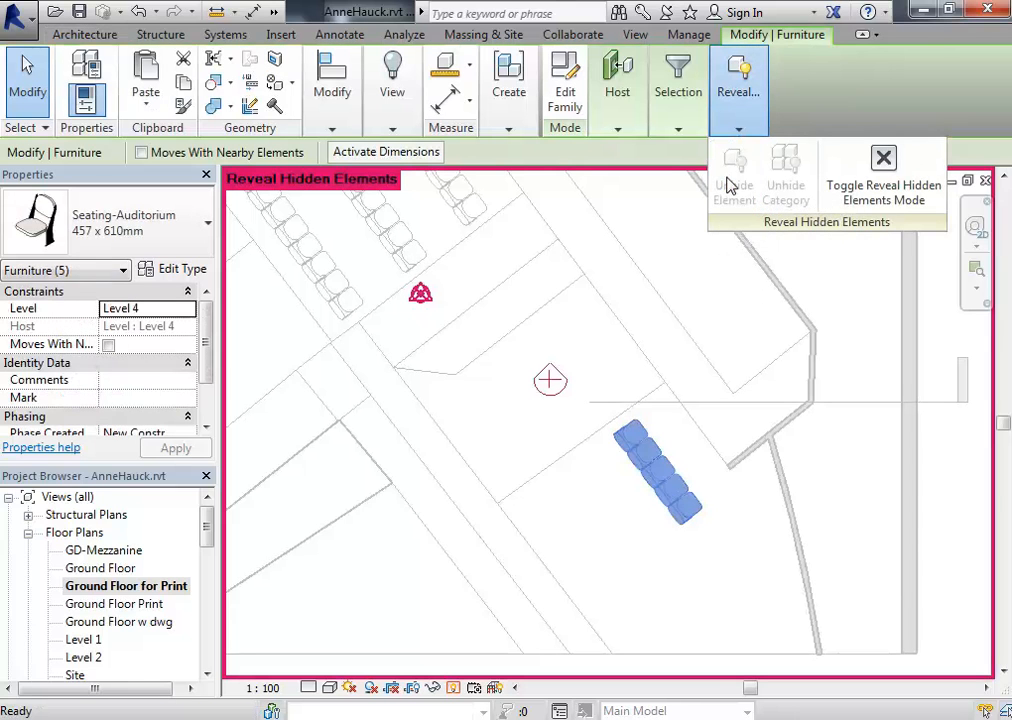
click(592, 542)
- Leave Reveal Hidden Elements mode and bring the whole ground floor plan into view
scroll(545, 465, down, 2)
middle_drag(545, 465, 665, 508)
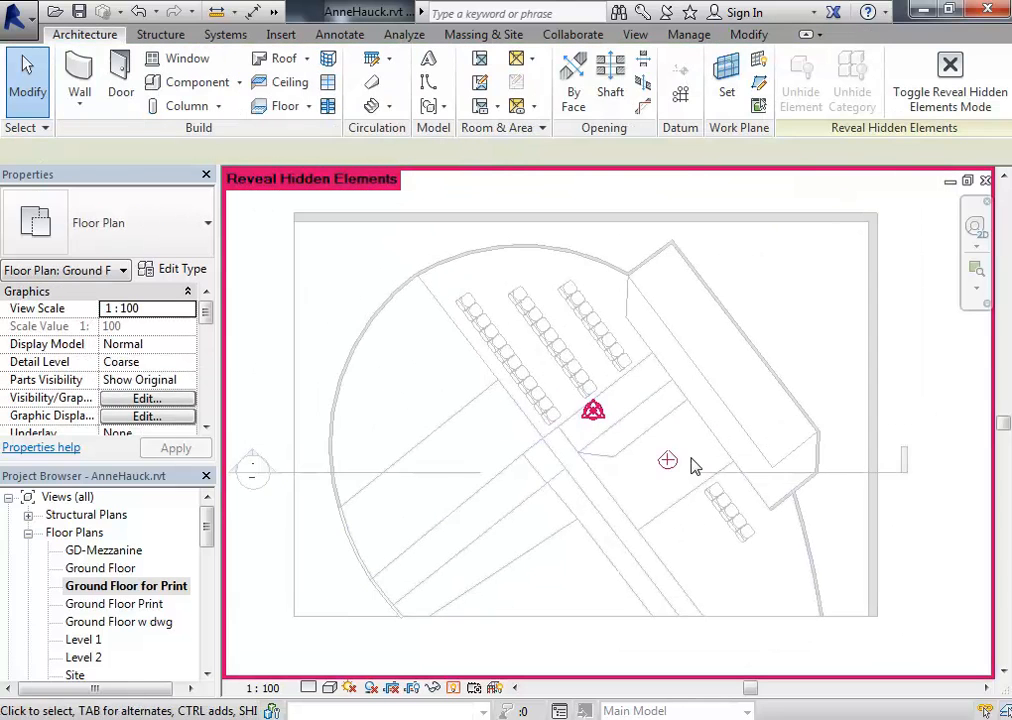
scroll(695, 467, down, 2)
middle_drag(545, 484, 487, 473)
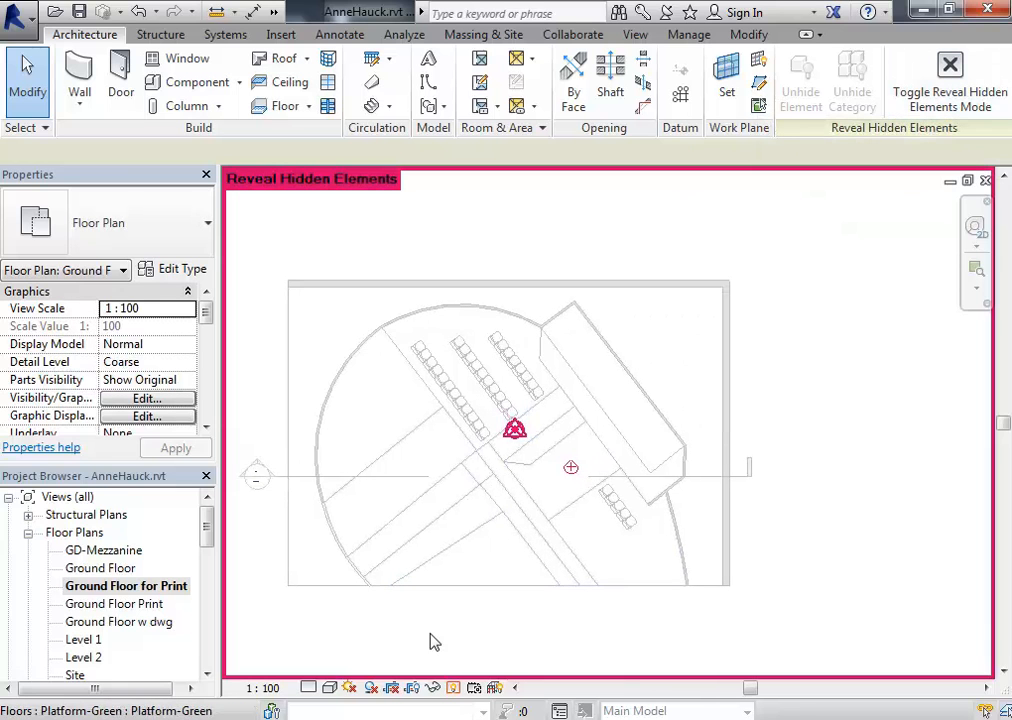
click(453, 688)
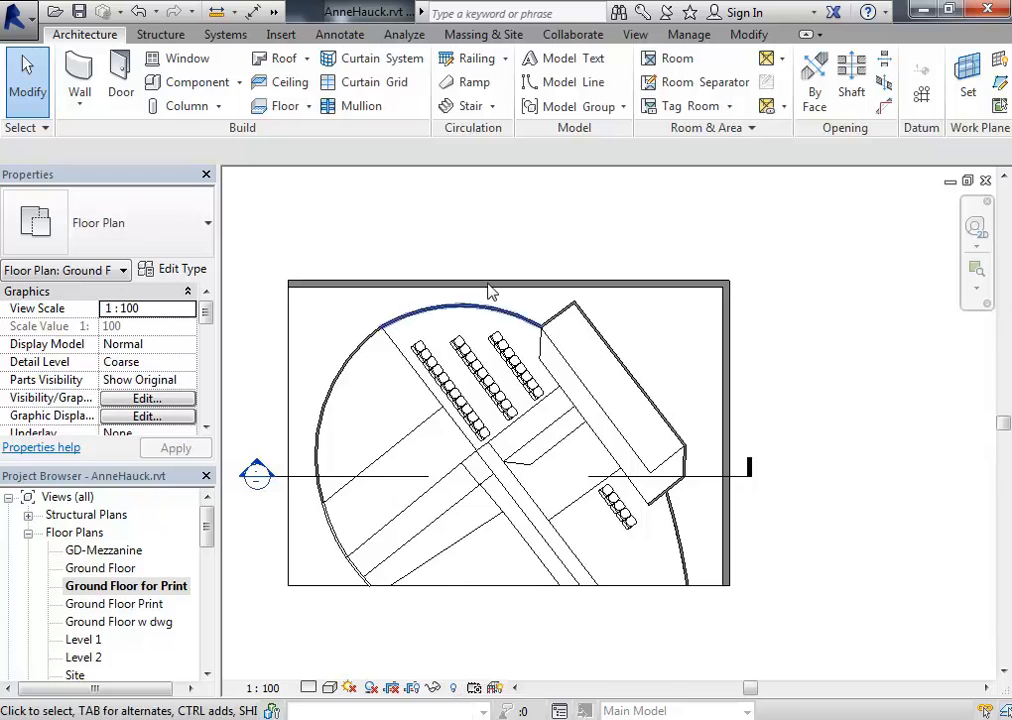
scroll(463, 226, down, 2)
middle_drag(534, 248, 507, 245)
scroll(507, 245, up, 1)
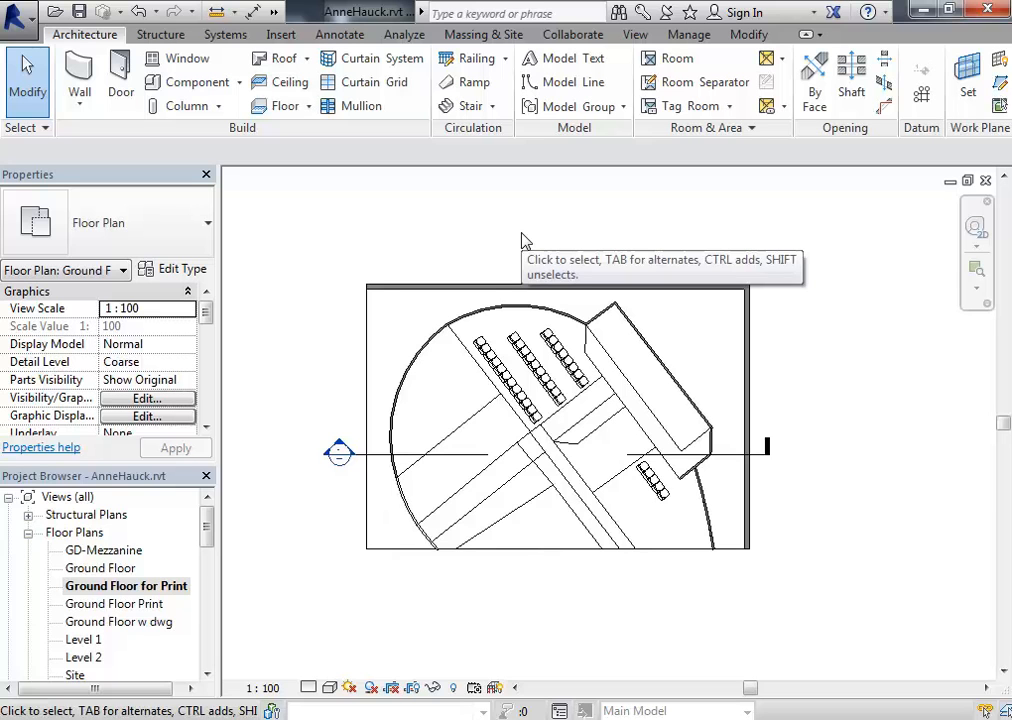
mouse_move(521, 242)
middle_down()
mouse_move(531, 244)
mouse_move(511, 242)
middle_up()
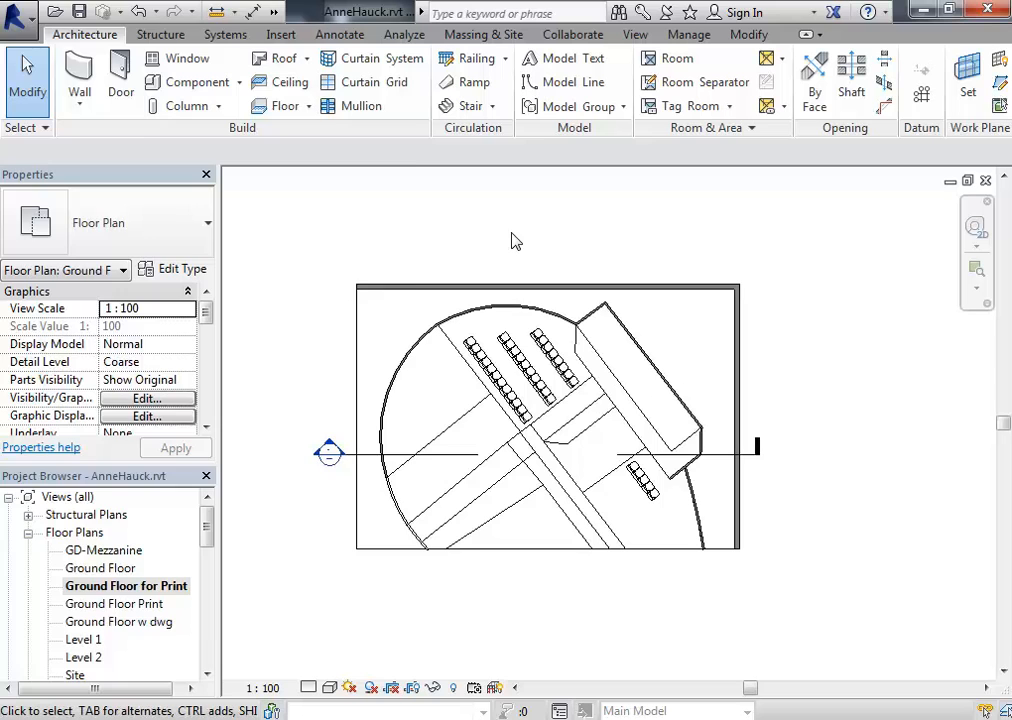
- Start printing the plan and change its print setup to vector processing for hidden lines, without saving the settings for future sessions
click(18, 13)
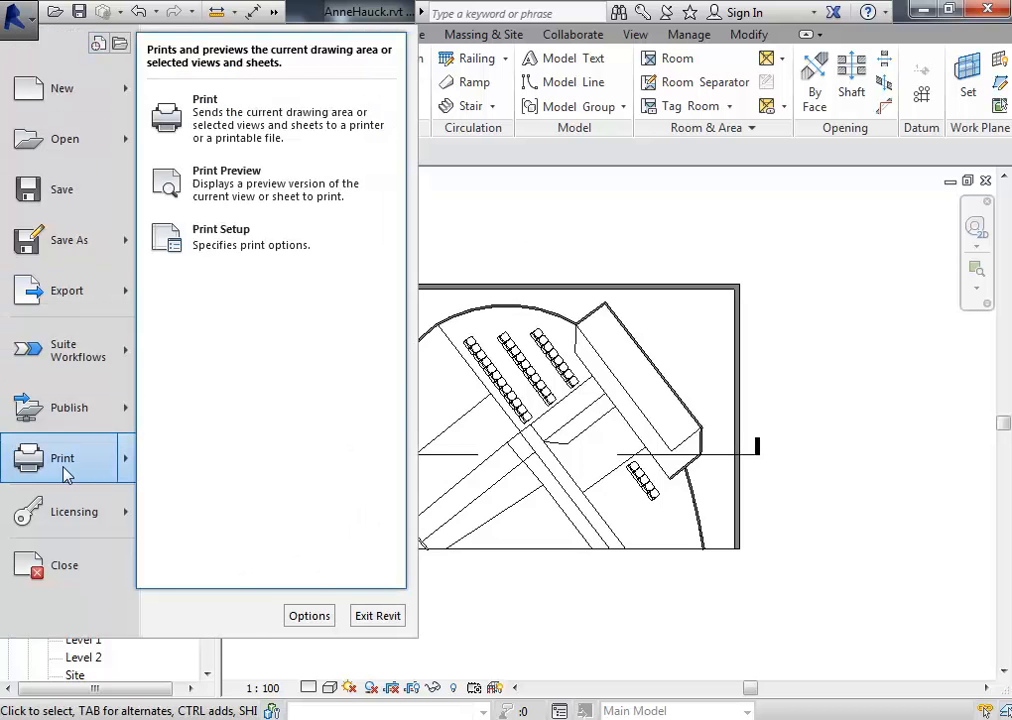
click(64, 470)
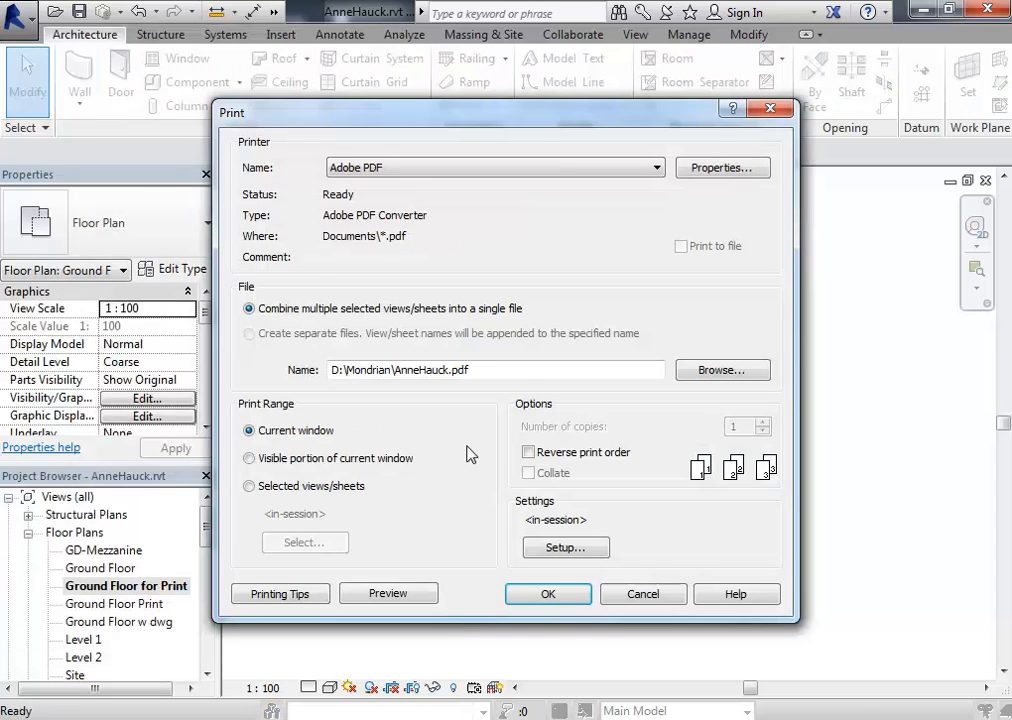
click(580, 551)
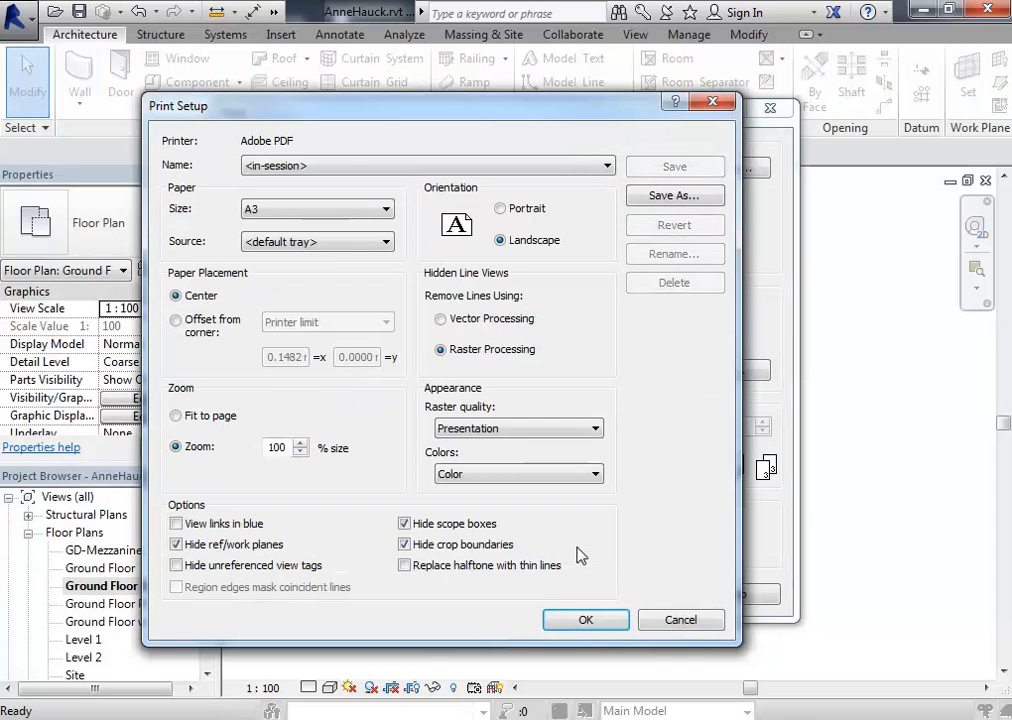
click(455, 324)
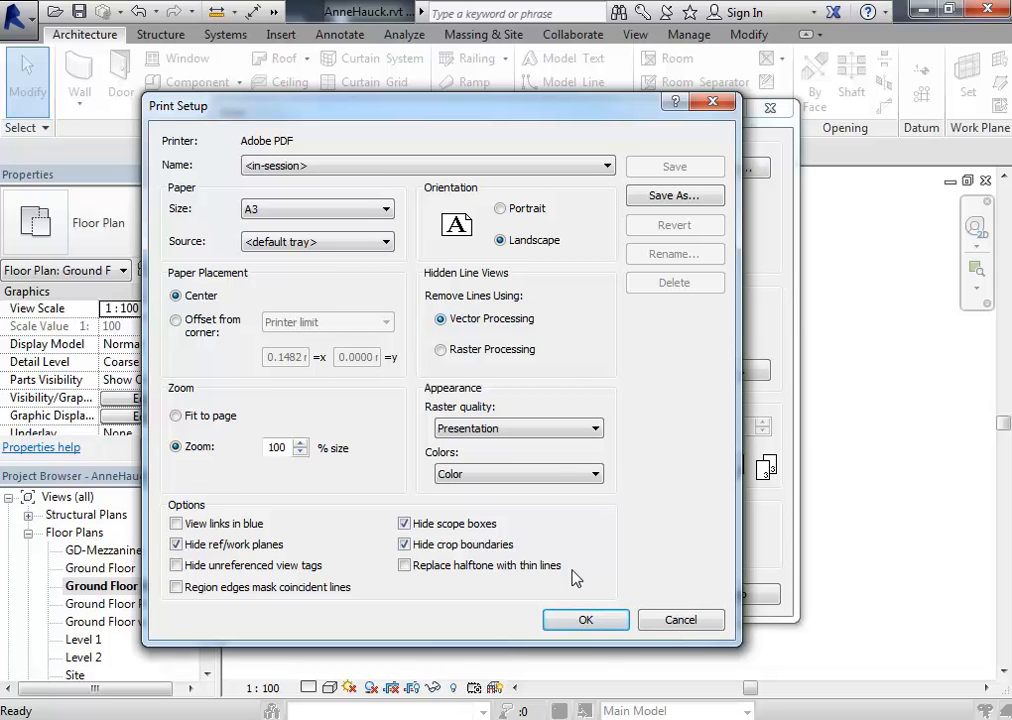
click(586, 622)
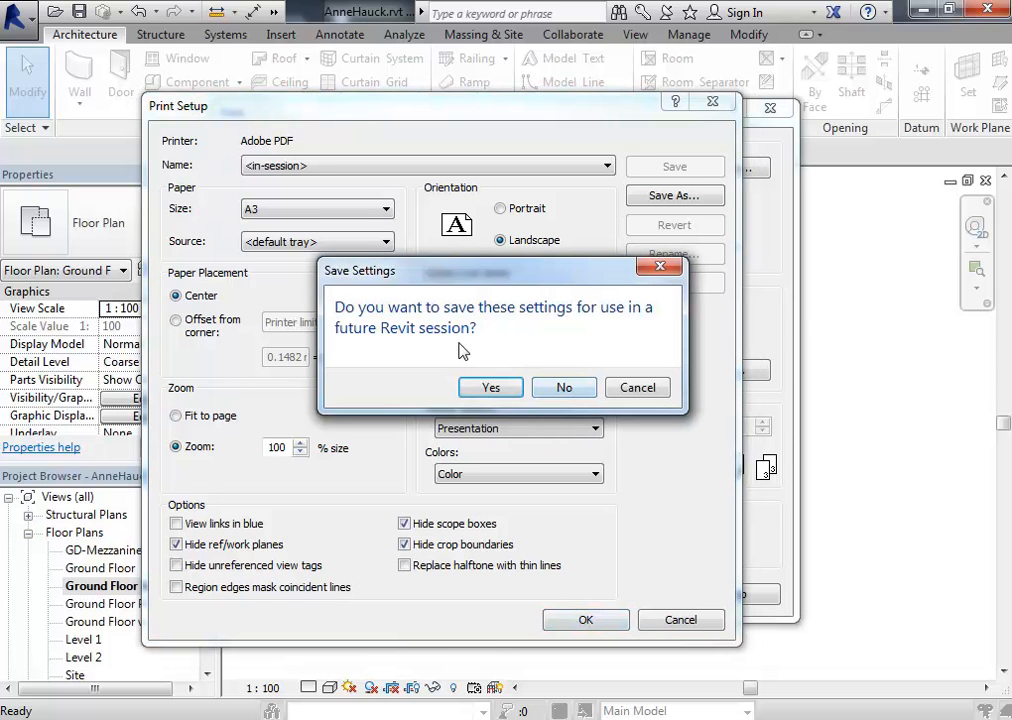
click(562, 387)
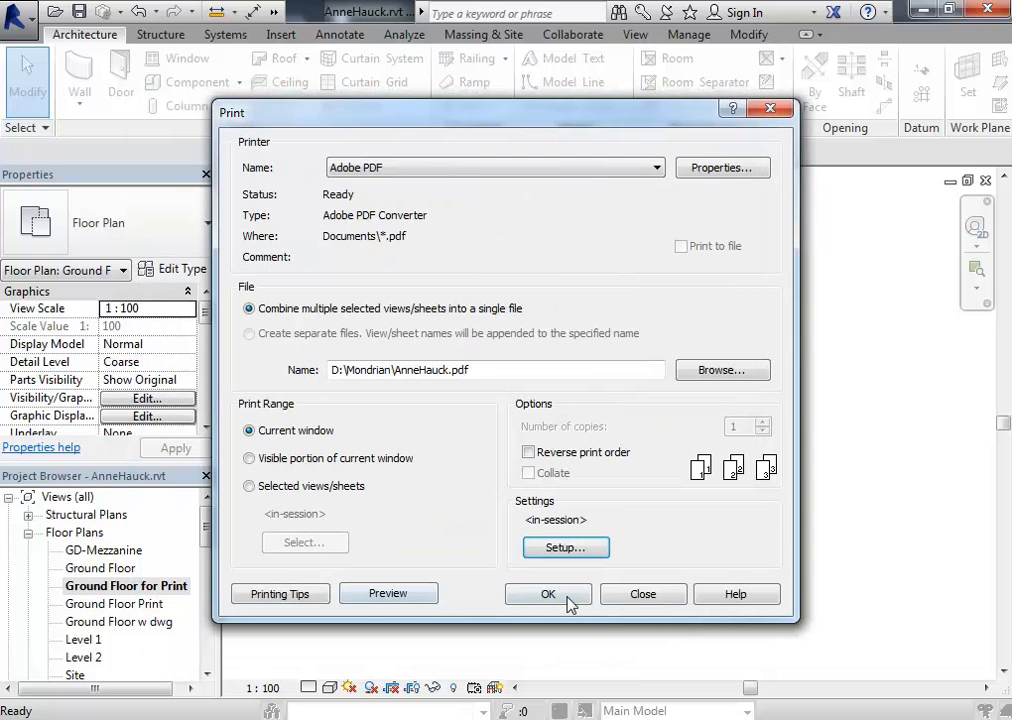
- Preview the plan page and print it to PDF, adding "-Plan" to the end of the proposed file name
click(386, 594)
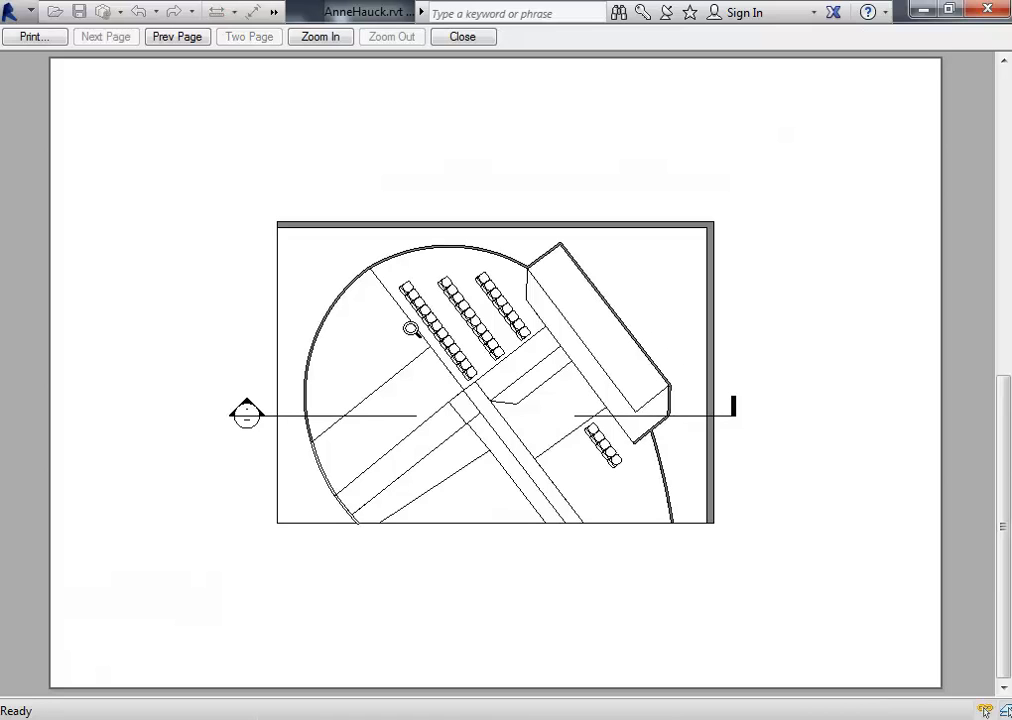
click(33, 37)
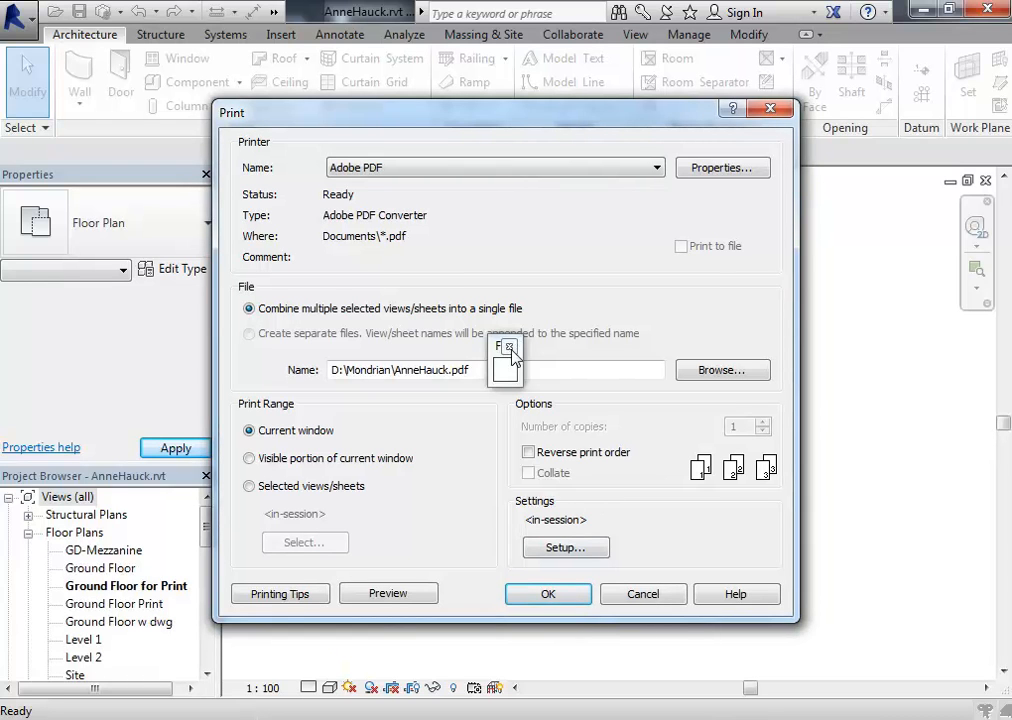
click(549, 596)
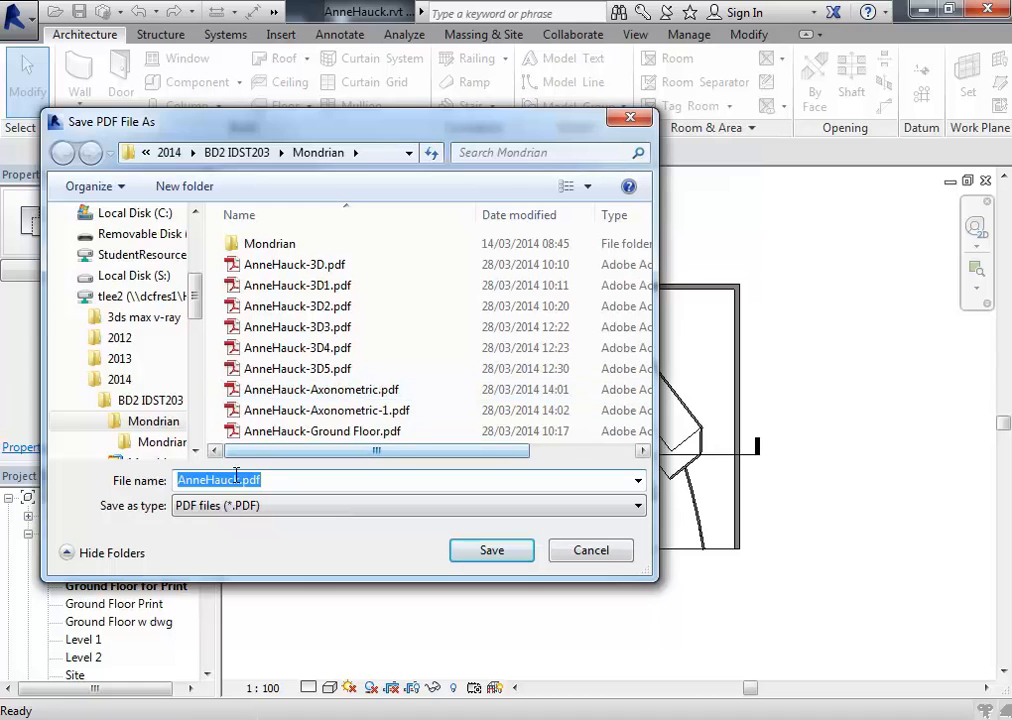
click(239, 480)
text(-Plan)
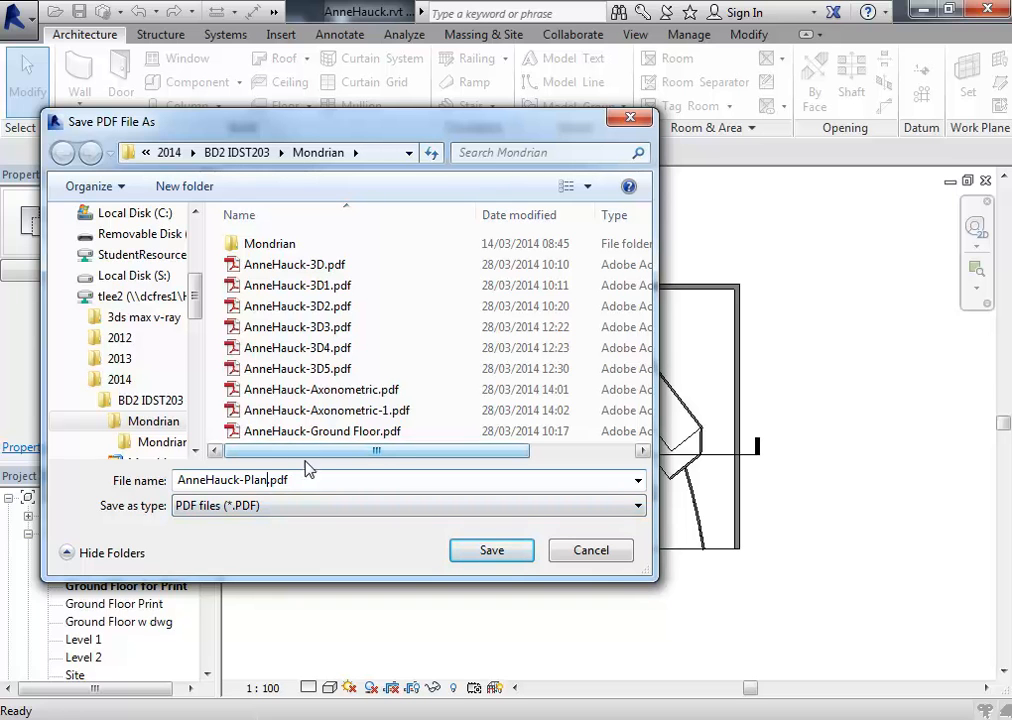
click(492, 551)
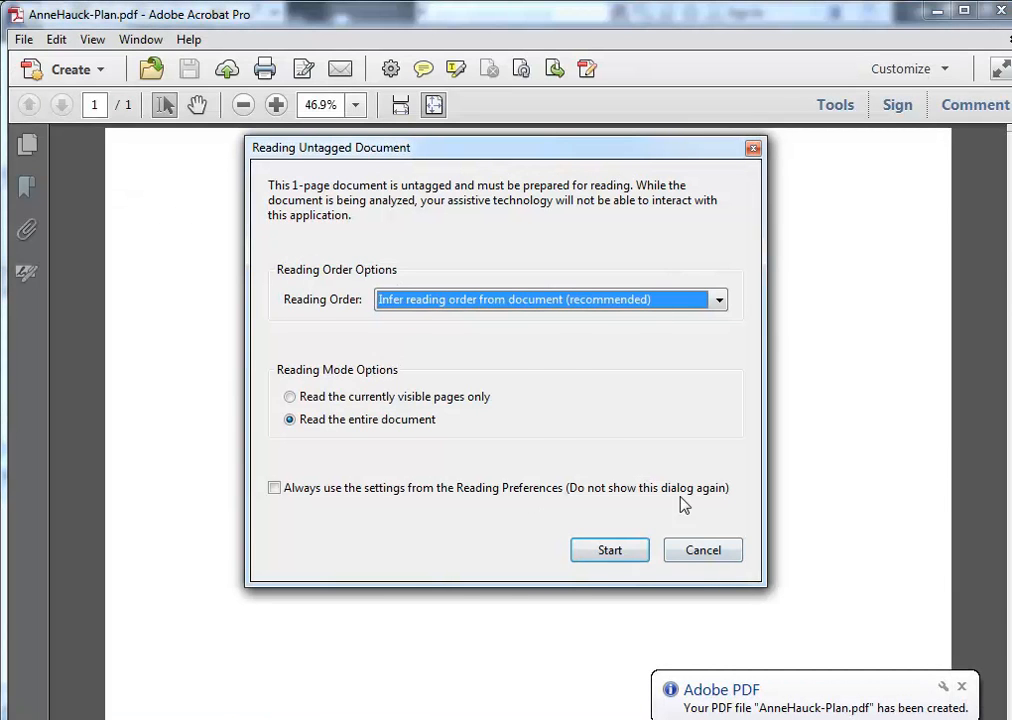
- Dismiss the reading prompt and creation notice, and examine the line weights and walls of the plan in the PDF
click(702, 553)
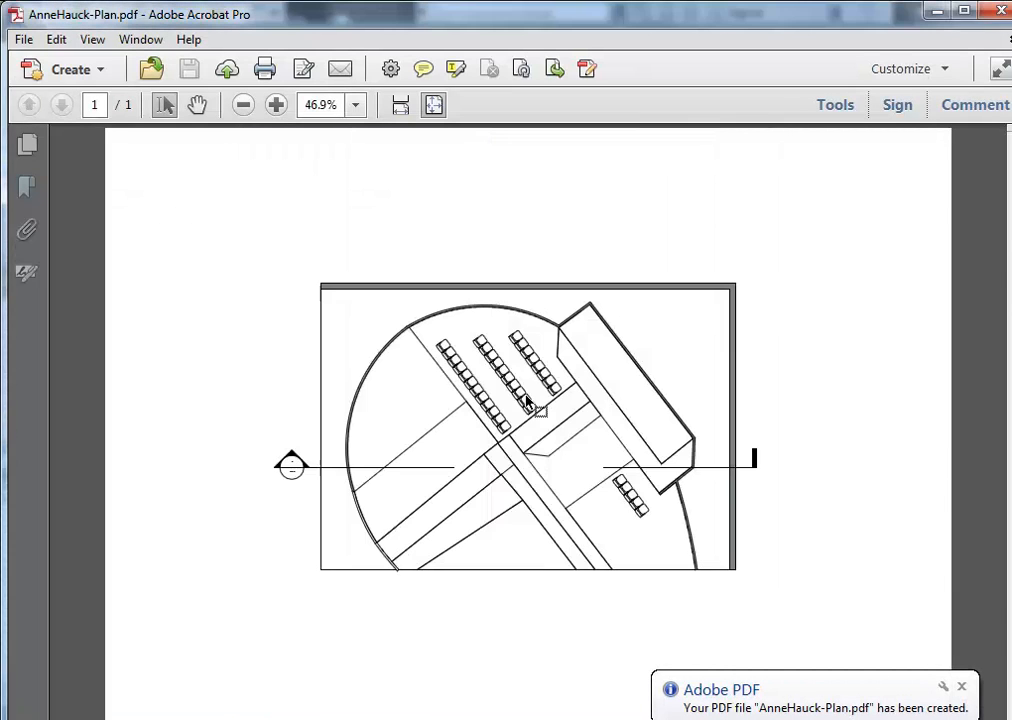
click(961, 686)
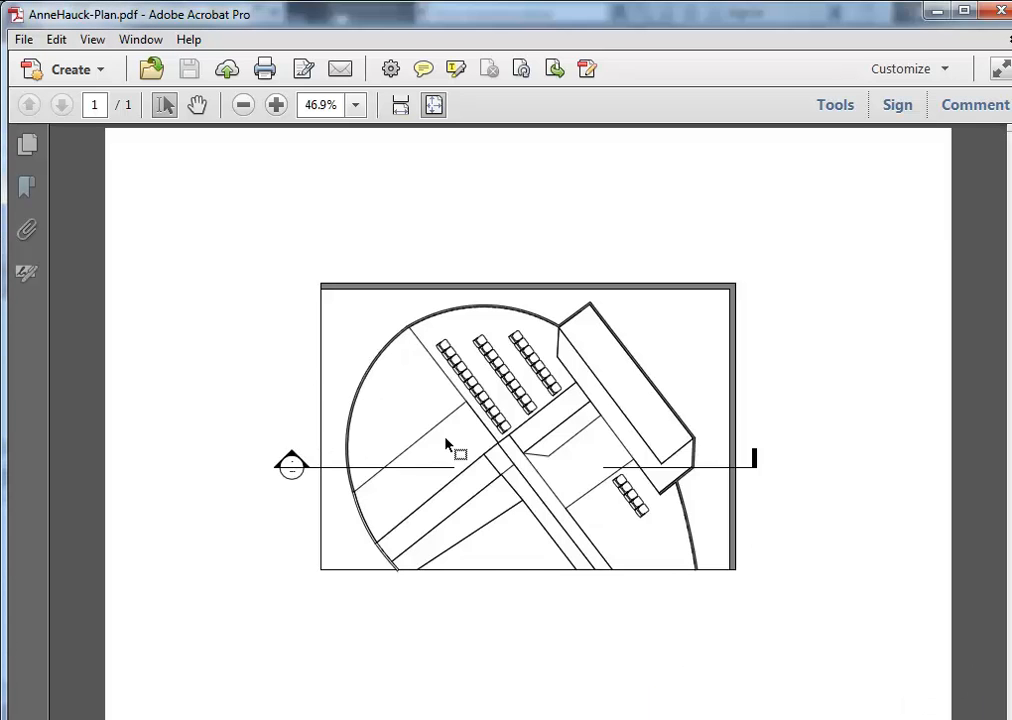
ctrl+scroll(548, 380, up, 3)
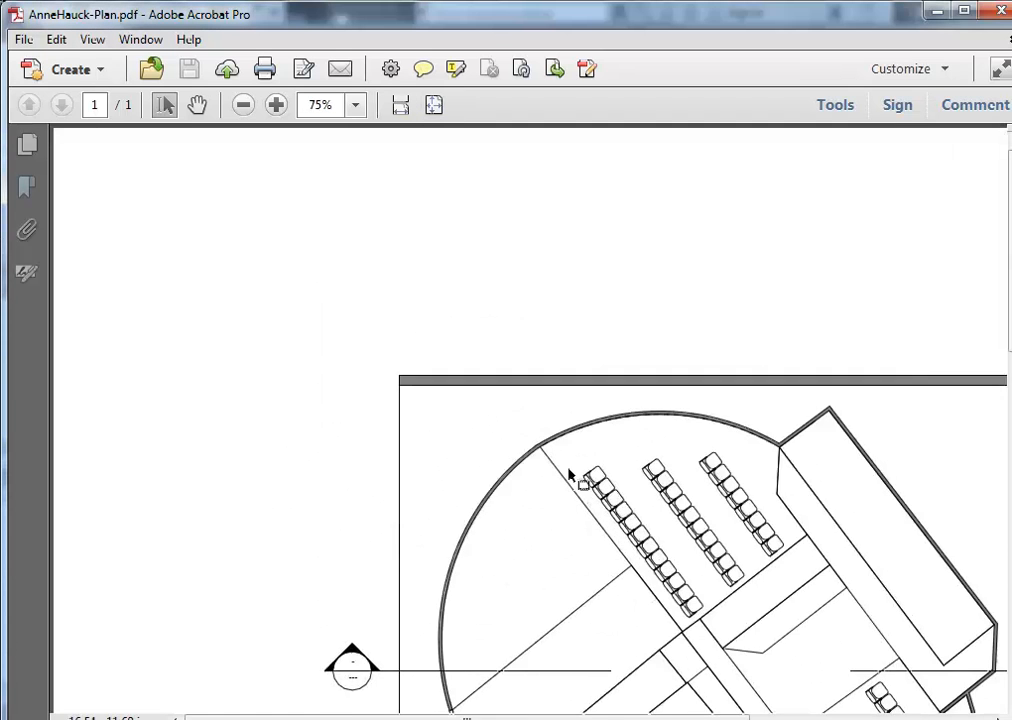
scroll(636, 488, down, 3)
drag(594, 716, 784, 716)
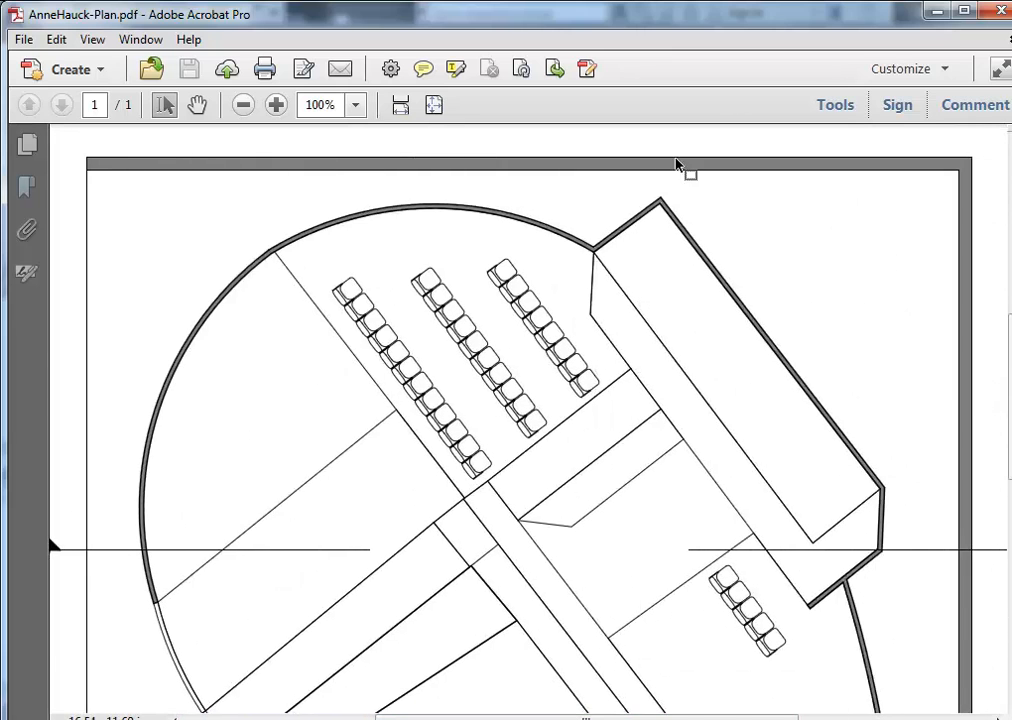
ctrl+scroll(660, 199, up, 4)
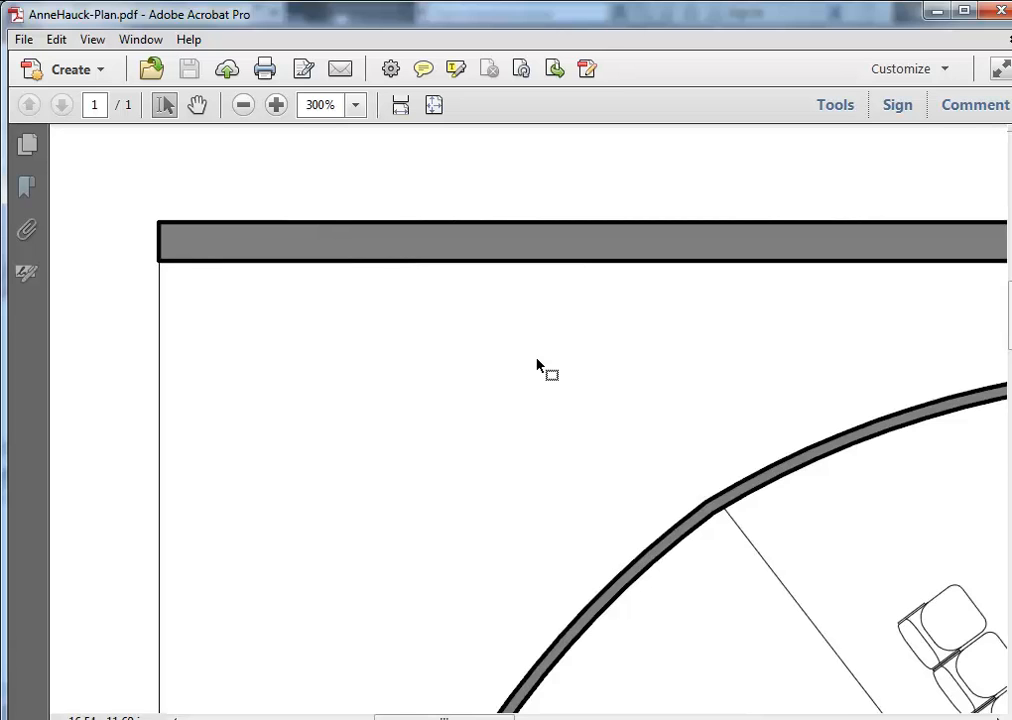
drag(445, 716, 669, 716)
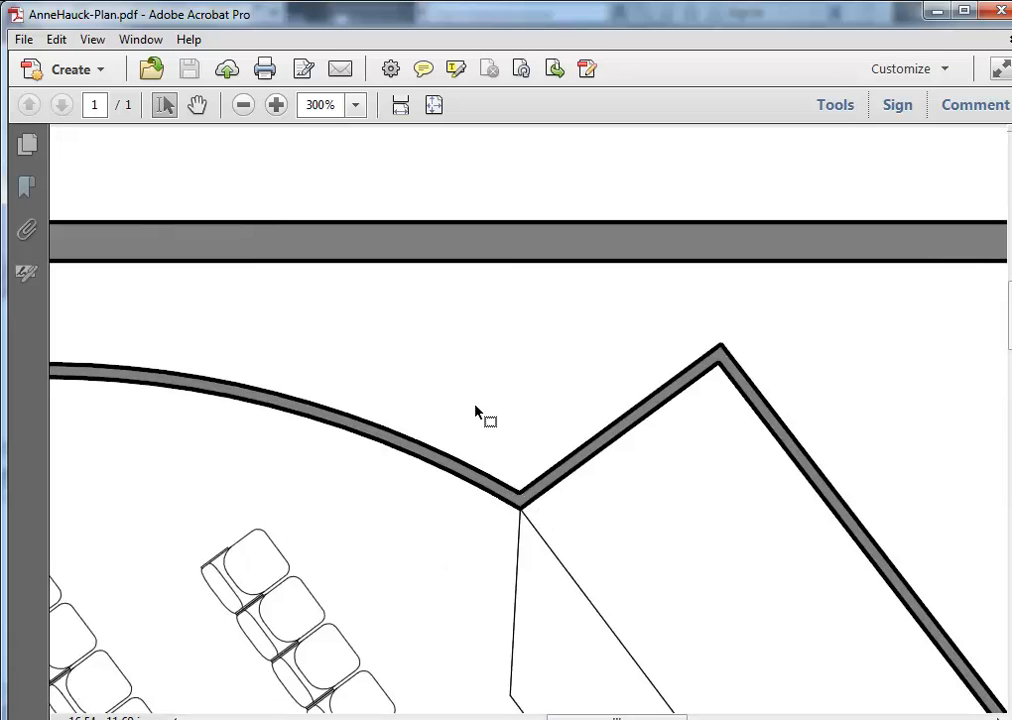
ctrl+scroll(475, 413, down, 8)
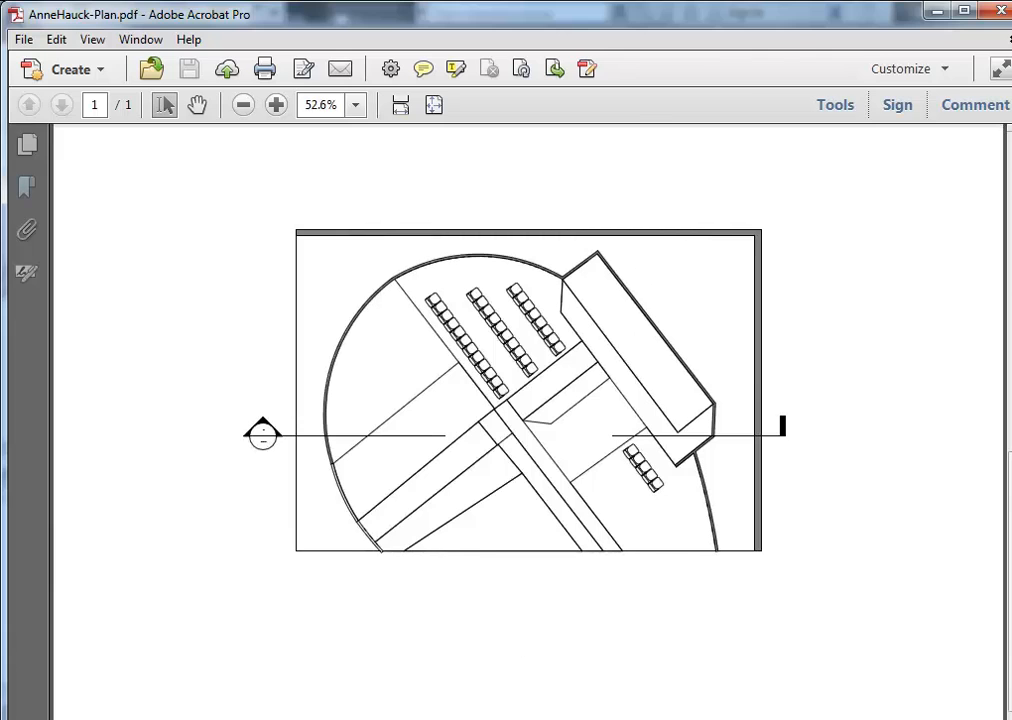
- Switch back to Revit and open the South building elevation
key(alt+Tab)
drag(207, 530, 208, 607)
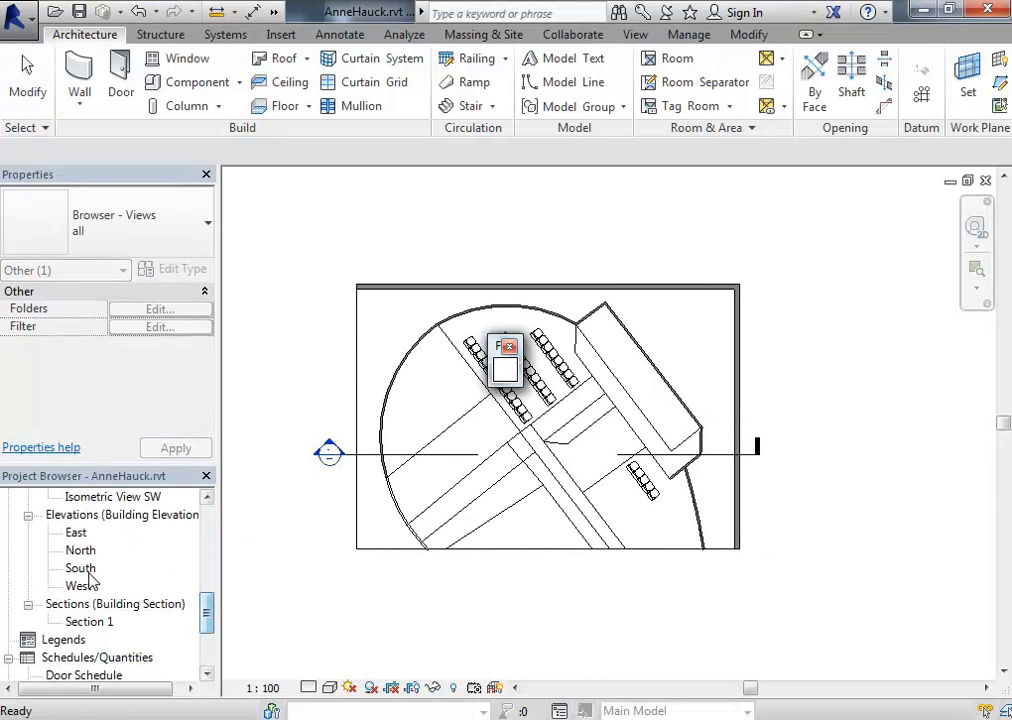
double_click(82, 568)
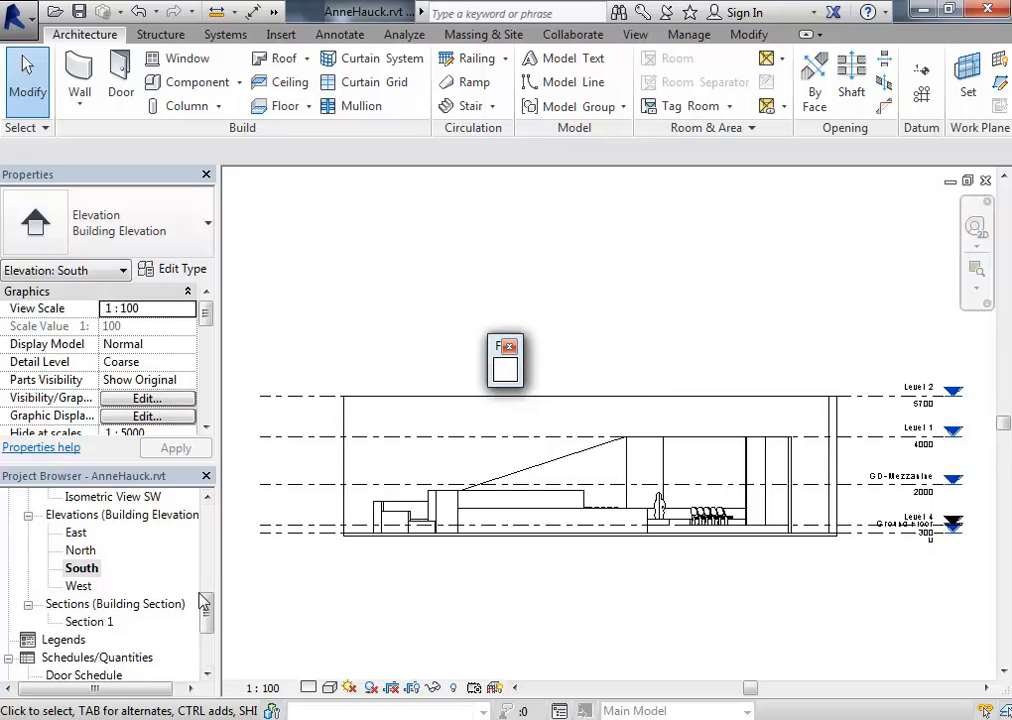
- Open the Isometric View SW 3D view and close the small floating window covering the model
drag(208, 607, 207, 574)
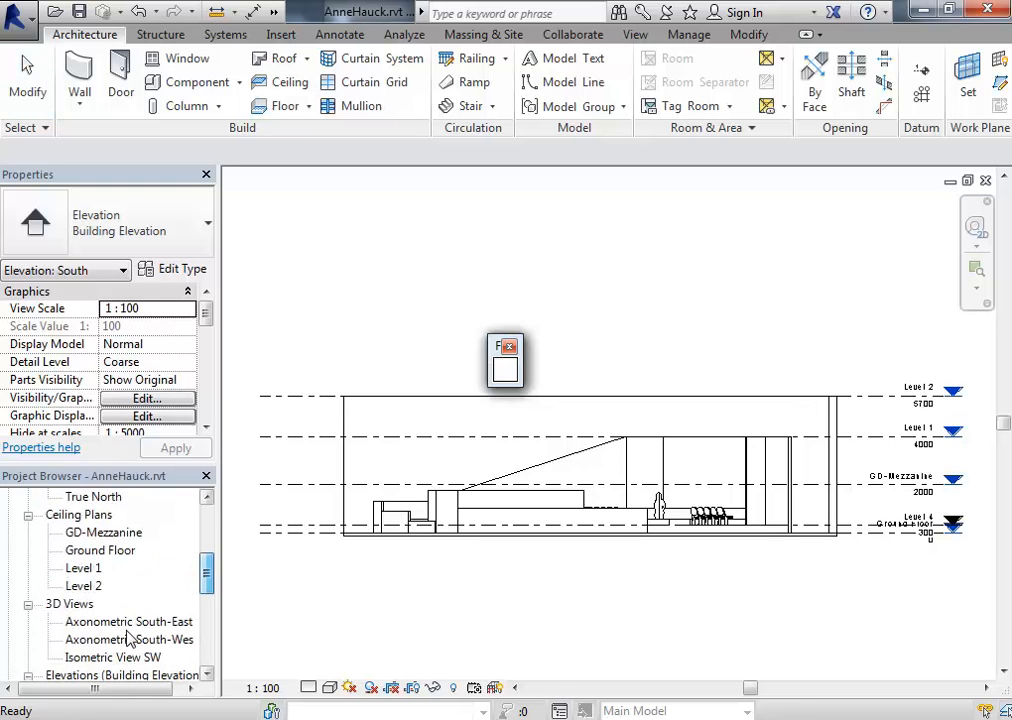
double_click(113, 657)
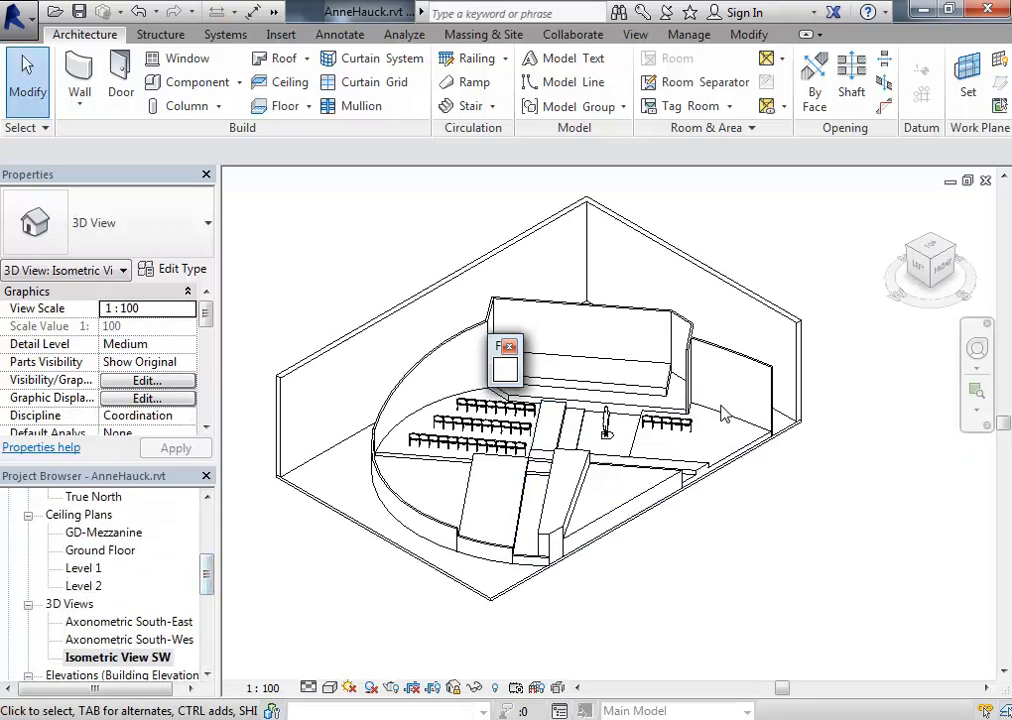
click(509, 346)
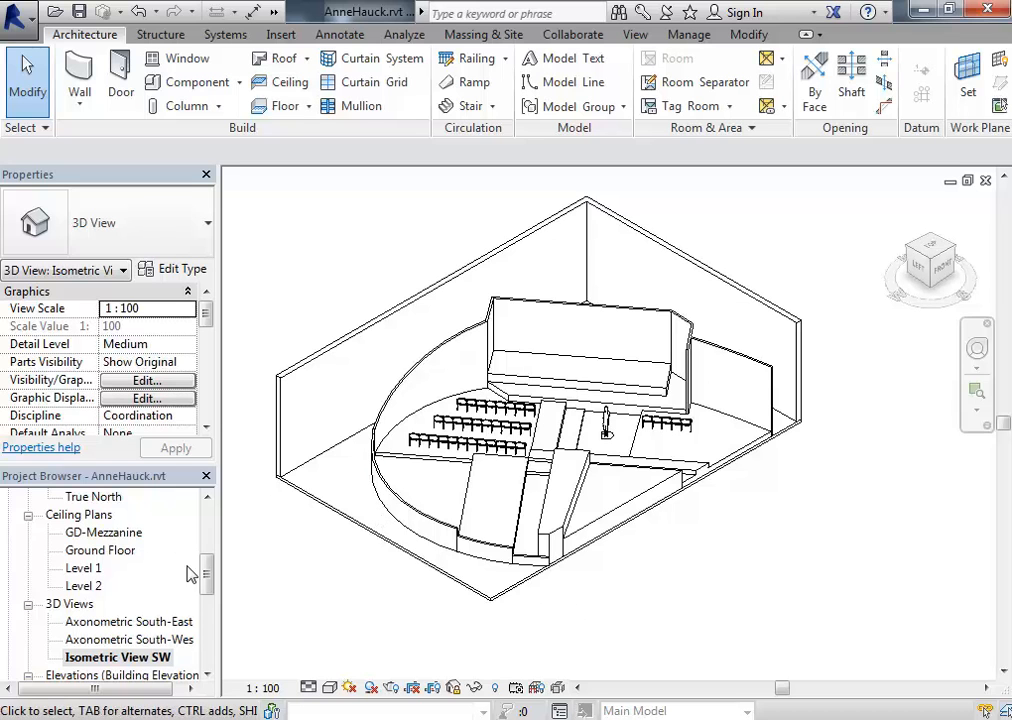
- View the South elevation and the North elevation for comparison, fitting the North drawing in the view
scroll(190, 572, down, 4)
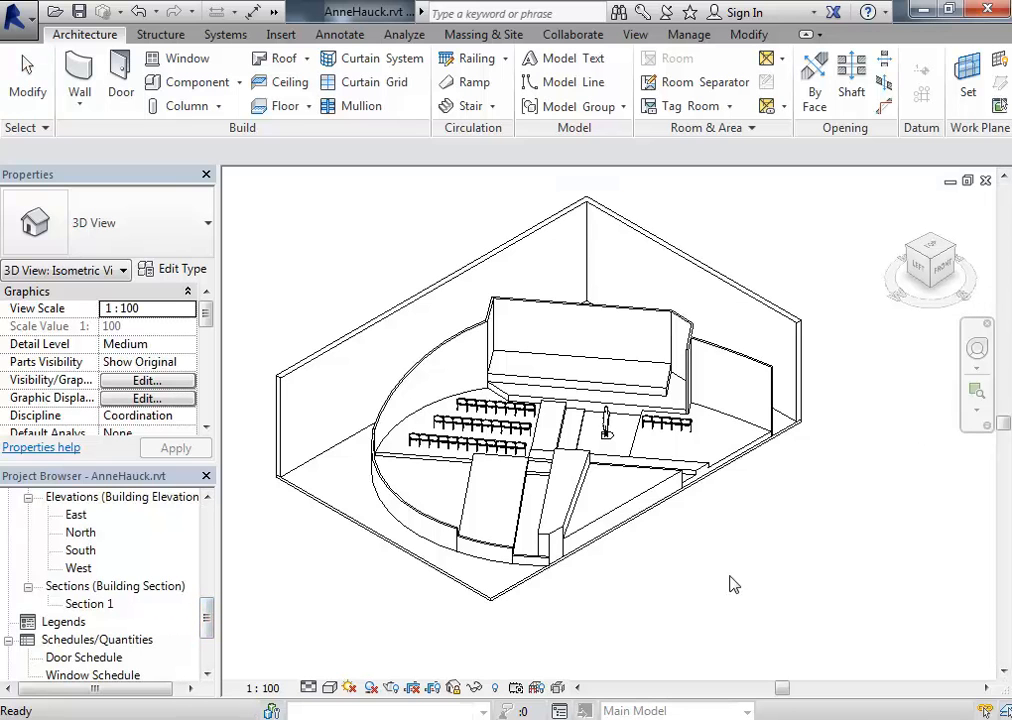
double_click(82, 550)
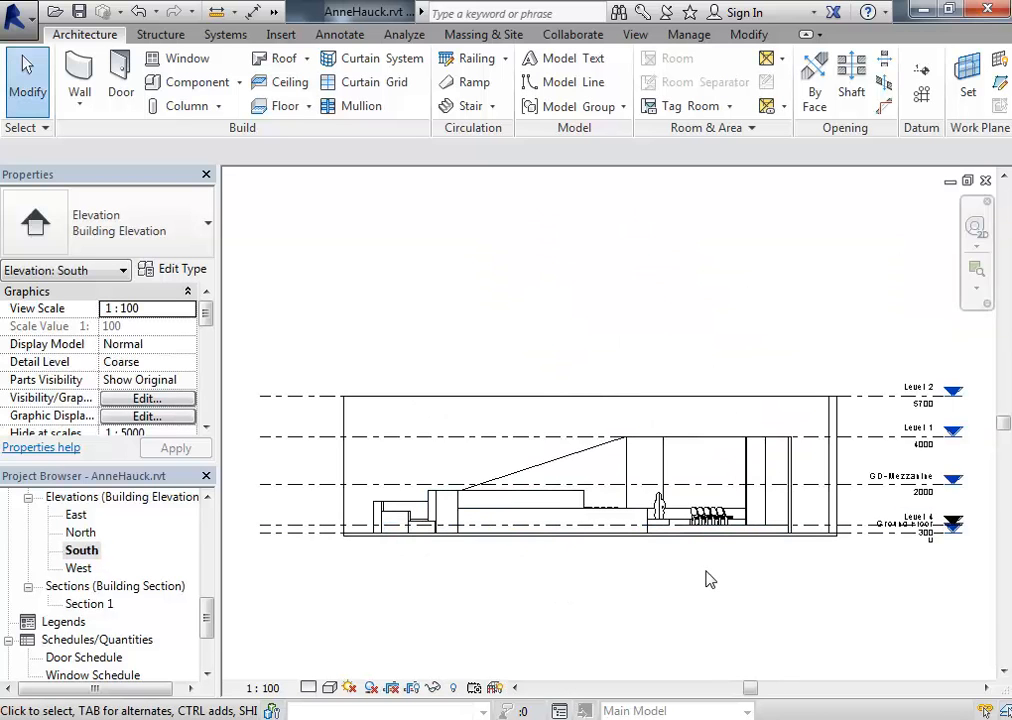
double_click(82, 533)
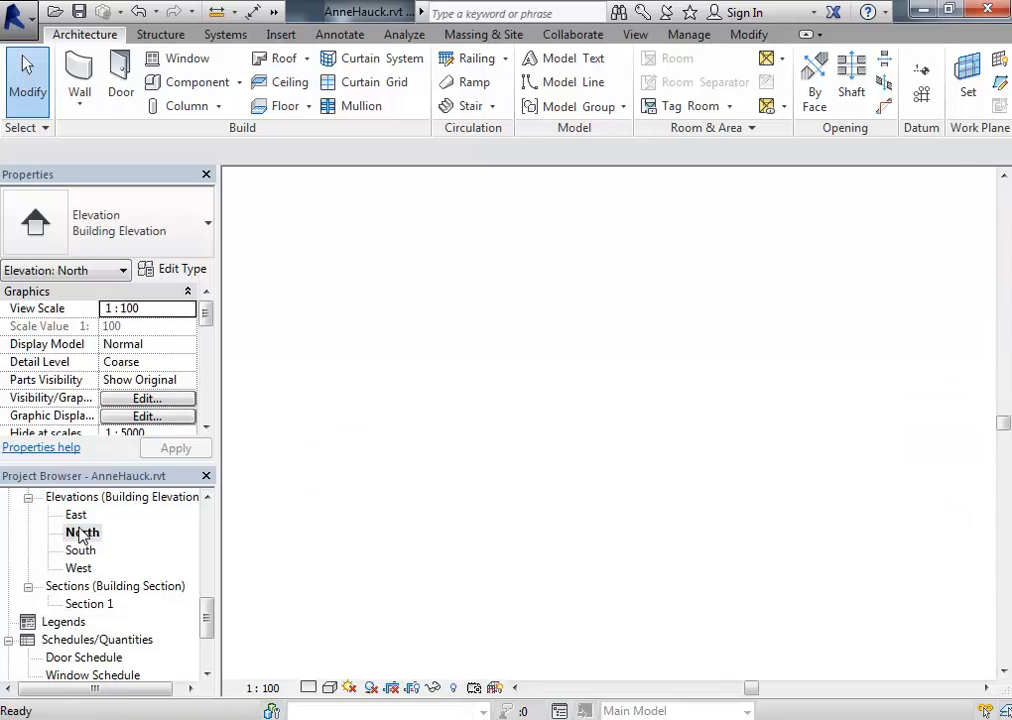
right_click(515, 319)
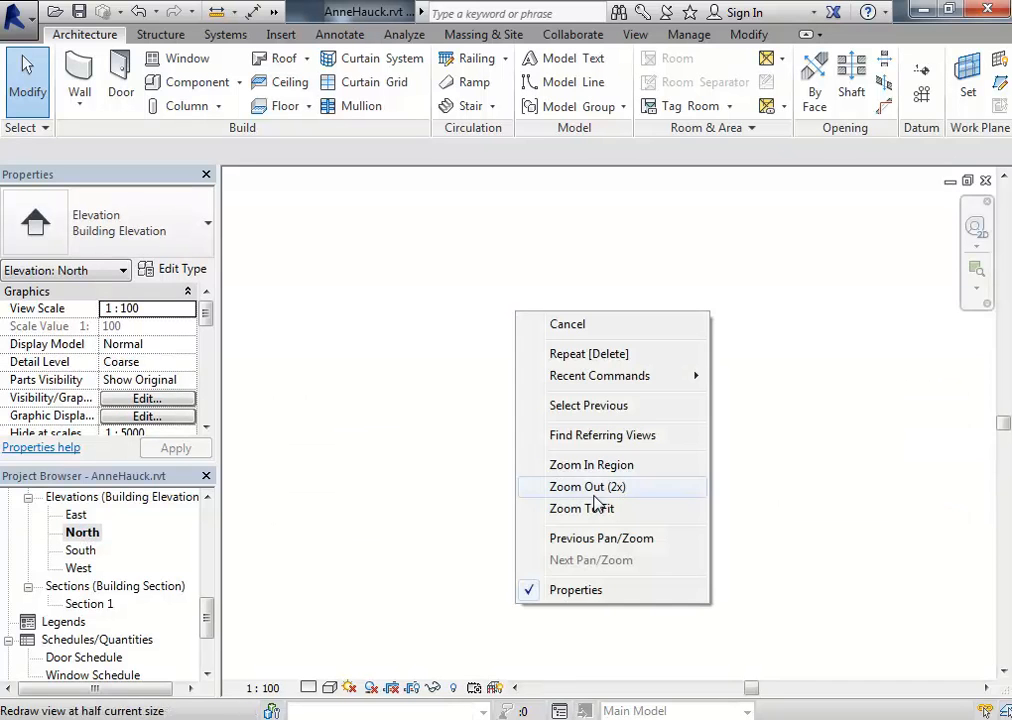
click(537, 514)
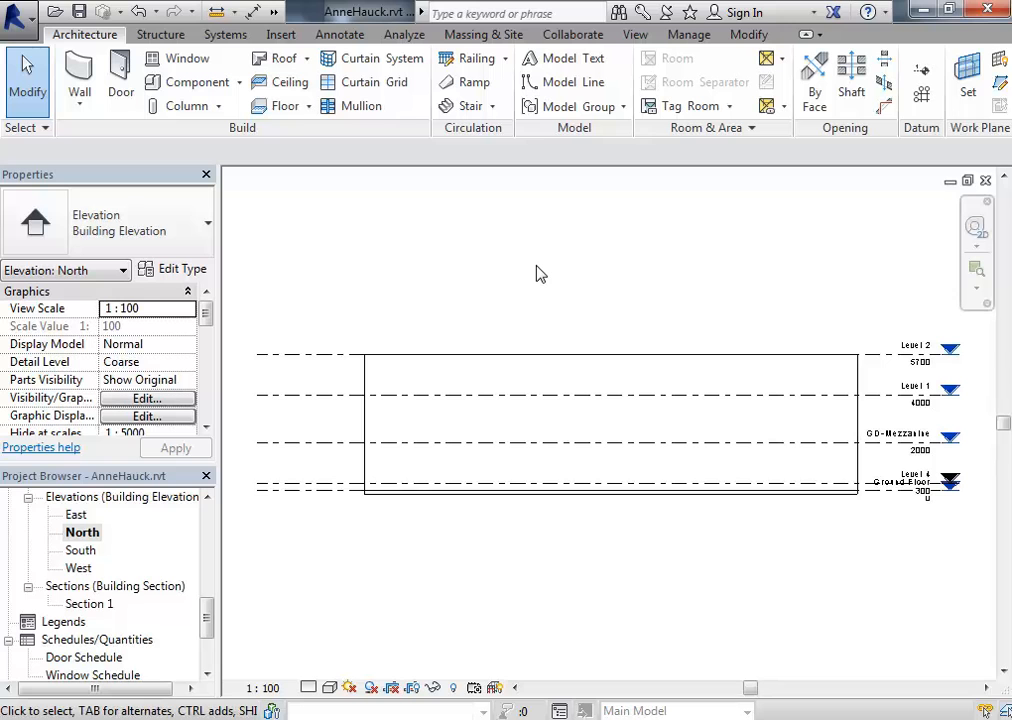
- Reopen the South elevation and examine the level lines with their names and heights beside the building
double_click(80, 550)
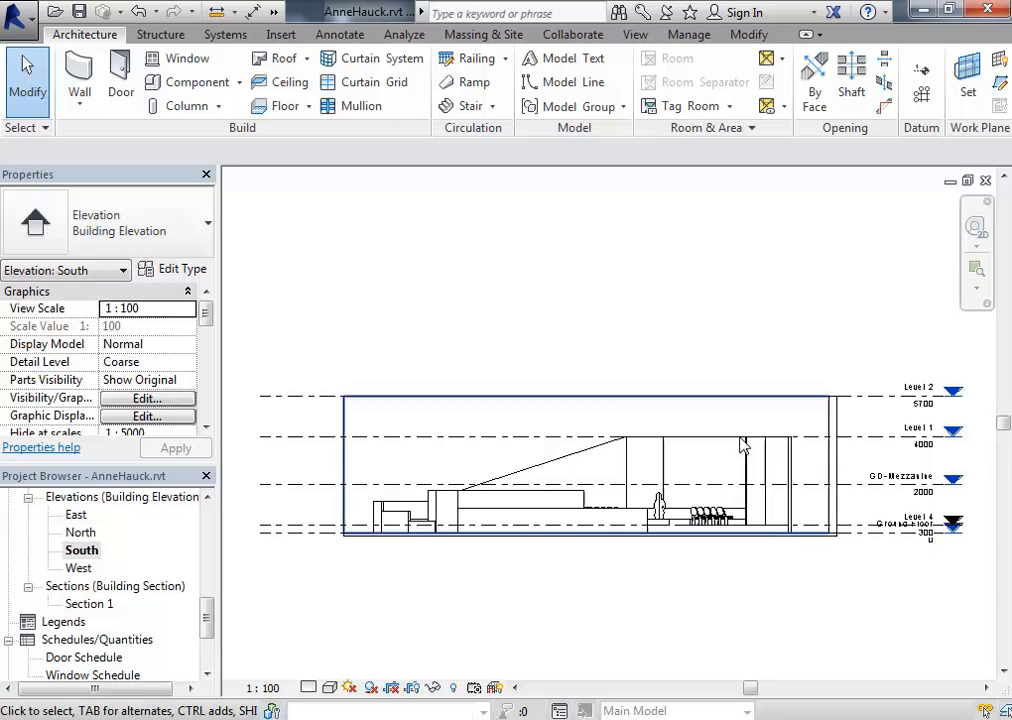
middle_drag(893, 580, 684, 582)
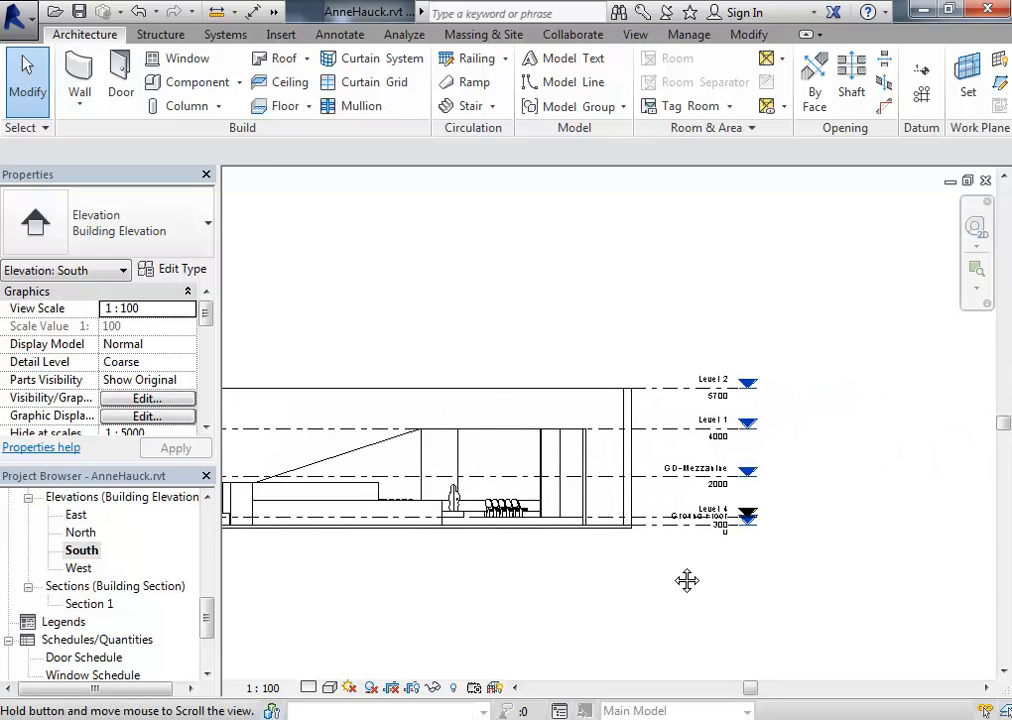
scroll(660, 481, up, 5)
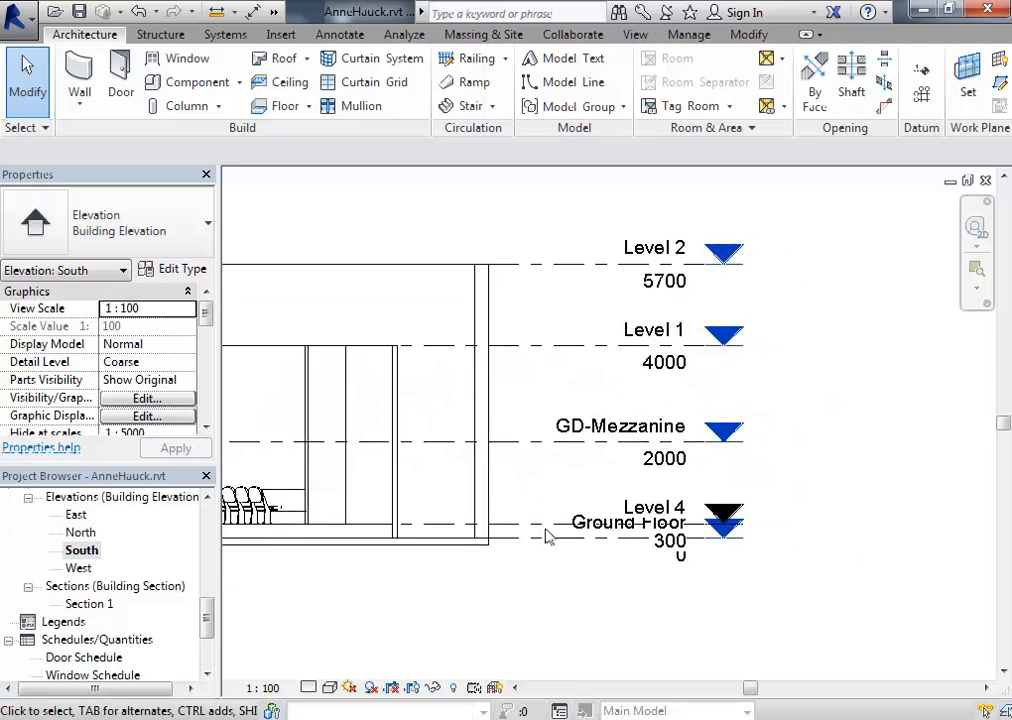
scroll(511, 476, up, 2)
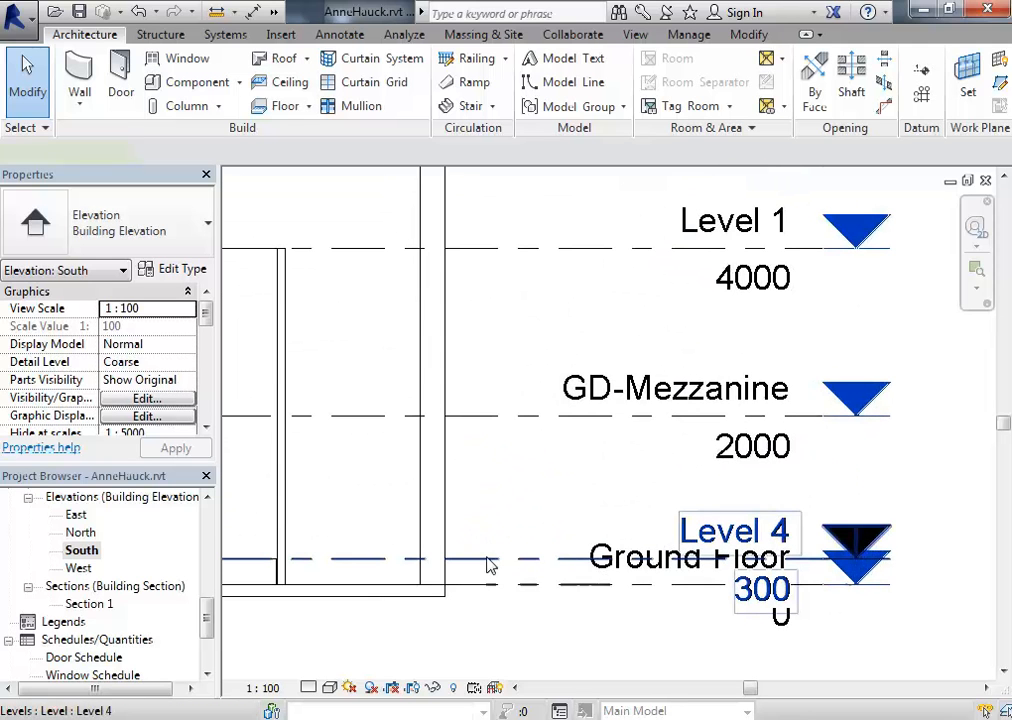
click(489, 566)
scroll(571, 533, down, 2)
middle_drag(571, 533, 560, 587)
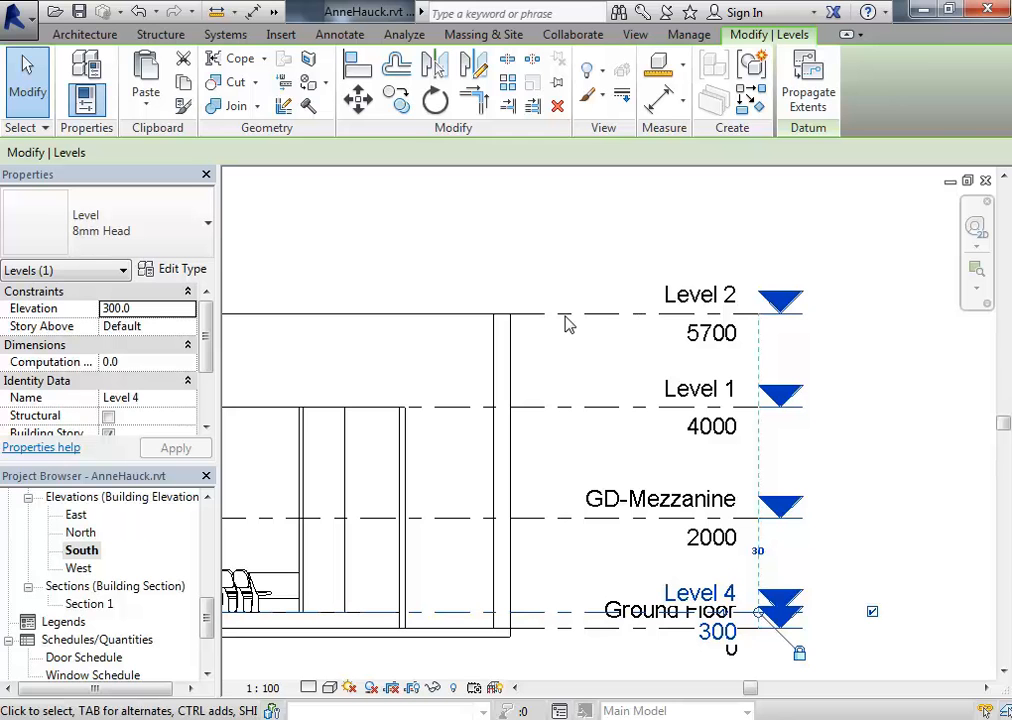
click(547, 277)
scroll(547, 282, down, 2)
middle_drag(557, 290, 851, 296)
middle_drag(778, 262, 795, 296)
mouse_move(680, 264)
middle_down()
mouse_move(677, 286)
mouse_move(650, 305)
mouse_move(580, 306)
mouse_move(592, 318)
middle_up()
scroll(639, 296, down, 3)
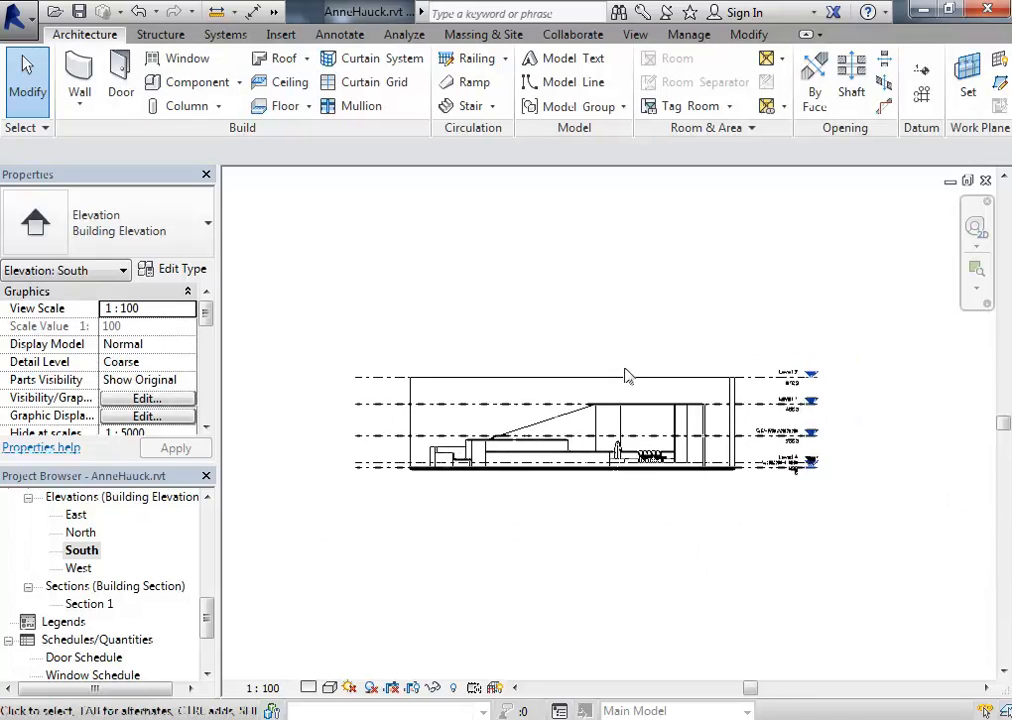
scroll(626, 375, up, 2)
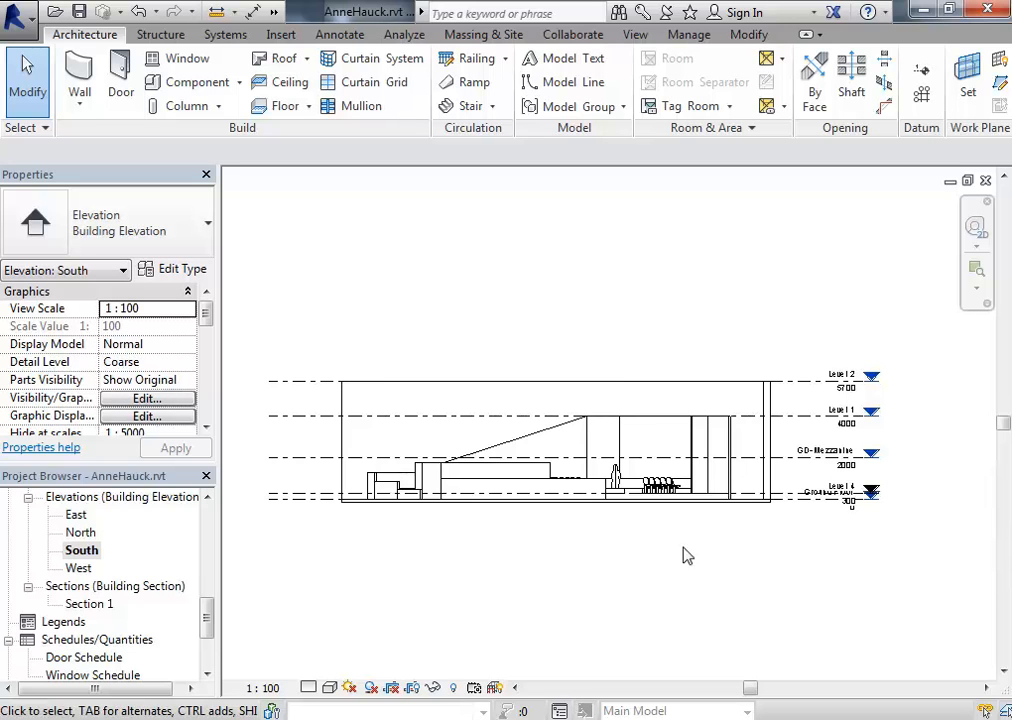
- Hide the Level 4, GD-Mezzanine and Level 1 level lines in the South elevation as individual elements
scroll(795, 470, up, 2)
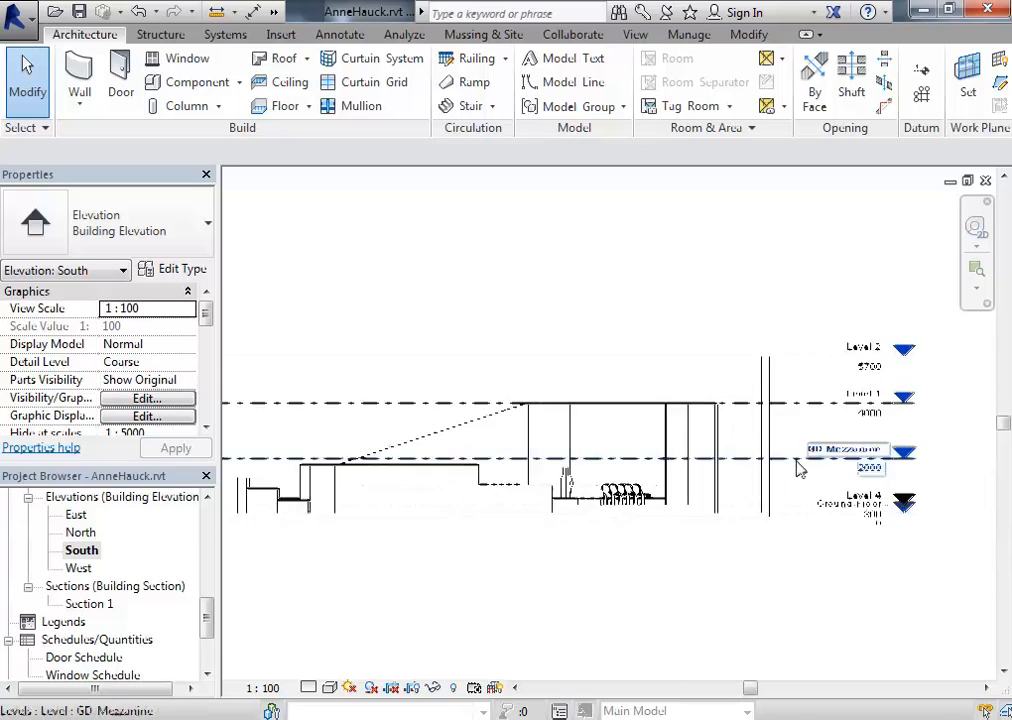
click(795, 515)
ctrl+click(795, 395)
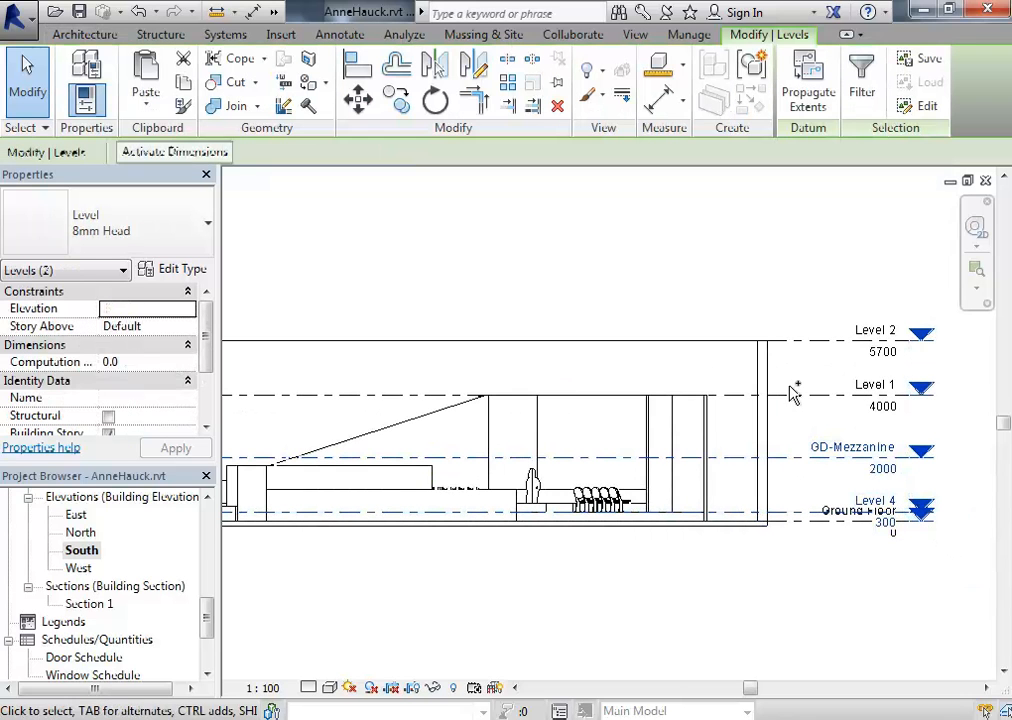
ctrl+click(790, 340)
right_click(583, 219)
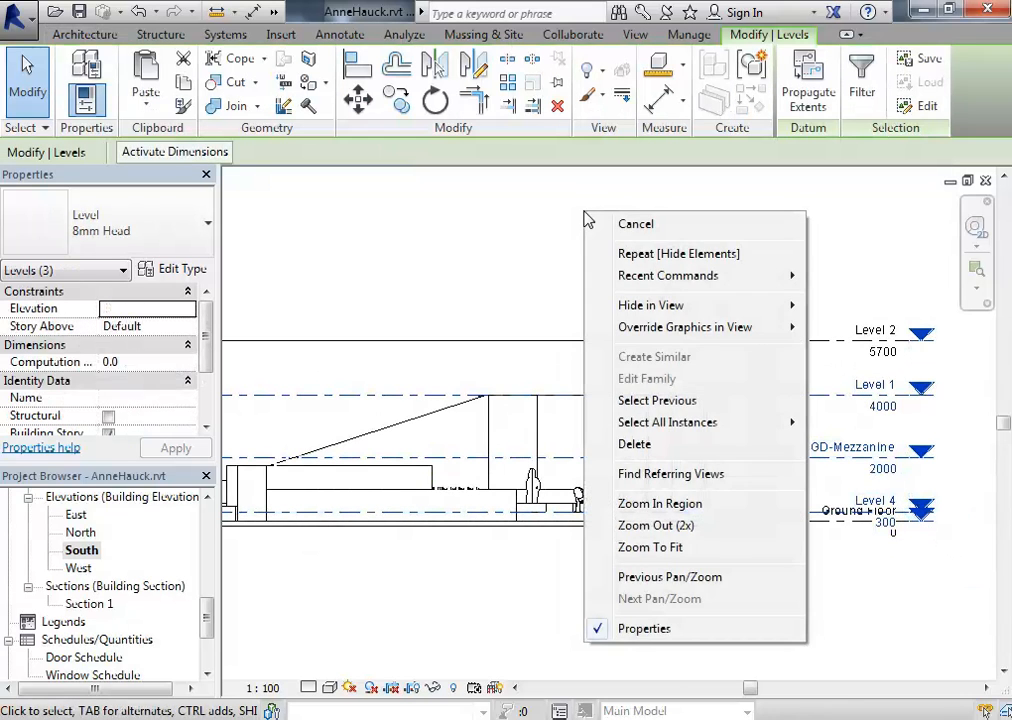
mouse_move(648, 307)
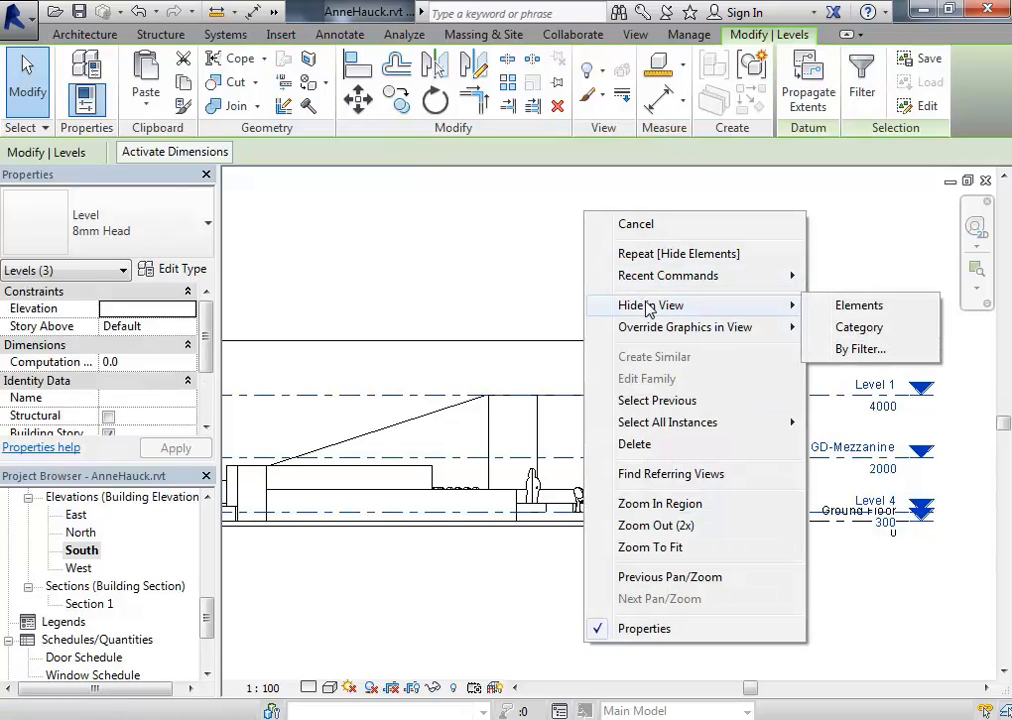
click(857, 306)
- Rename Level 2 to Ceiling Level in the South elevation, renaming the corresponding views as well
scroll(635, 253, down, 3)
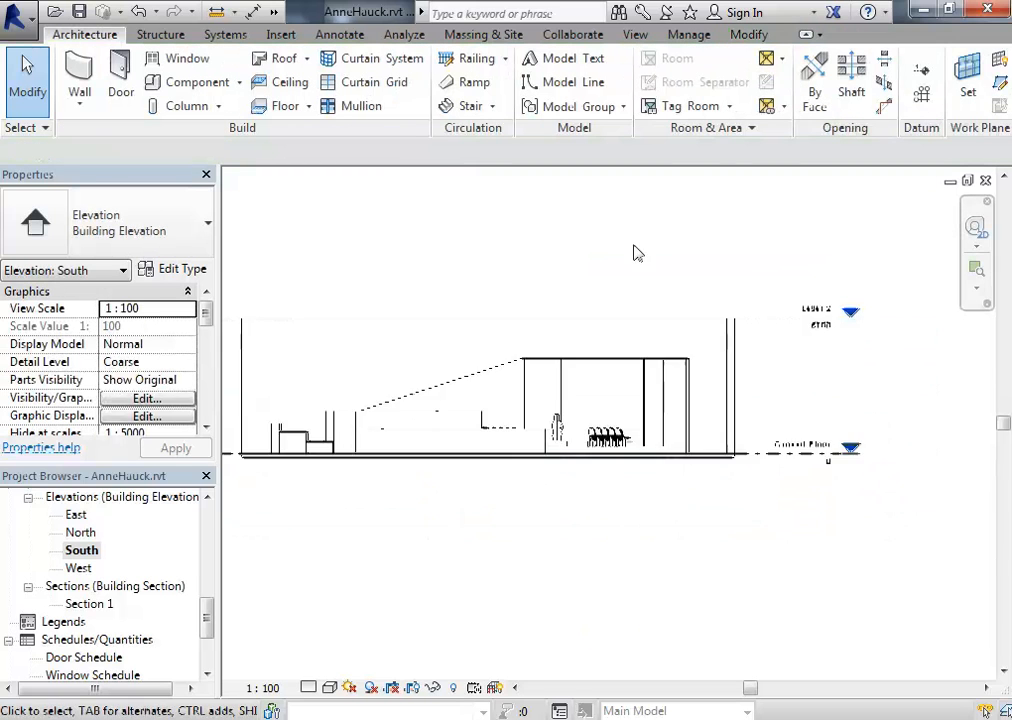
middle_drag(649, 261, 682, 276)
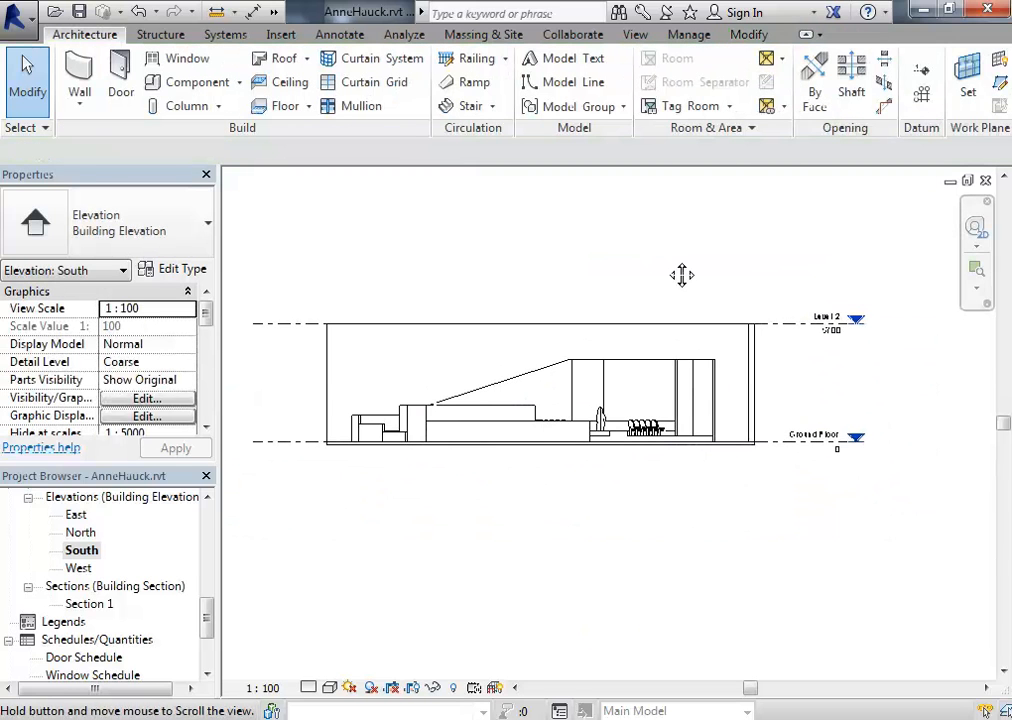
click(795, 323)
scroll(849, 352, up, 3)
click(790, 290)
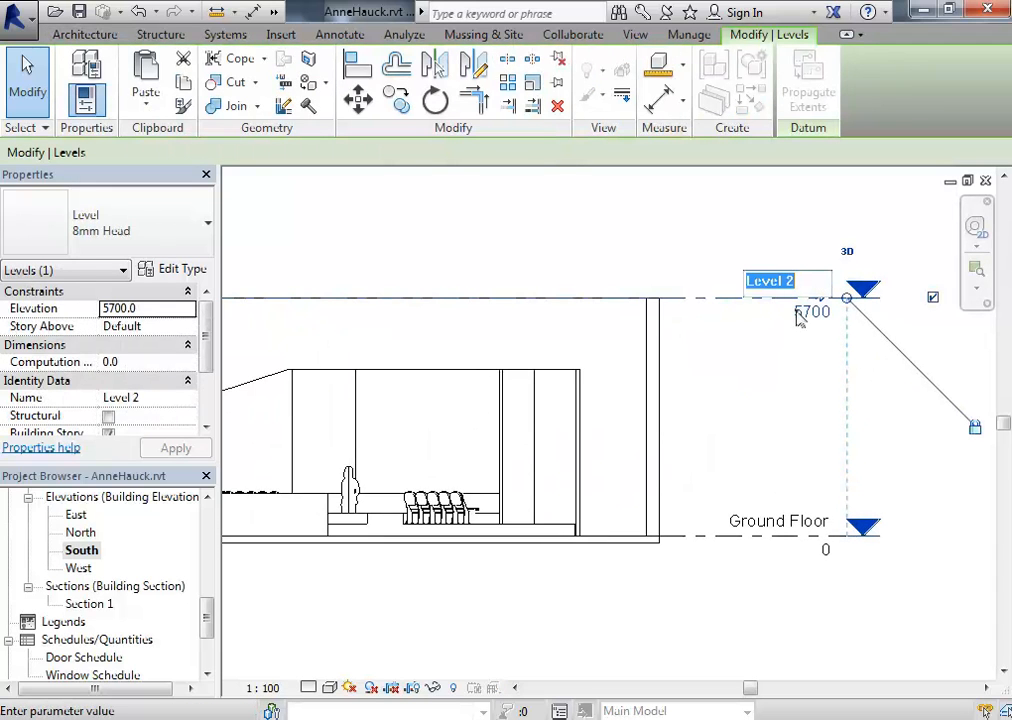
text(Ceili)
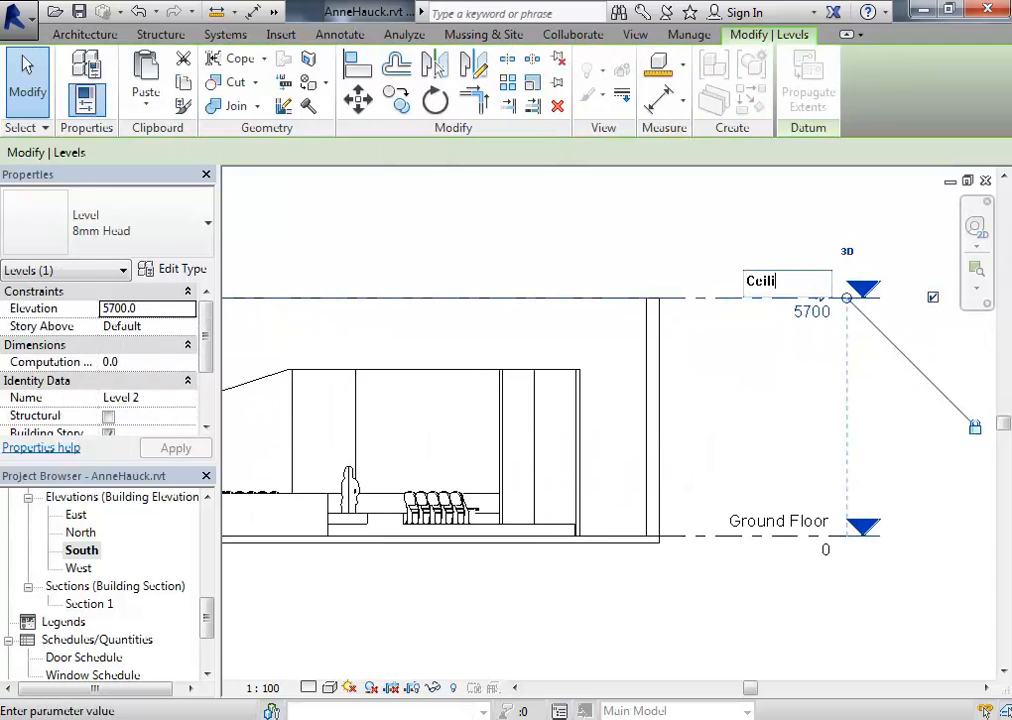
text(ng Level)
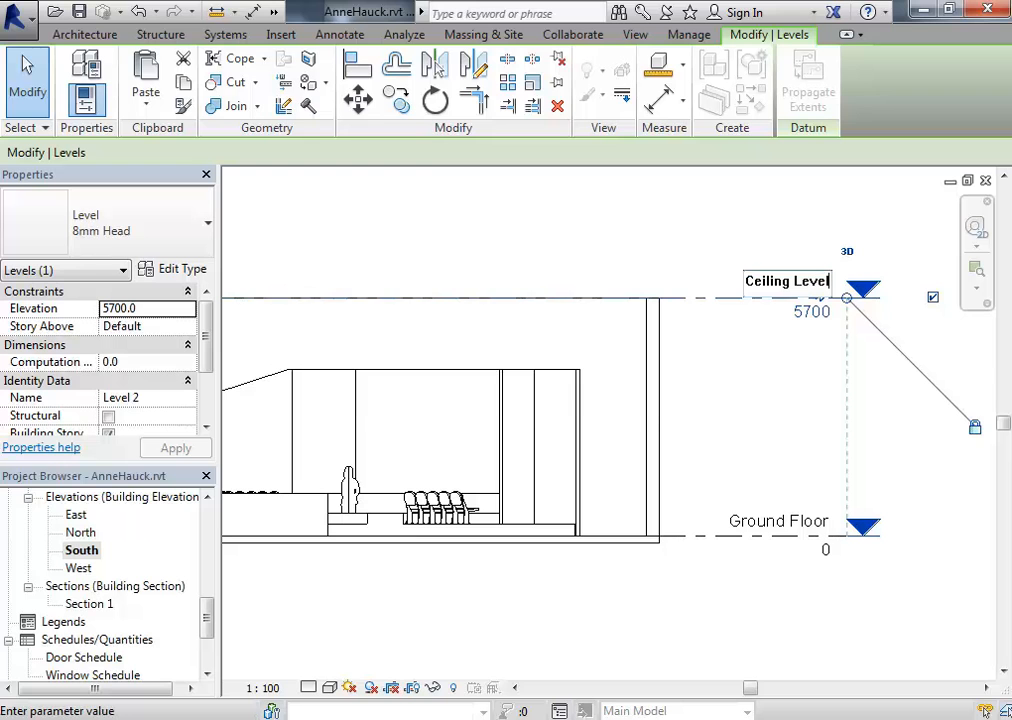
key(Return)
click(637, 380)
click(556, 255)
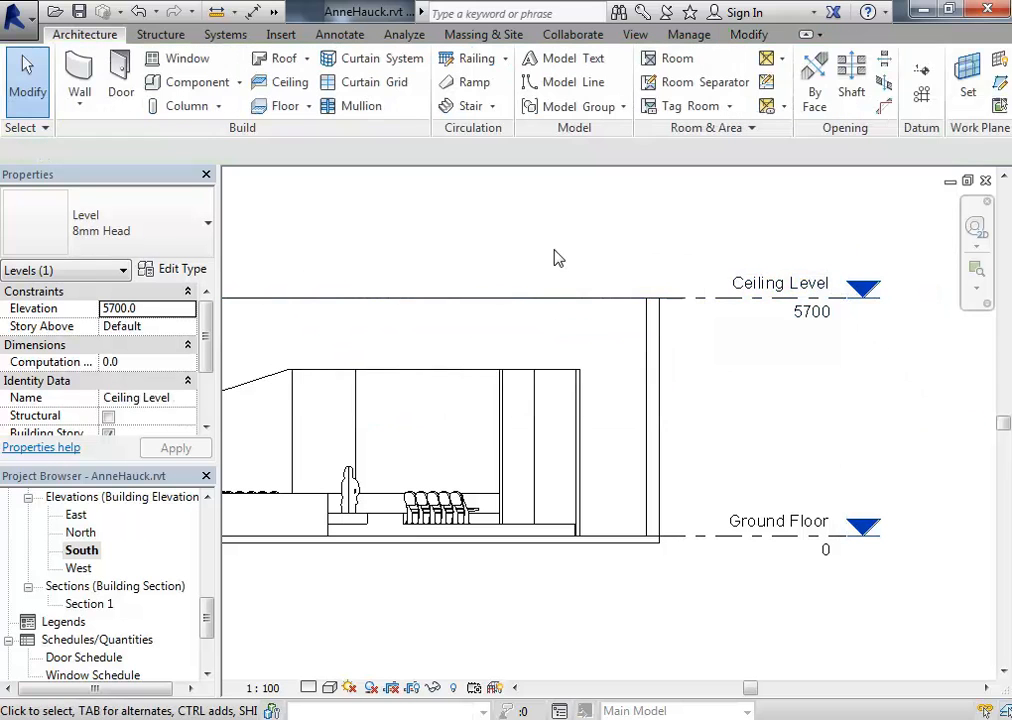
- Open a print preview of the South elevation using the Adobe PDF printer and the current window range
scroll(706, 310, down, 3)
middle_drag(706, 310, 764, 359)
scroll(666, 320, down, 1)
middle_drag(666, 320, 632, 303)
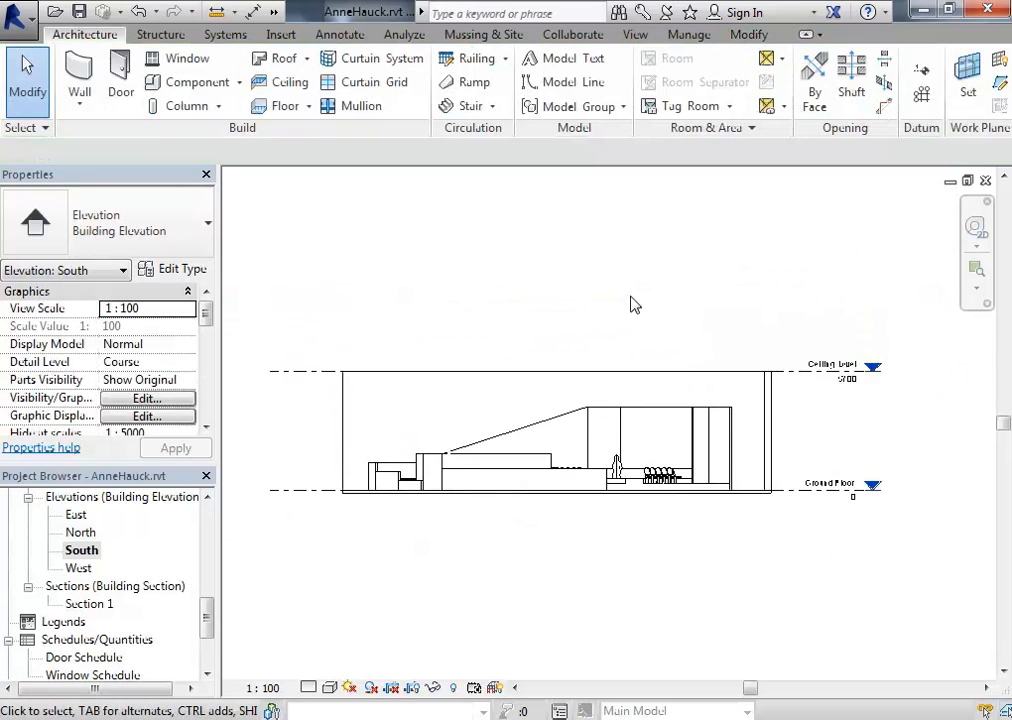
click(16, 14)
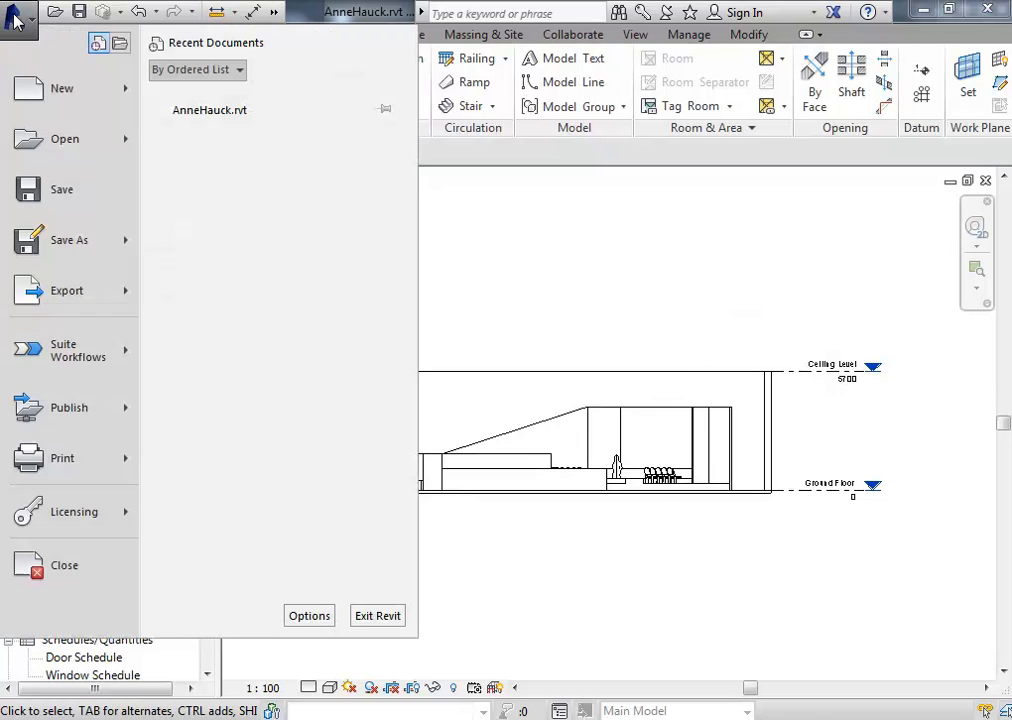
click(60, 458)
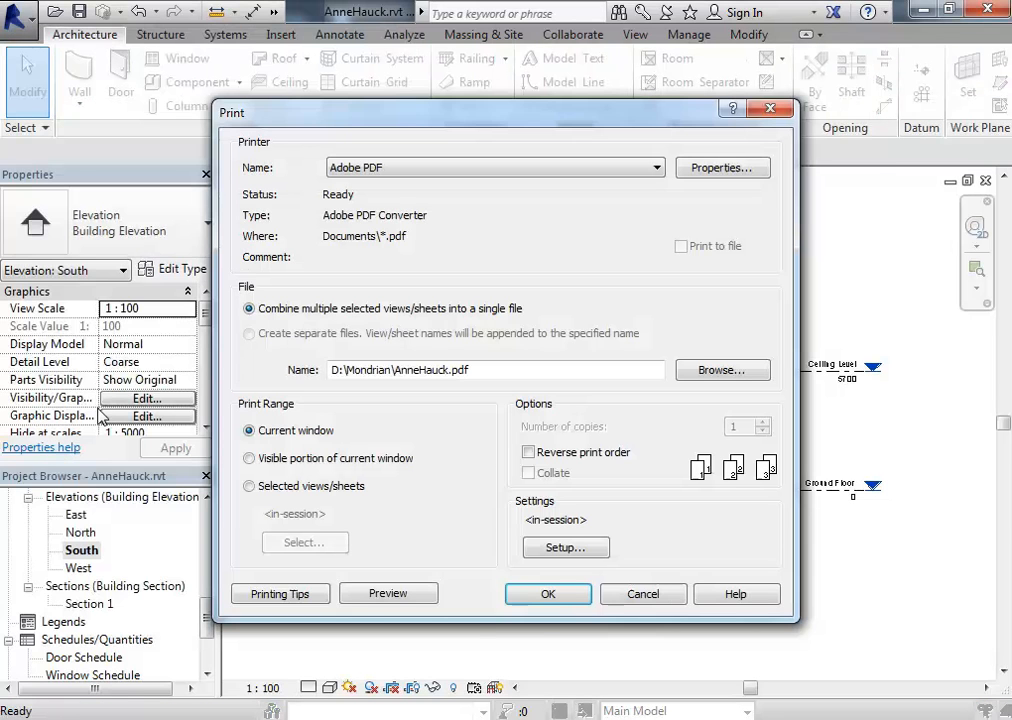
click(405, 595)
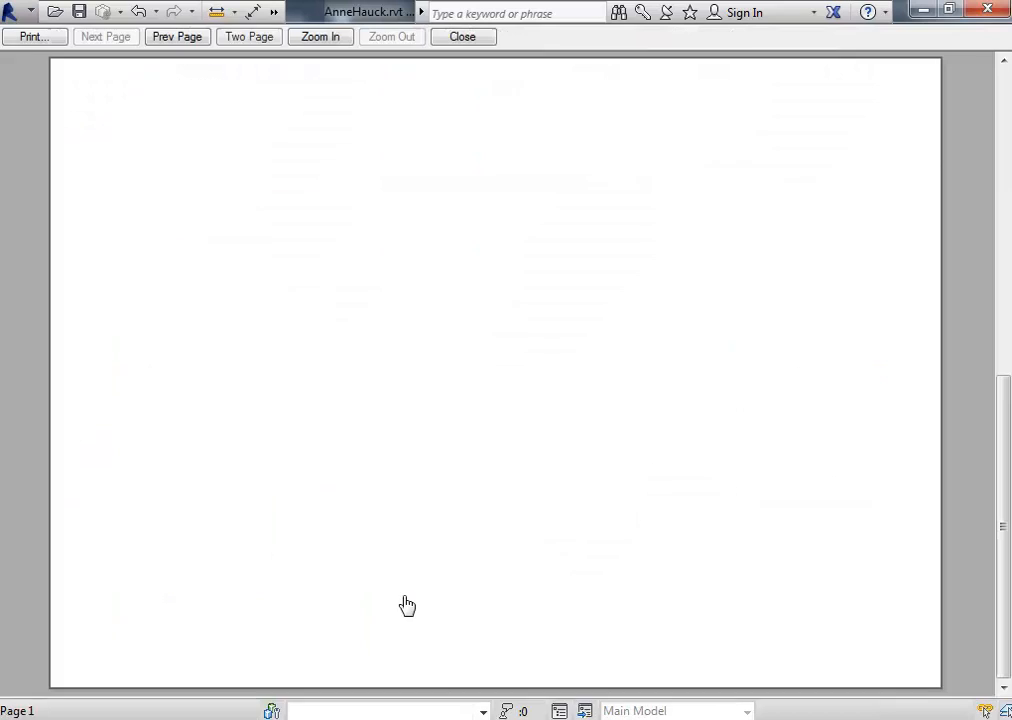
- Print the South elevation to a PDF in the Mondrian folder, adding -Elevation to the end of the default file name
click(30, 37)
click(558, 594)
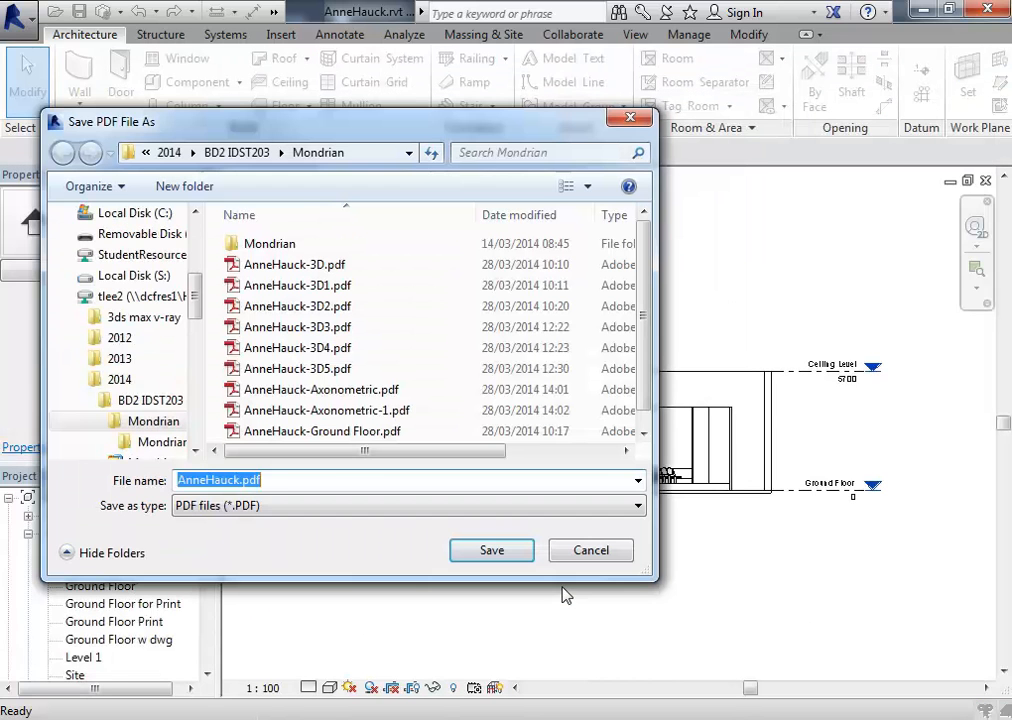
click(240, 481)
text(-Elev)
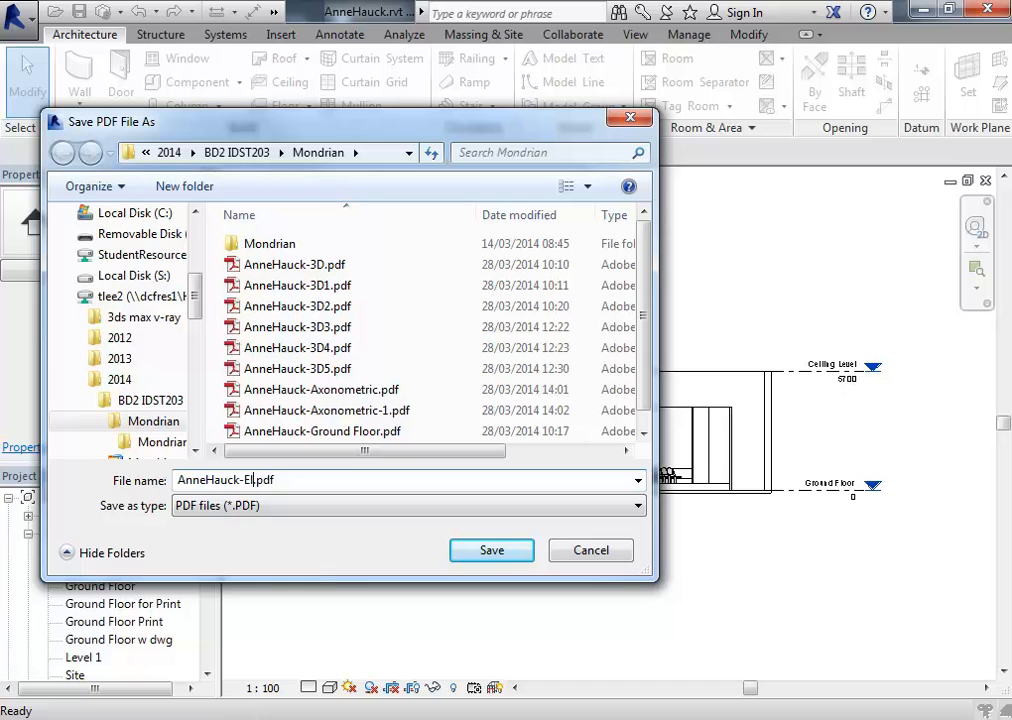
text(ations)
click(491, 553)
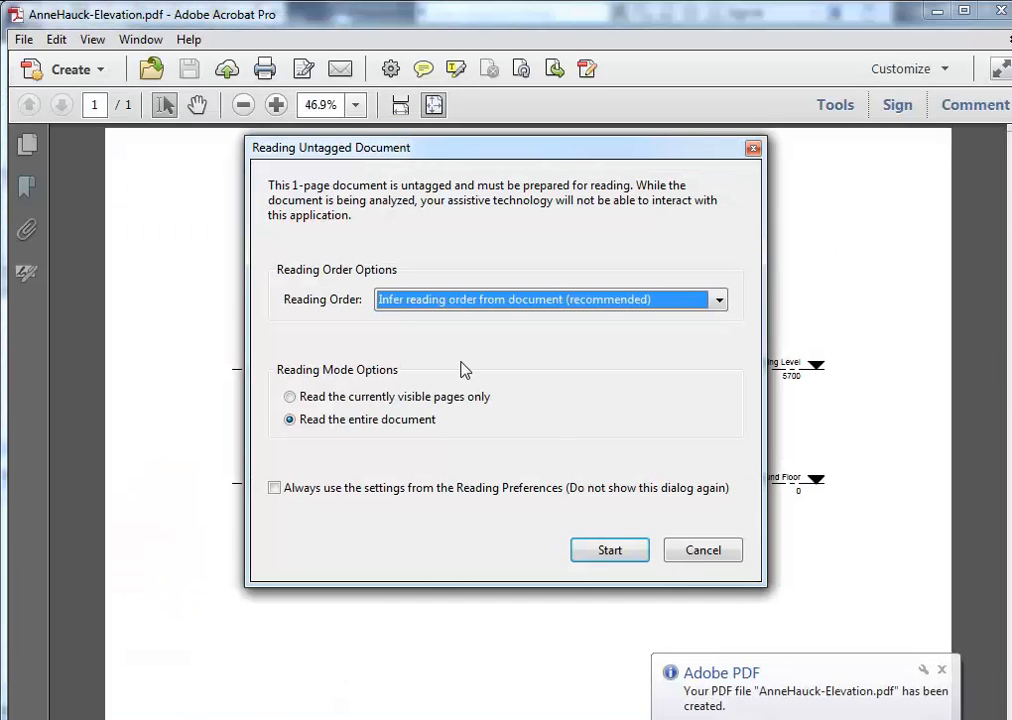
- Cancel the Reading Untagged Document dialog in Acrobat, view the elevation PDF and switch back to Revit
click(701, 551)
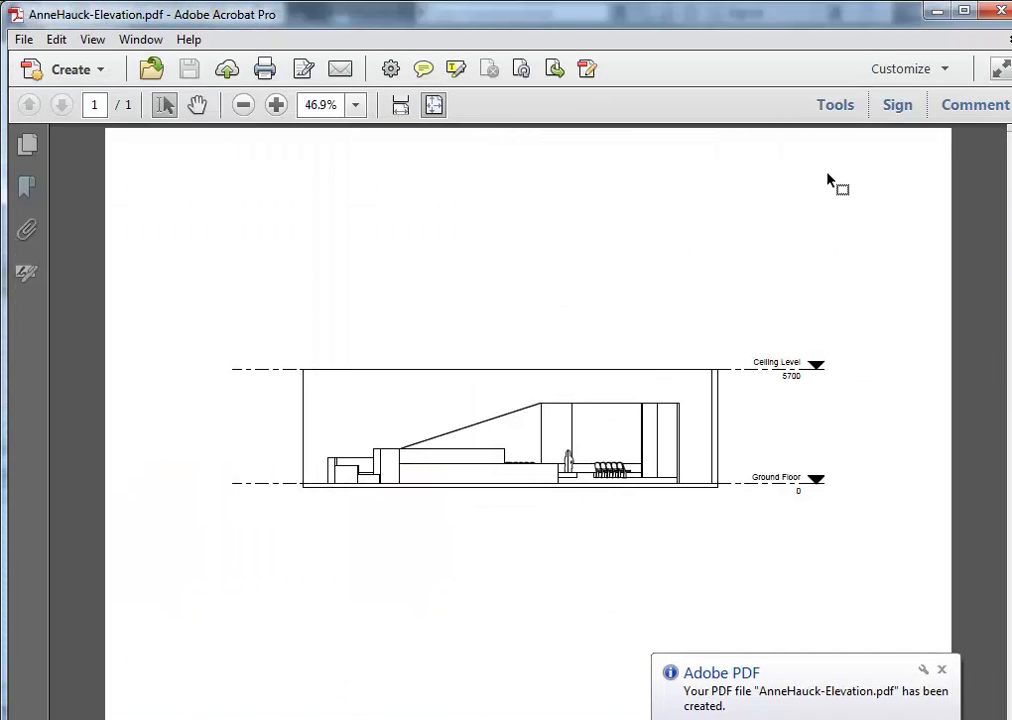
click(937, 11)
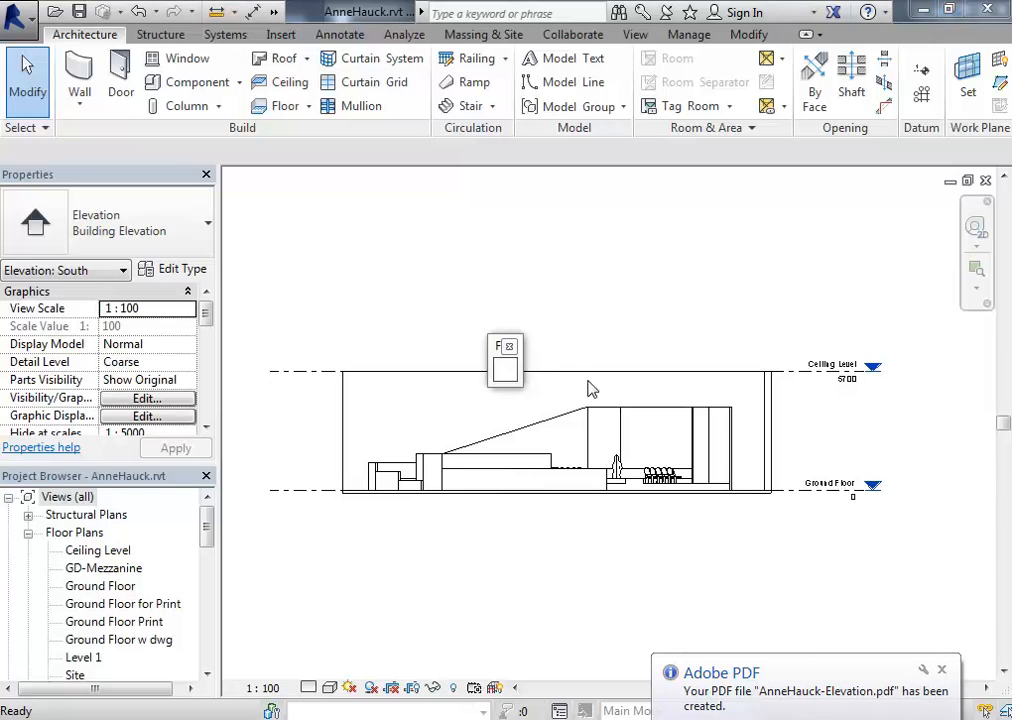
middle_drag(424, 310, 400, 294)
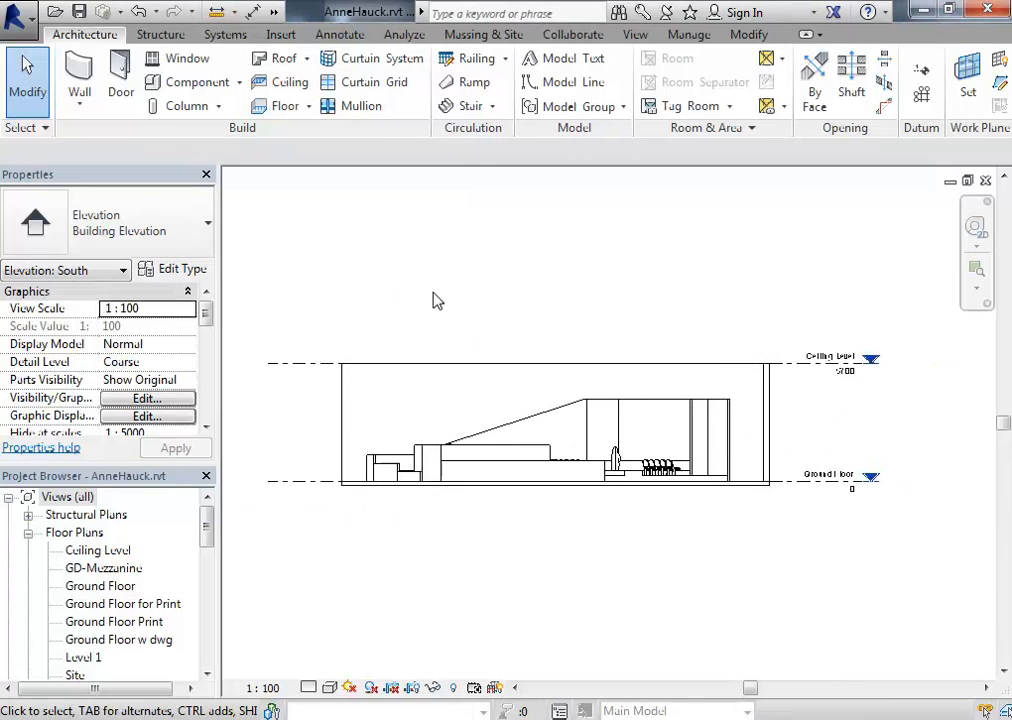
- Open the Ground Floor for Print floor plan
double_click(84, 588)
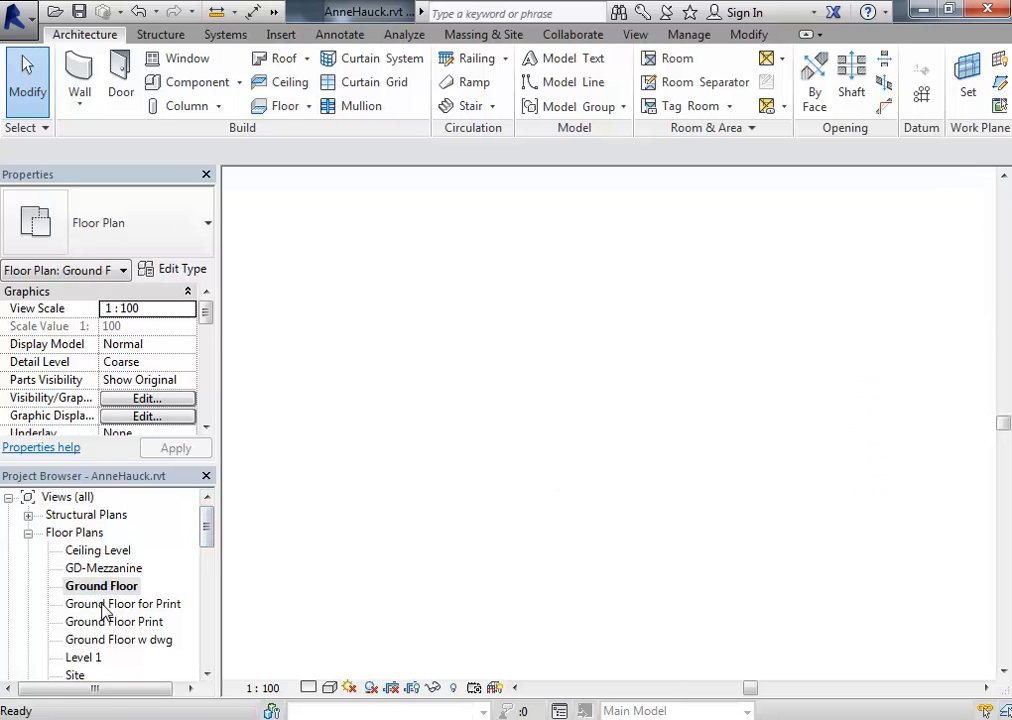
double_click(103, 605)
middle_drag(375, 215, 419, 231)
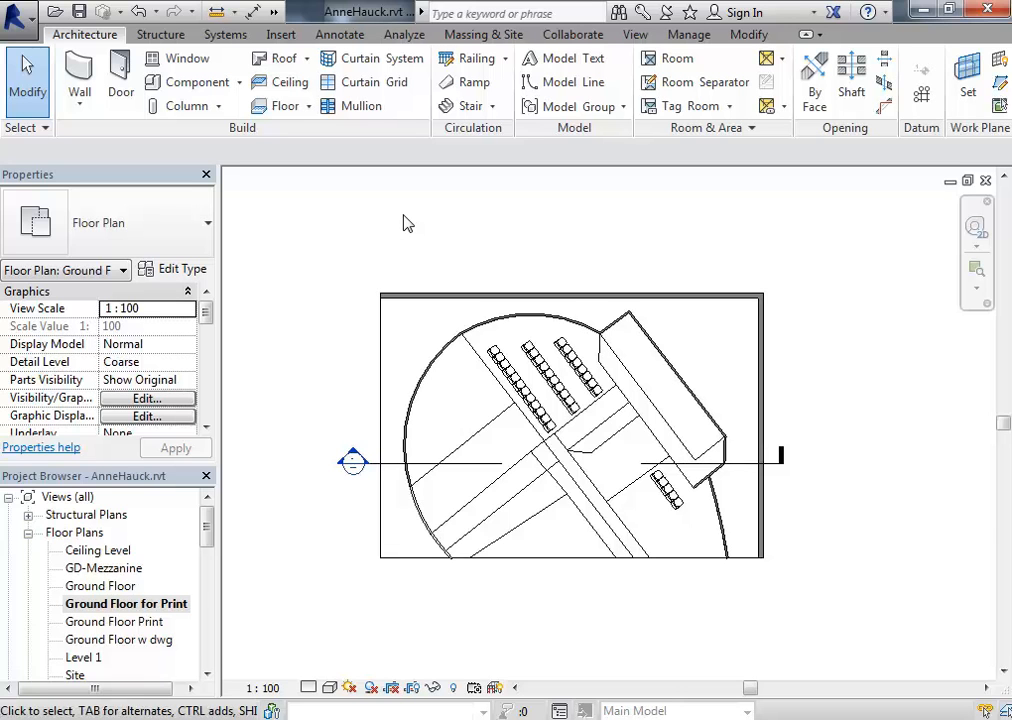
mouse_move(355, 716)
mouse_move(592, 700)
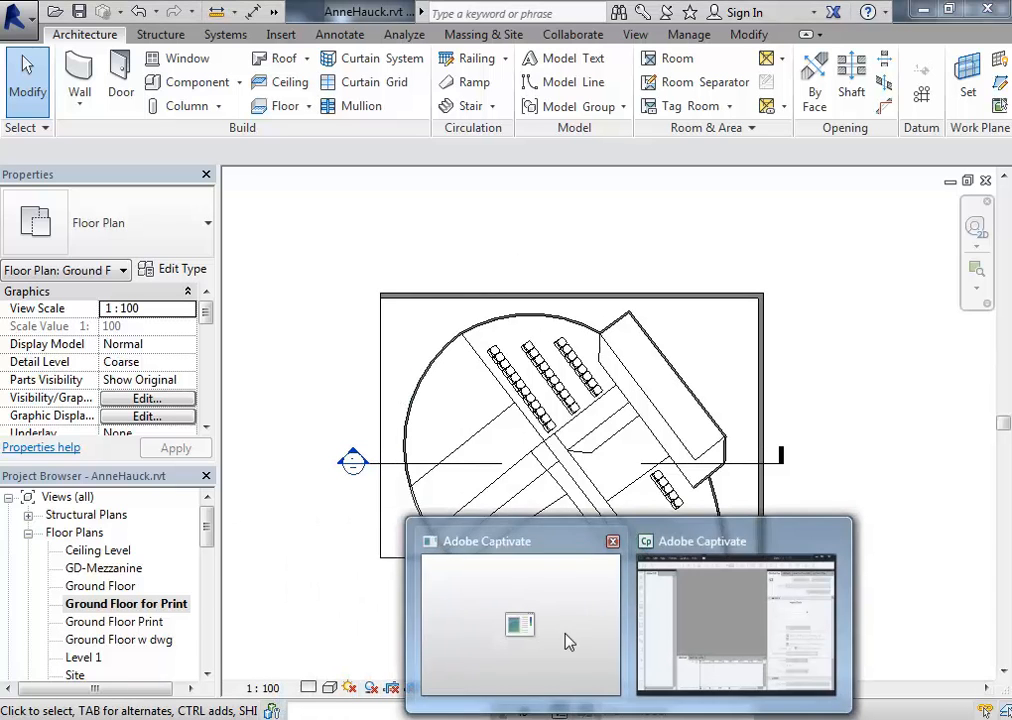